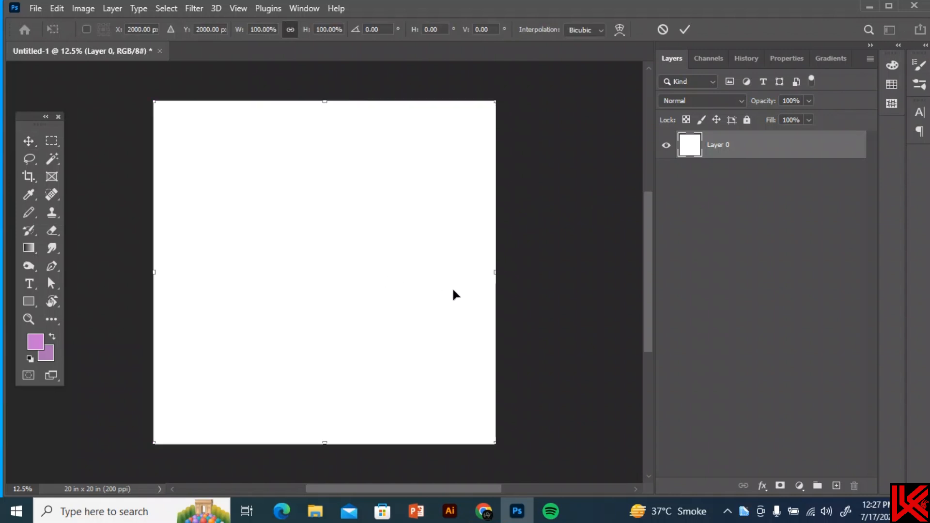
# Step: Show the rulers and place a horizontal guide through the canvas centre at 10 in
pyautogui.hotkey('ctrl', '+')
pyautogui.hotkey('ctrl', '+')
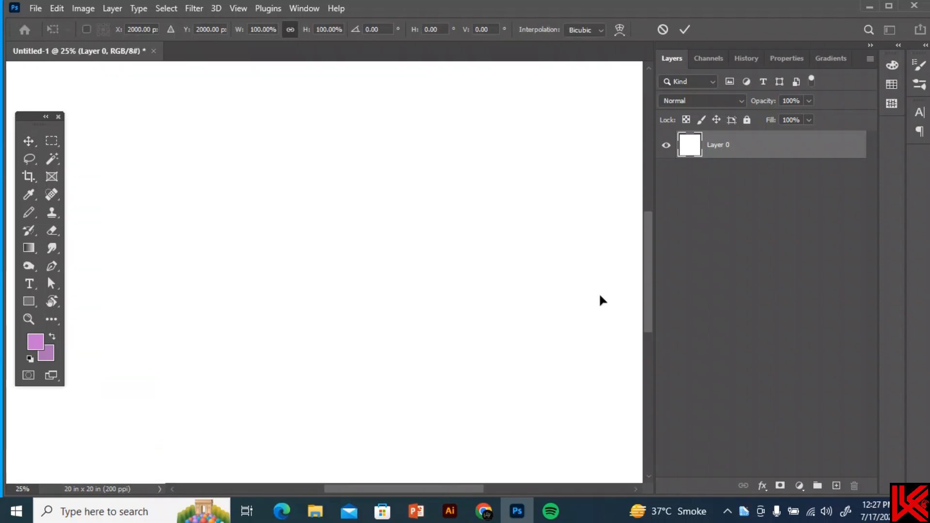
pyautogui.moveTo(393, 486); pyautogui.dragTo(438, 486)
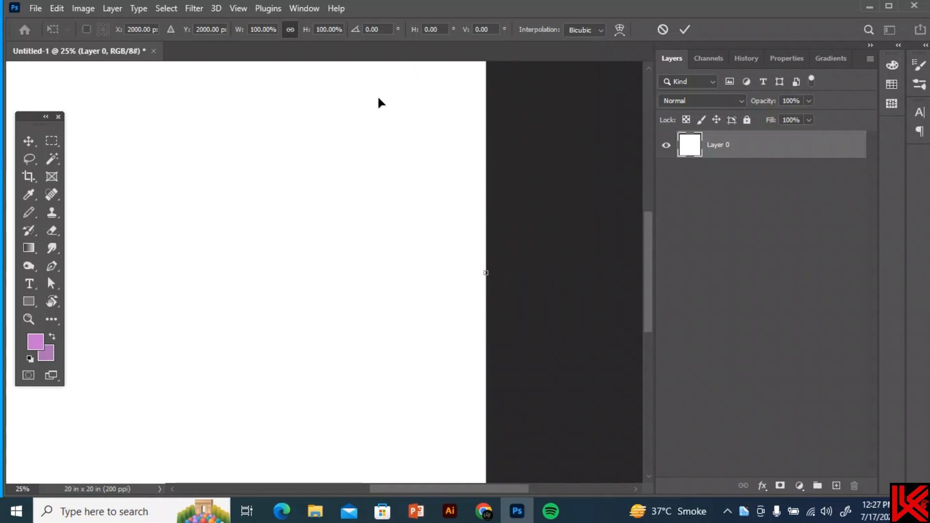
pyautogui.hotkey('ctrl', 'r')
pyautogui.moveTo(398, 67); pyautogui.dragTo(490, 291)
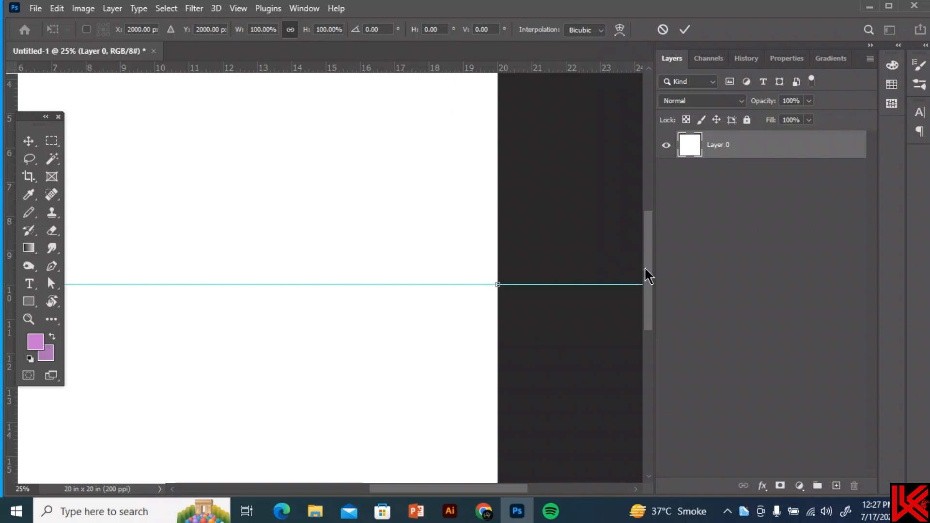
# Step: Place a vertical guide through the canvas centre at 10 in
pyautogui.moveTo(647, 274); pyautogui.dragTo(647, 213)
pyautogui.moveTo(455, 484); pyautogui.dragTo(404, 486)
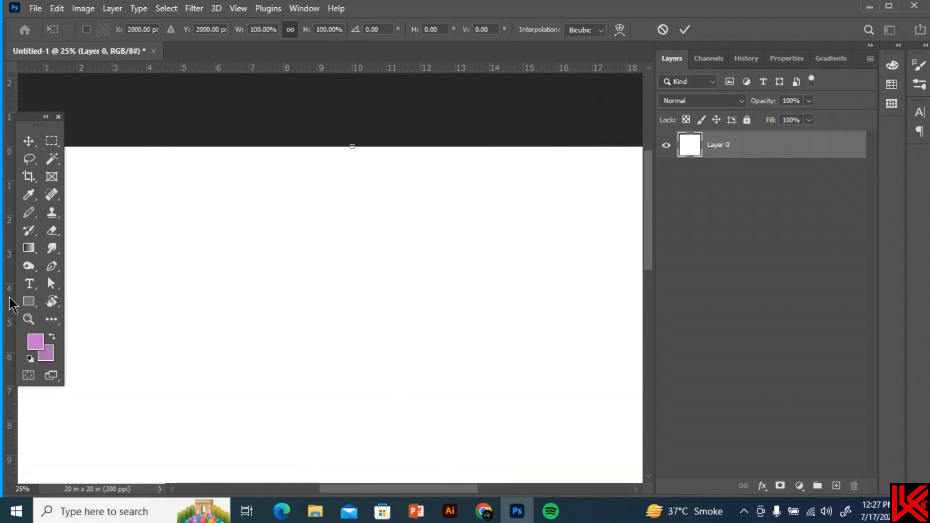
pyautogui.moveTo(13, 305); pyautogui.dragTo(353, 334)
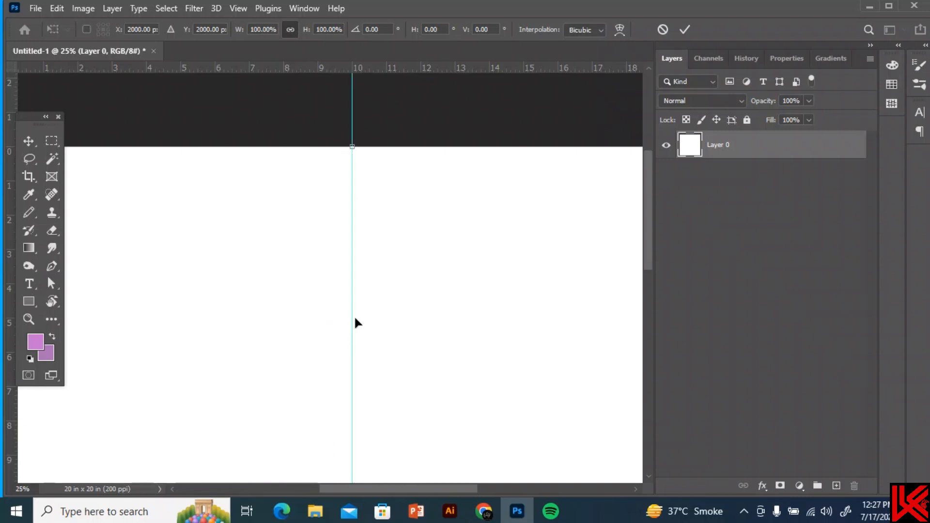
pyautogui.scroll(-5, 648, 283)
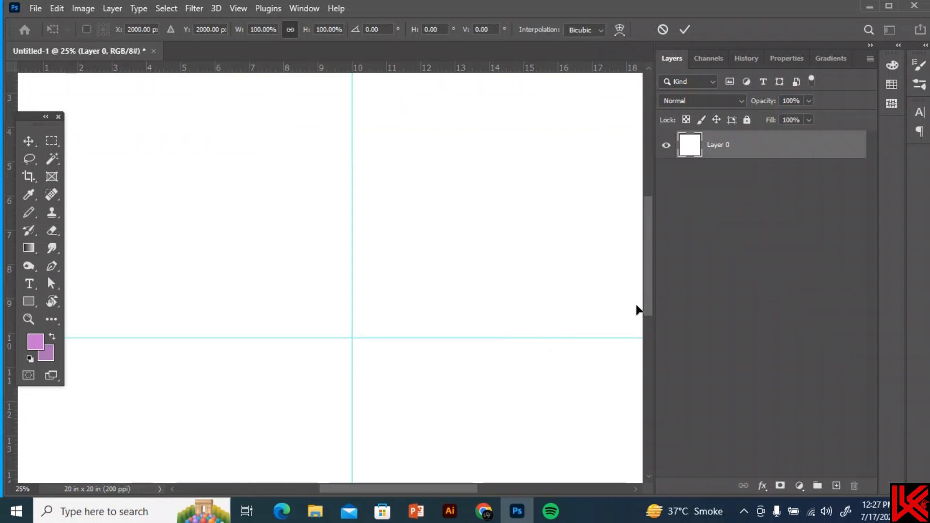
pyautogui.hotkey('ctrl', '-')
pyautogui.hotkey('ctrl', '-')
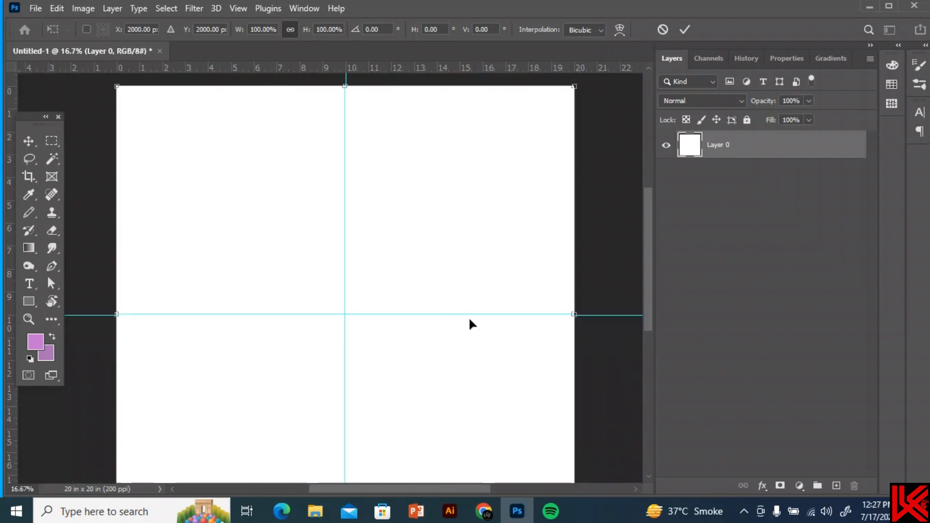
pyautogui.scroll(-1, 651, 289)
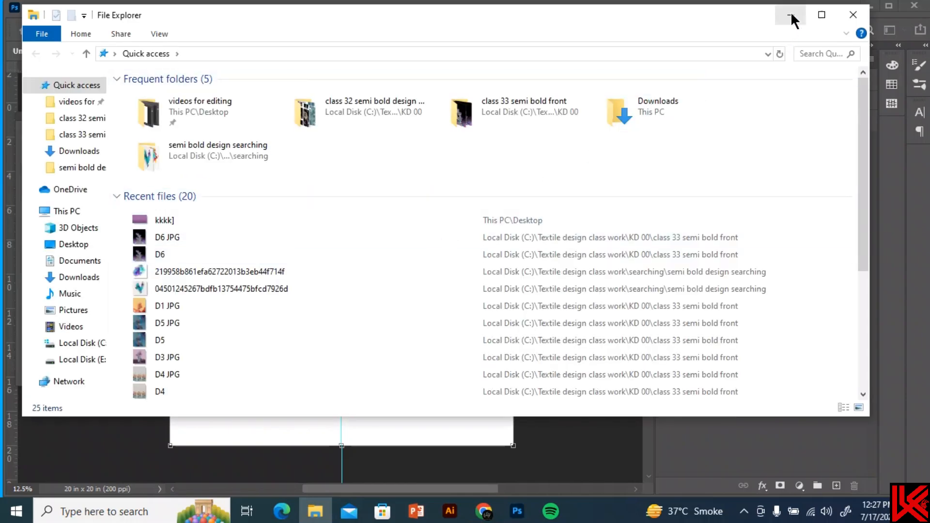
# Step: Commit the open transform on Layer 0 and lock the layer completely
pyautogui.click(790, 18)
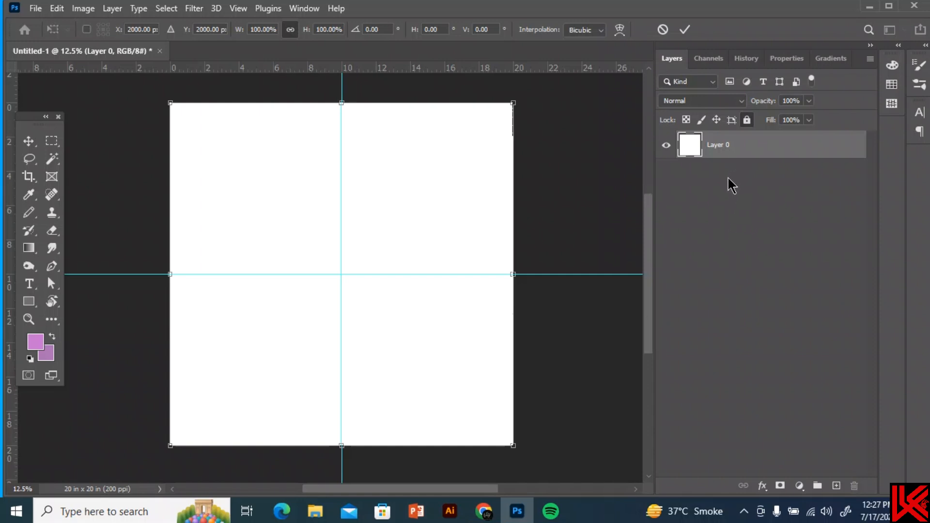
pyautogui.press('Return')
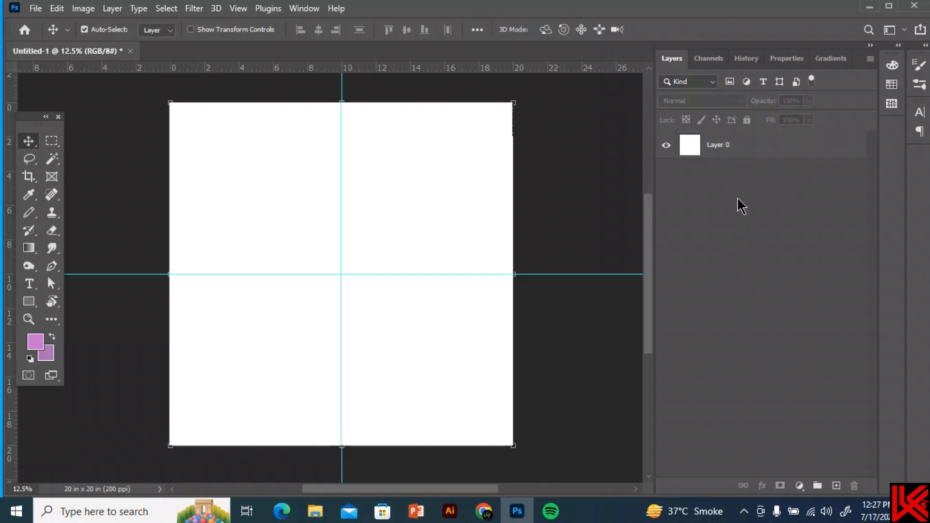
pyautogui.click(746, 120)
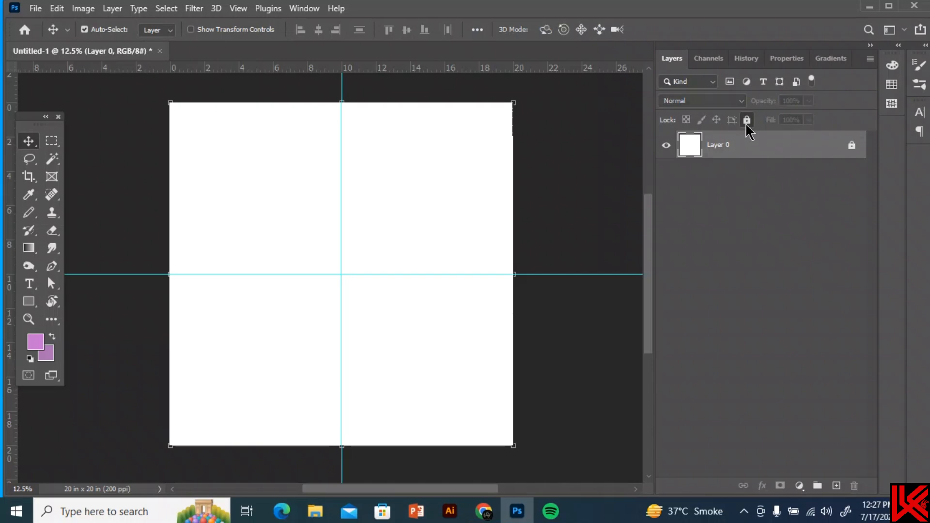
# Step: Switch to File Explorer and open the flowers folder under Textile design class work > searching on Local Disk (C:)
pyautogui.click(315, 511)
pyautogui.click(100, 343)
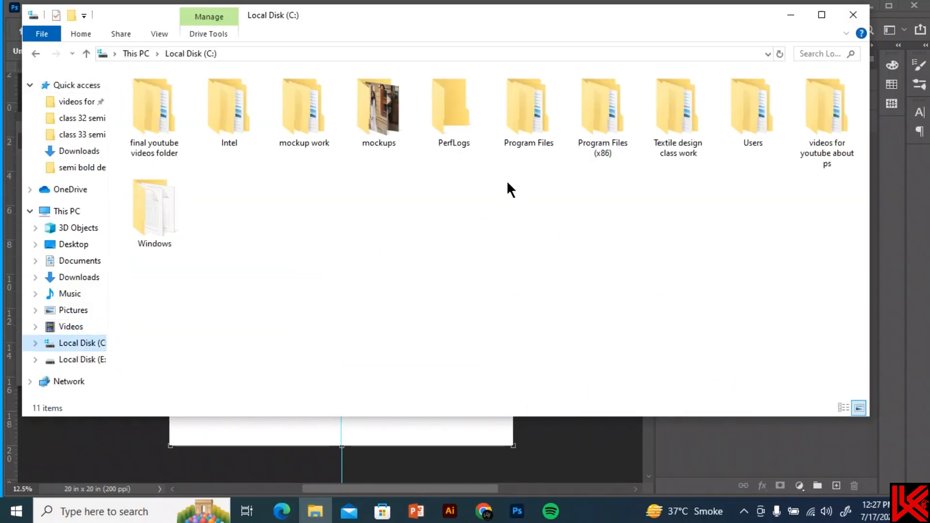
pyautogui.doubleClick(675, 126)
pyautogui.doubleClick(221, 136)
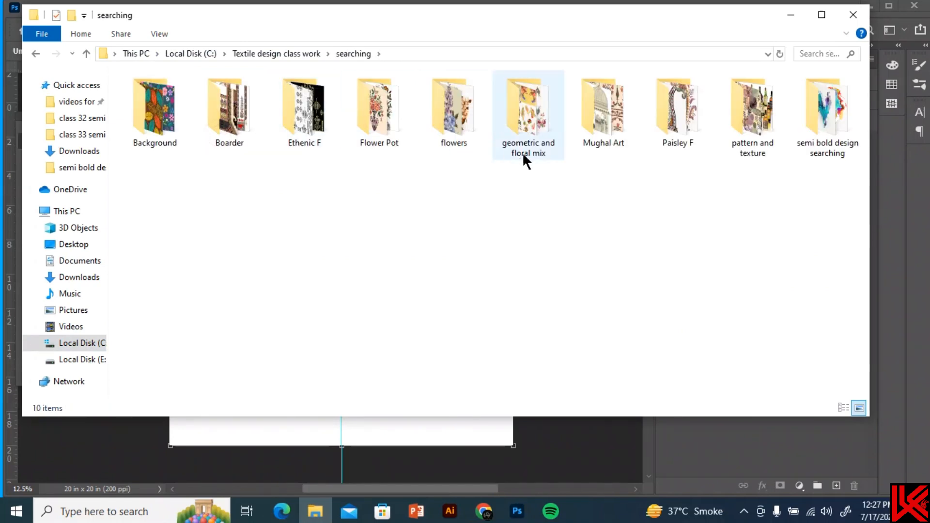
pyautogui.doubleClick(456, 130)
# Step: Find the teal and yellow flower image with maroon leaves and place it at the centre of the Untitled-1 canvas in Photoshop
pyautogui.scroll(-4, 533, 315)
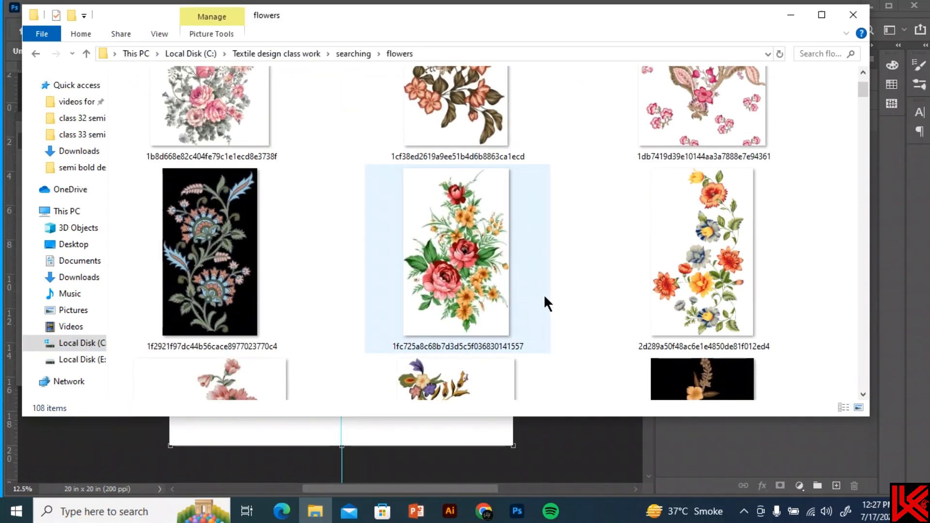
pyautogui.scroll(-3, 543, 315)
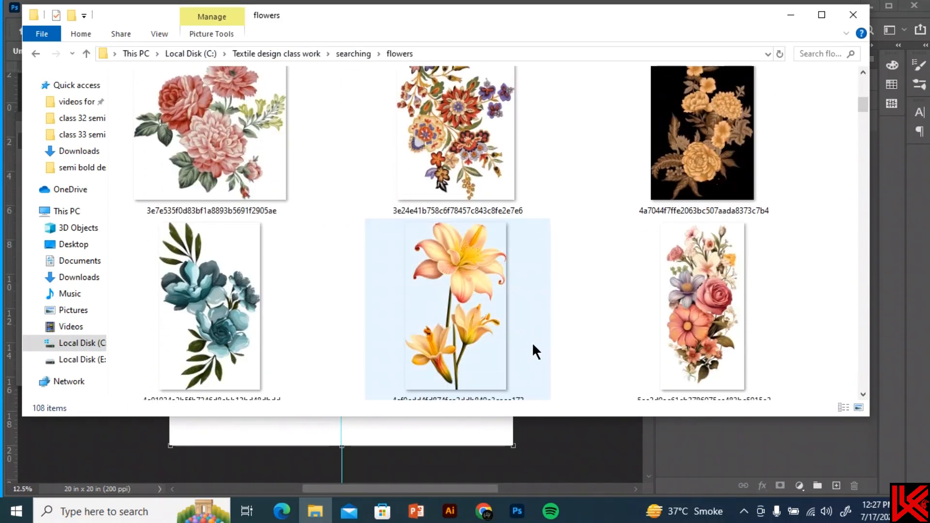
pyautogui.scroll(-3, 533, 339)
pyautogui.scroll(-2, 638, 210)
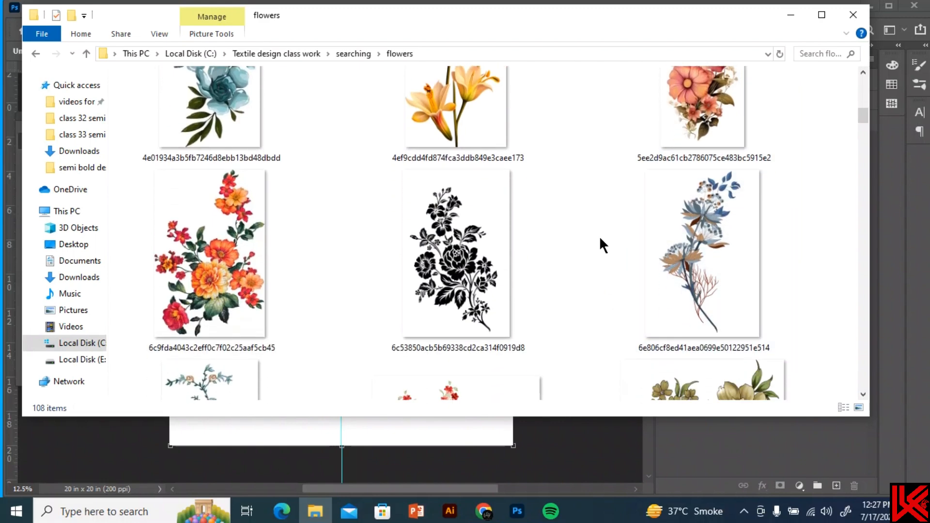
pyautogui.scroll(-1, 459, 300)
pyautogui.scroll(-3, 244, 252)
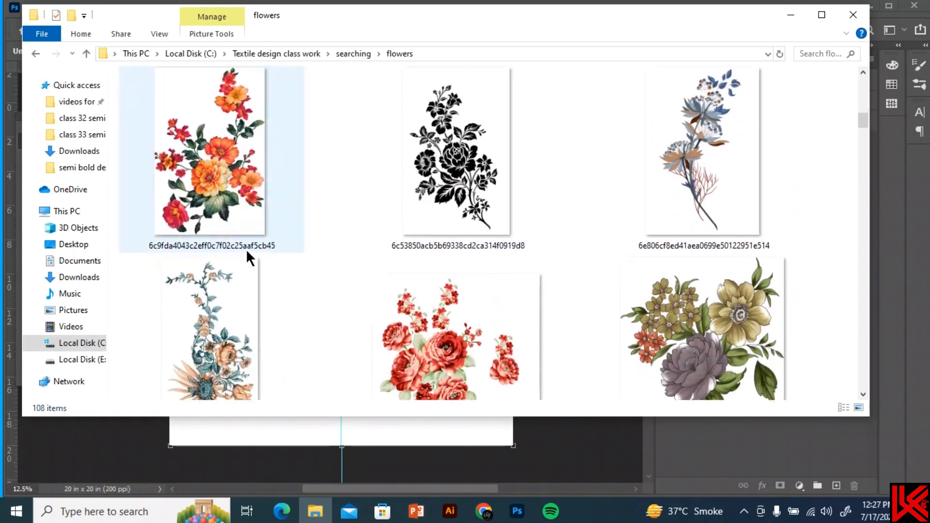
pyautogui.scroll(-1, 252, 250)
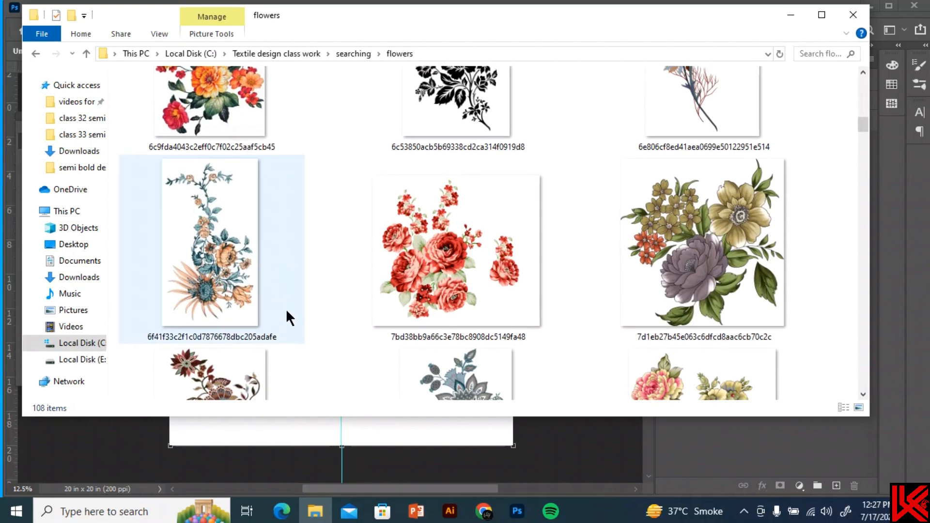
pyautogui.scroll(-1, 286, 309)
pyautogui.scroll(-8, 291, 314)
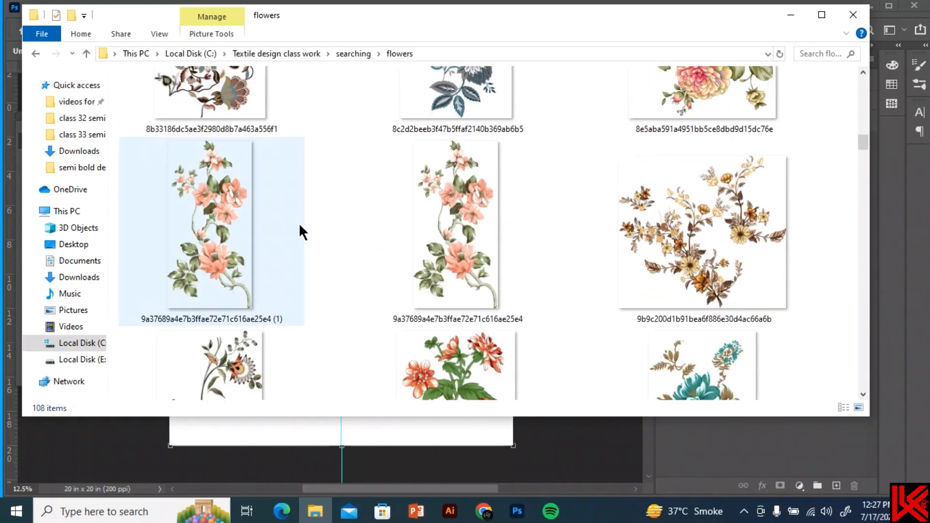
pyautogui.scroll(-6, 315, 252)
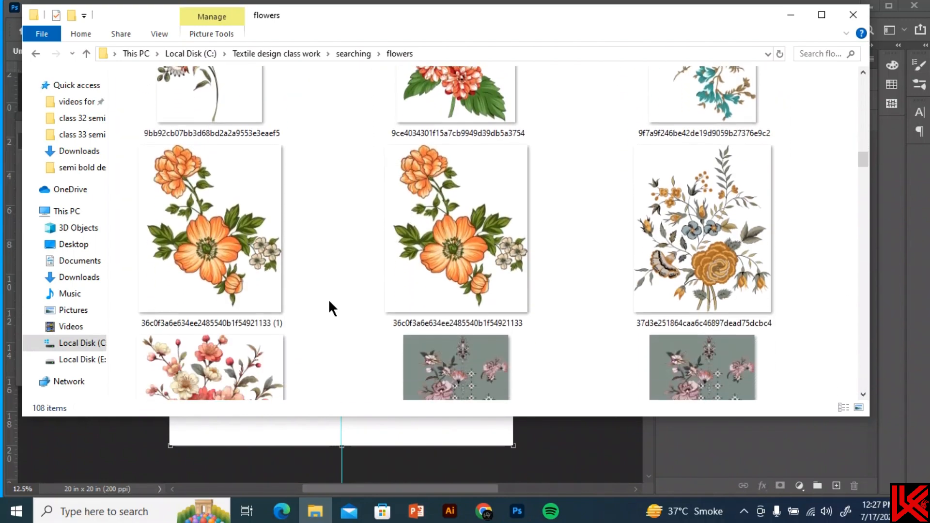
pyautogui.scroll(-7, 328, 245)
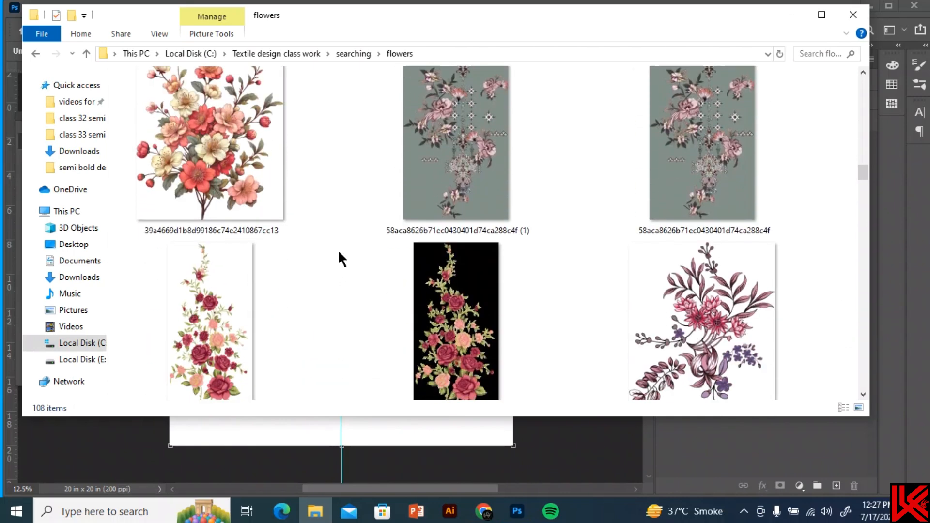
pyautogui.scroll(-3, 341, 242)
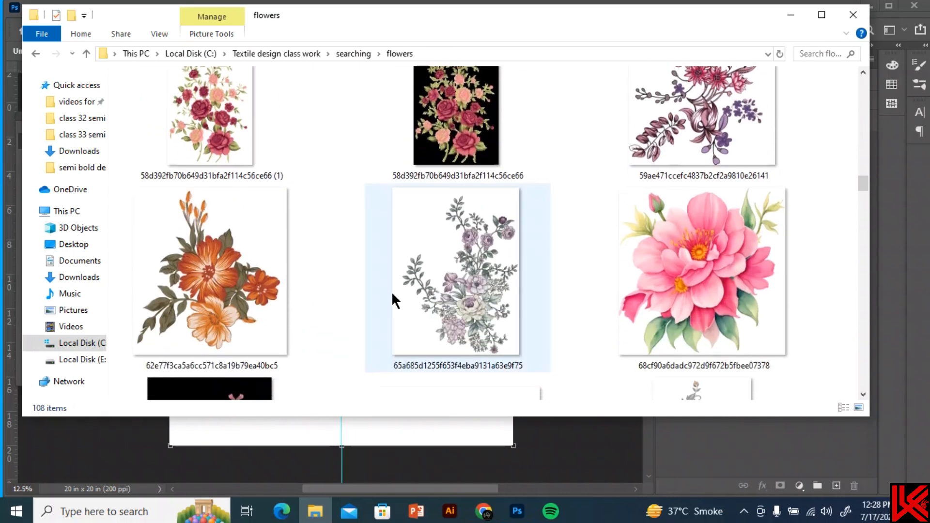
pyautogui.scroll(-1, 392, 320)
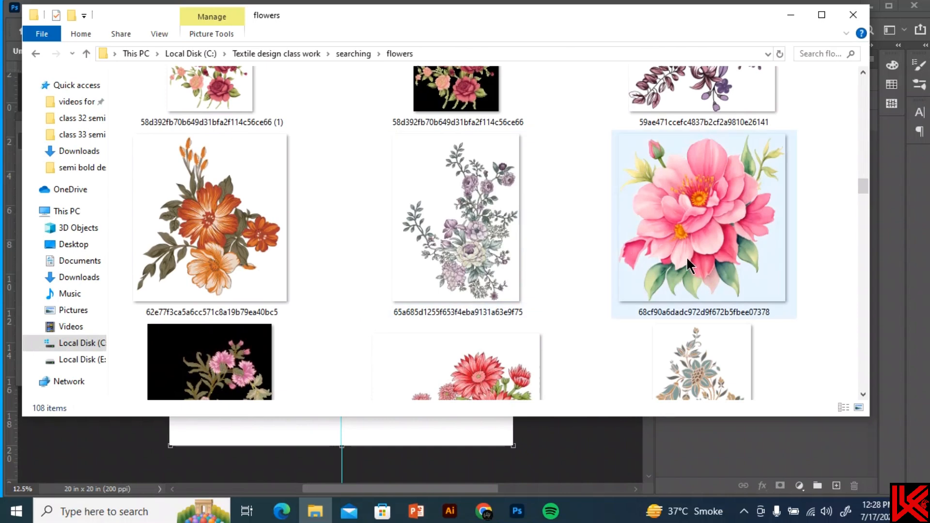
pyautogui.scroll(-6, 303, 291)
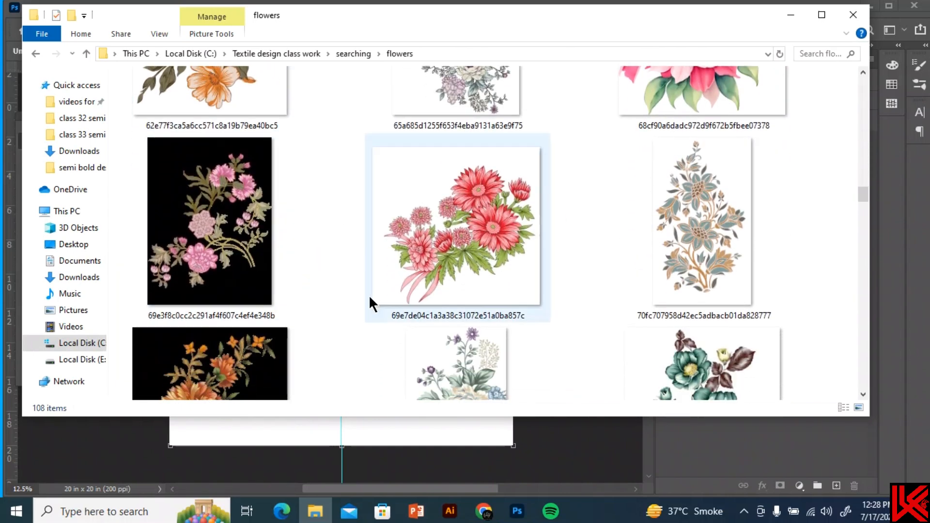
pyautogui.scroll(-1, 361, 248)
pyautogui.scroll(-1, 768, 264)
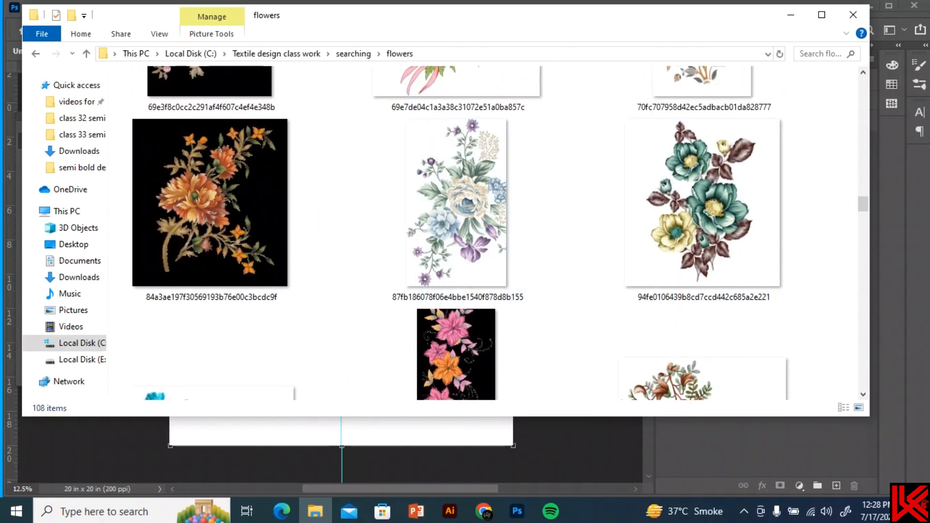
pyautogui.moveTo(704, 211); pyautogui.dragTo(468, 448)
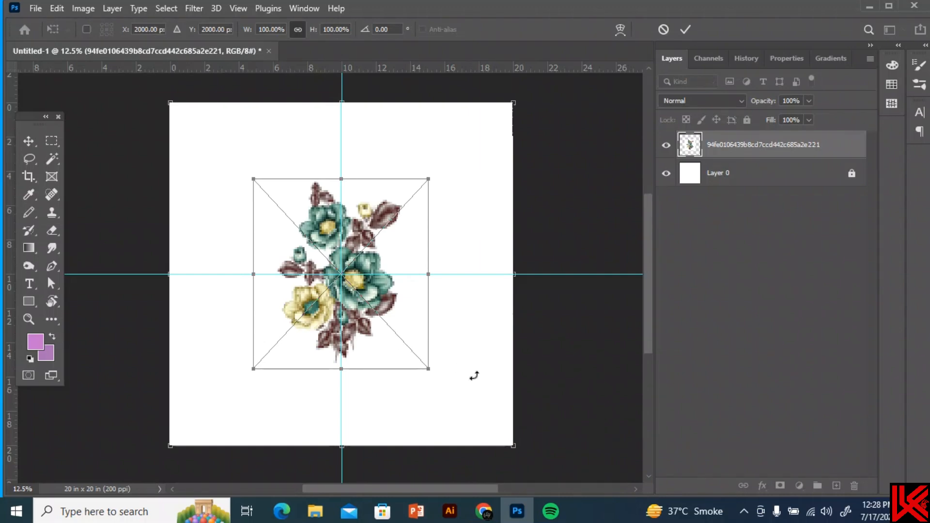
pyautogui.click(711, 344)
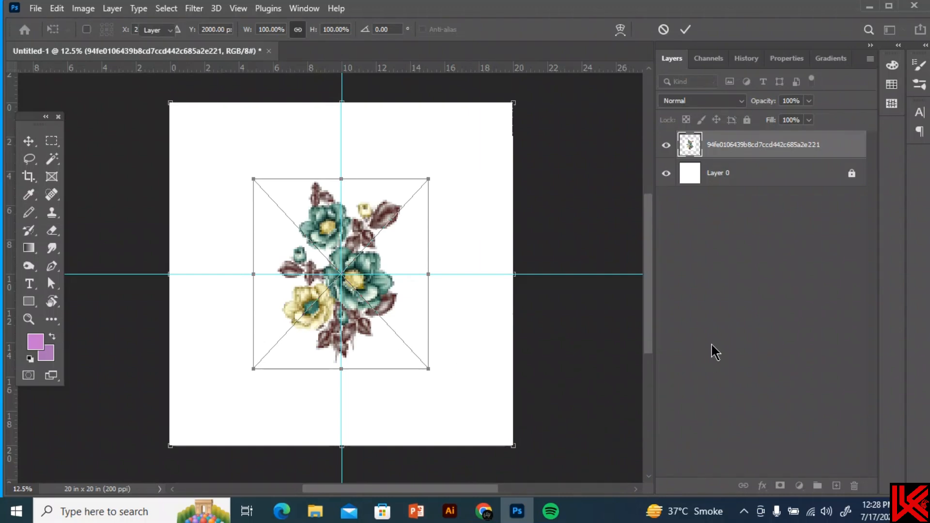
# Step: Hide the white Layer 0 and rasterize the placed flower layer
pyautogui.click(666, 173)
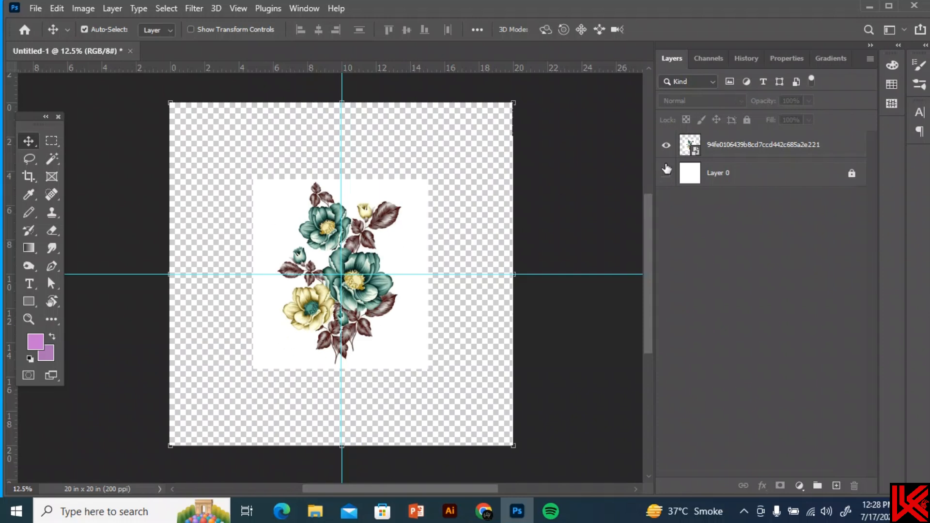
pyautogui.click(702, 151)
pyautogui.rightClick(732, 147)
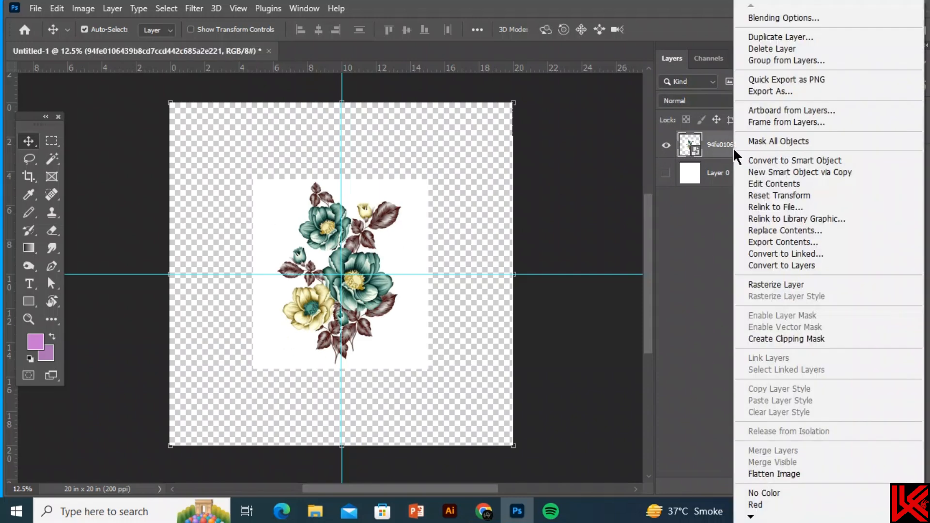
pyautogui.click(759, 285)
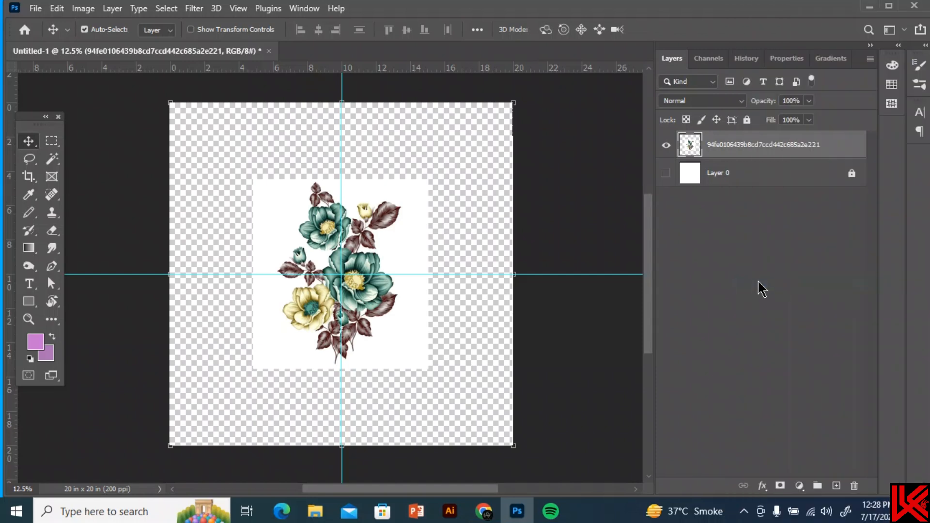
# Step: Move the flower artwork slightly upward and to the left relative to the centre guides
pyautogui.hotkey('ctrl', '+')
pyautogui.hotkey('ctrl', '+')
pyautogui.hotkey('ctrl', '+')
pyautogui.hotkey('ctrl', '+')
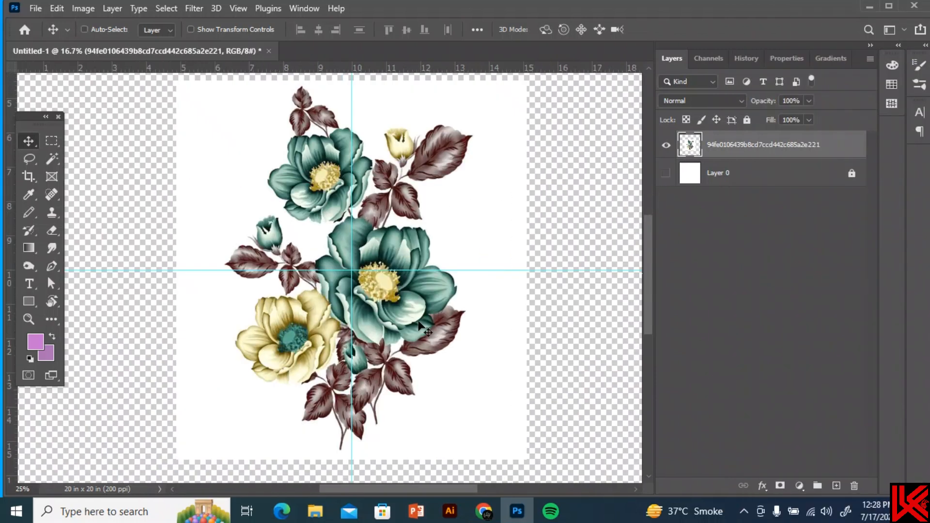
pyautogui.moveTo(415, 342); pyautogui.dragTo(410, 318)
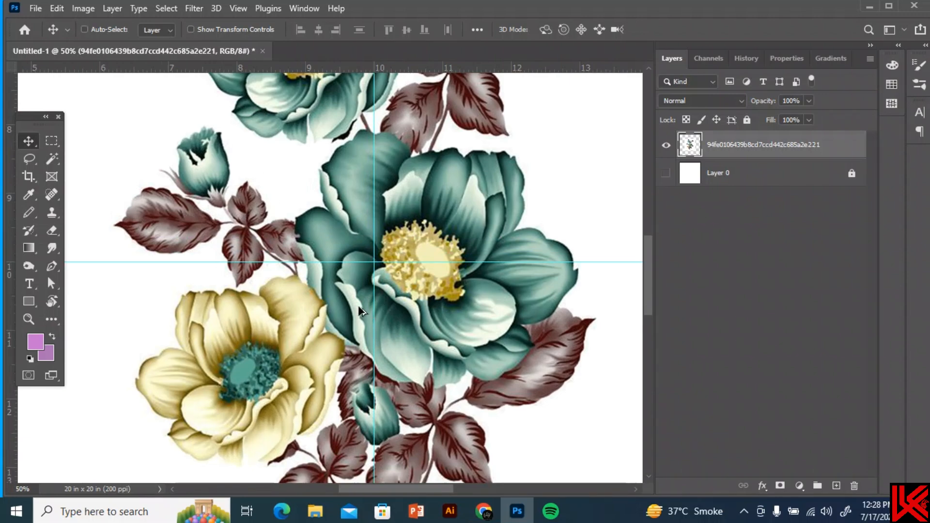
# Step: Check the document's dimensions and resolution in Image Size, keeping its settings
pyautogui.hotkey('ctrl', 'alt', 'i')
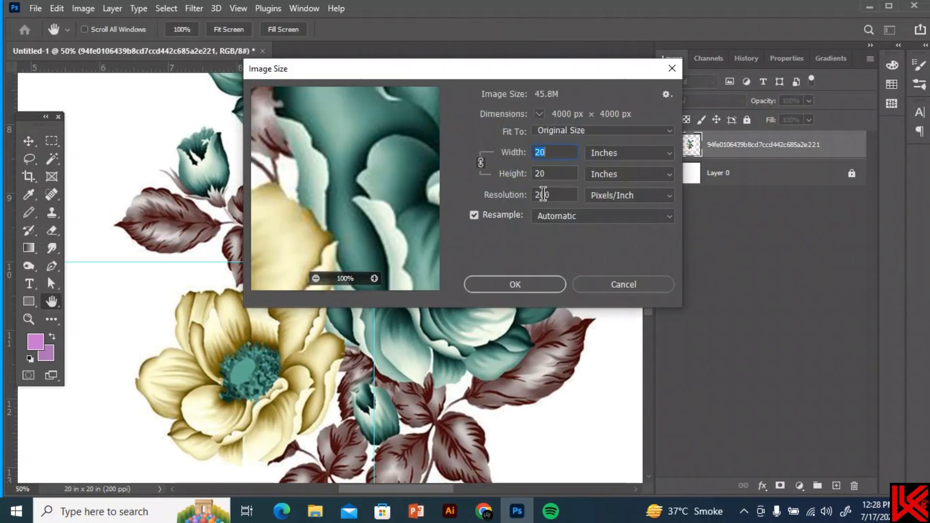
pyautogui.doubleClick(543, 194)
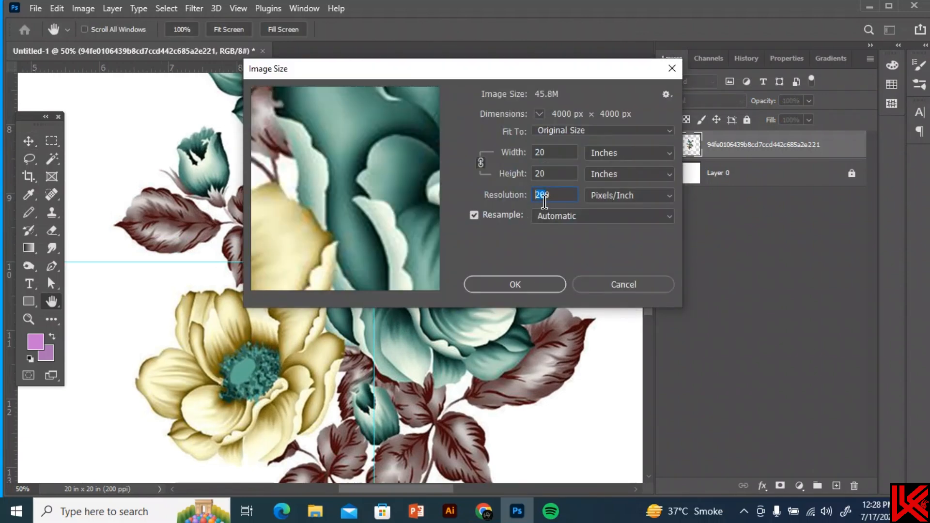
pyautogui.click(512, 286)
# Step: Apply a Surface Blur with a radius of 5 pixels and a threshold of 65 levels to the flower layer
pyautogui.click(200, 14)
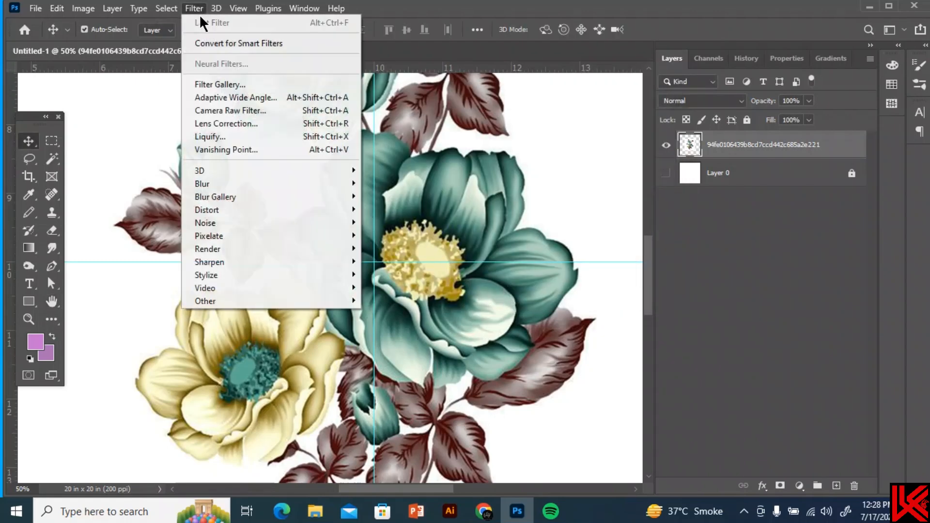
pyautogui.moveTo(237, 248)
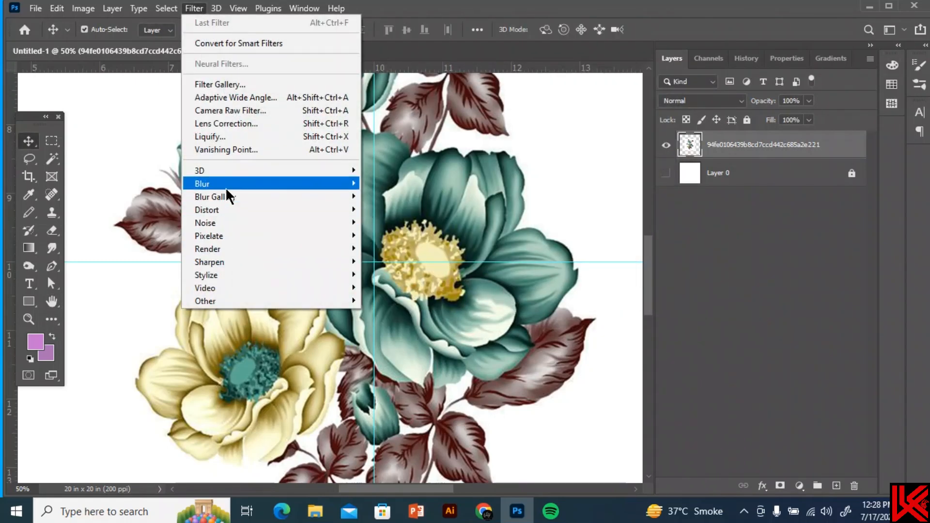
pyautogui.moveTo(345, 184)
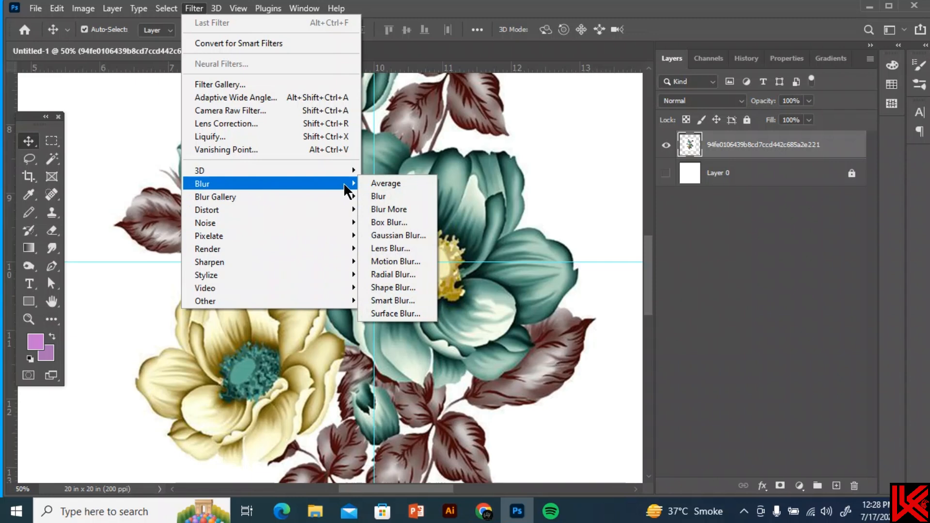
pyautogui.click(394, 313)
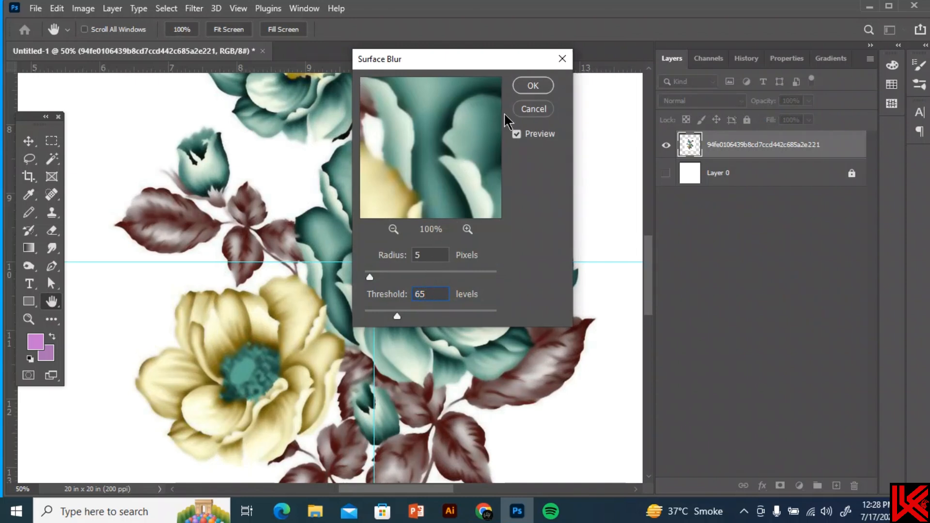
pyautogui.click(533, 86)
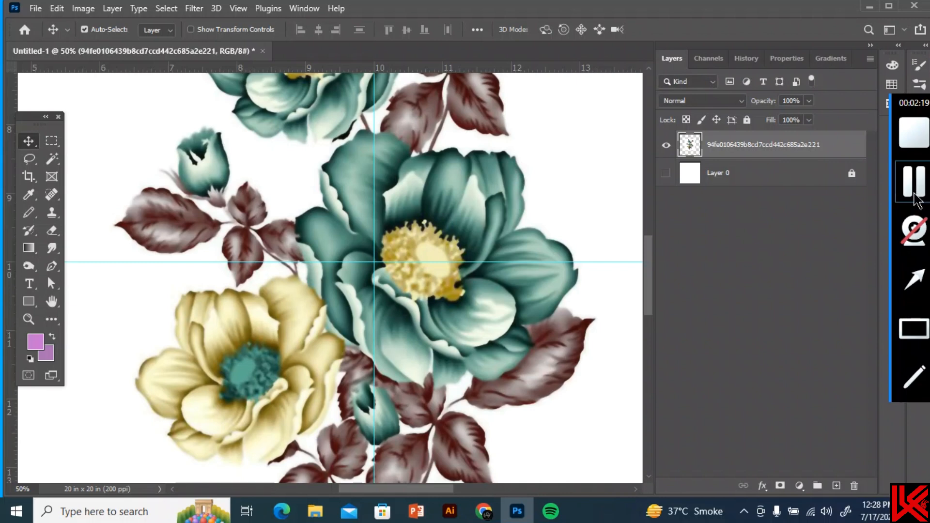
# Step: Apply the Facet pixelate filter to the flower layer and inspect the petals up close
pyautogui.click(742, 220)
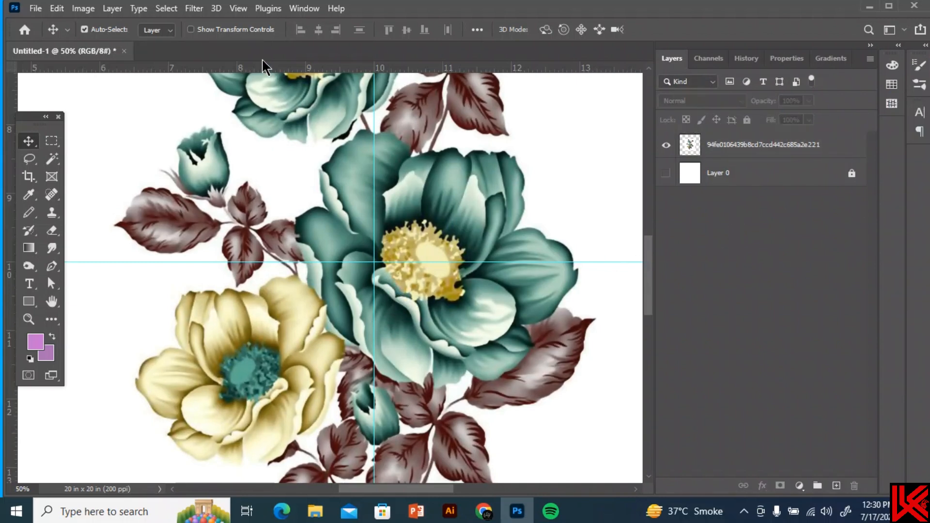
pyautogui.click(193, 9)
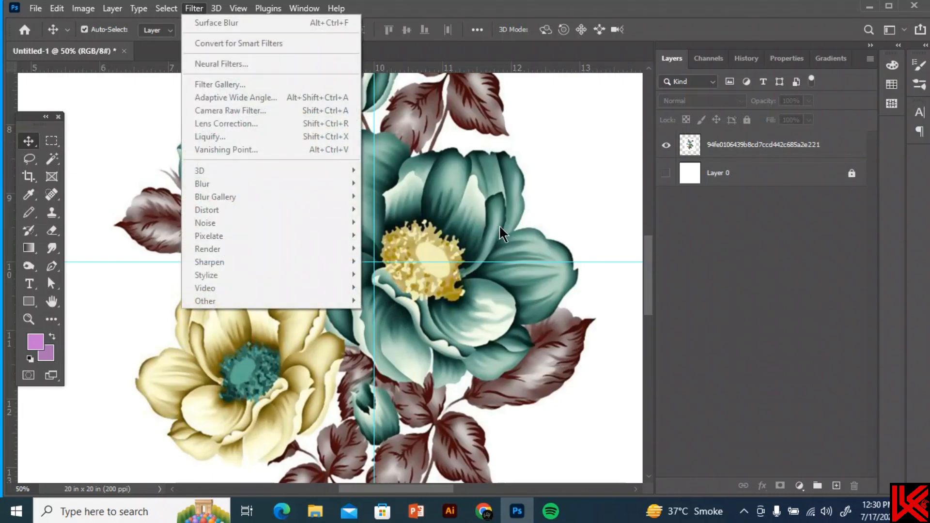
pyautogui.click(499, 225)
pyautogui.click(487, 218)
pyautogui.click(192, 10)
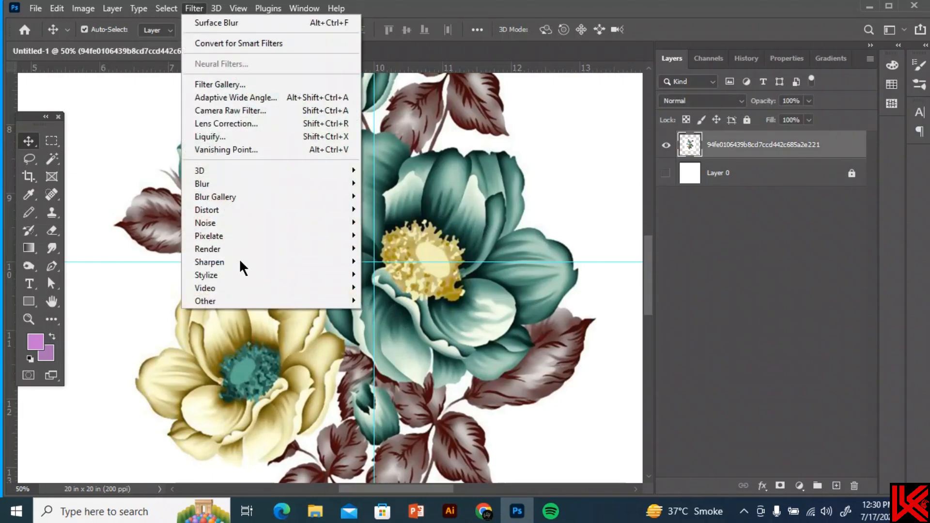
pyautogui.moveTo(252, 236)
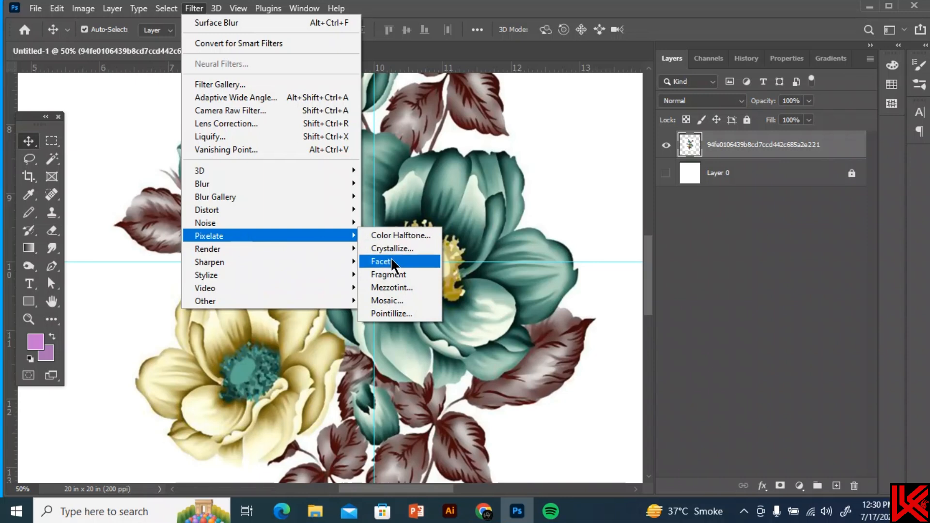
pyautogui.click(382, 261)
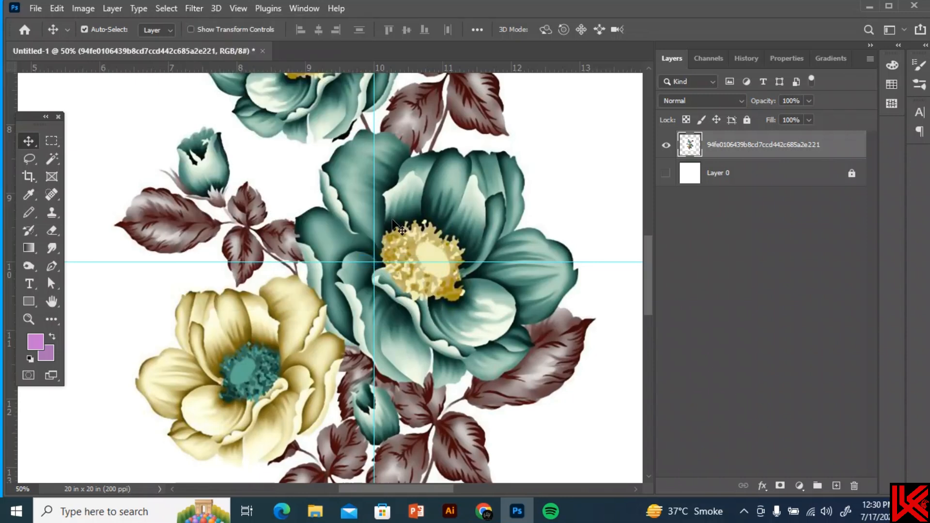
pyautogui.hotkey('ctrl', '+')
pyautogui.hotkey('ctrl', '+')
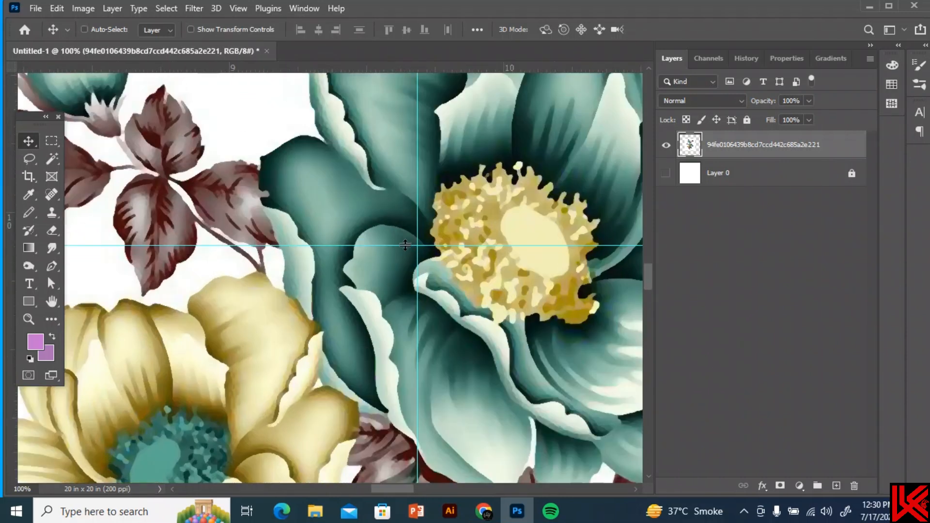
pyautogui.hotkey('ctrl', '-')
pyautogui.hotkey('ctrl', '-')
pyautogui.hotkey('ctrl', '-')
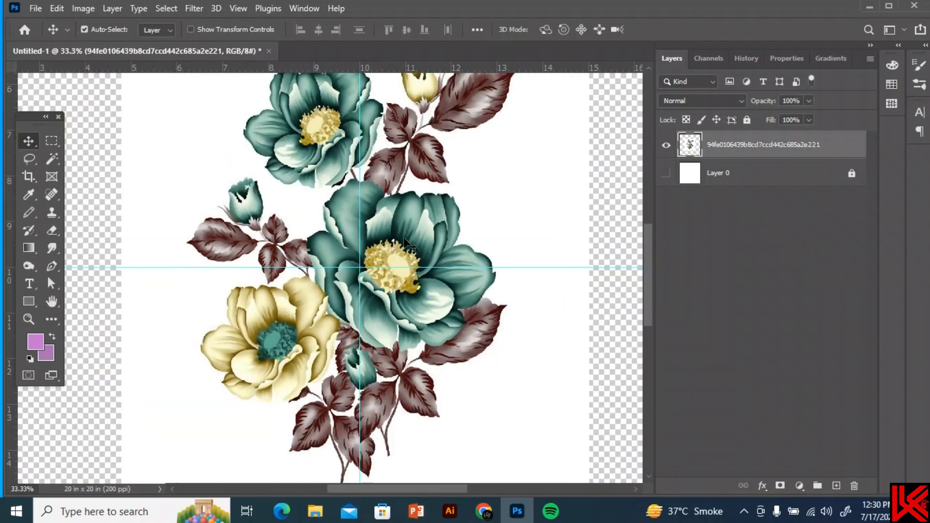
# Step: Apply the Filter Gallery's Dry Brush effect to the flower layer with brush size 2, brush detail 6 and texture 1
pyautogui.click(195, 8)
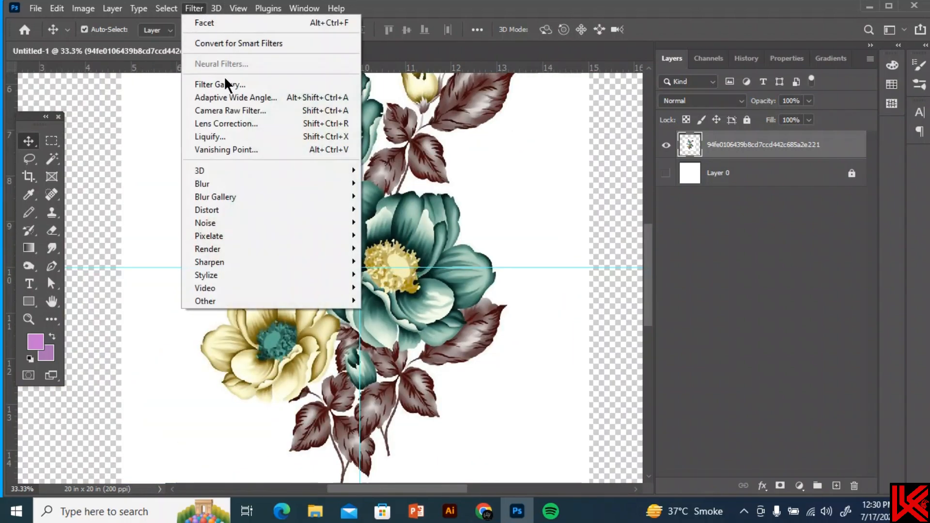
pyautogui.click(213, 83)
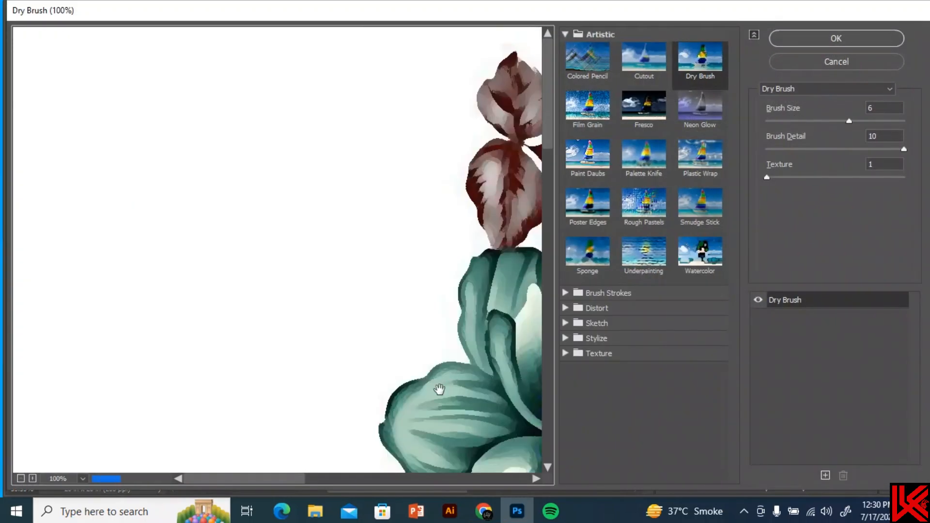
pyautogui.moveTo(263, 483); pyautogui.dragTo(333, 477)
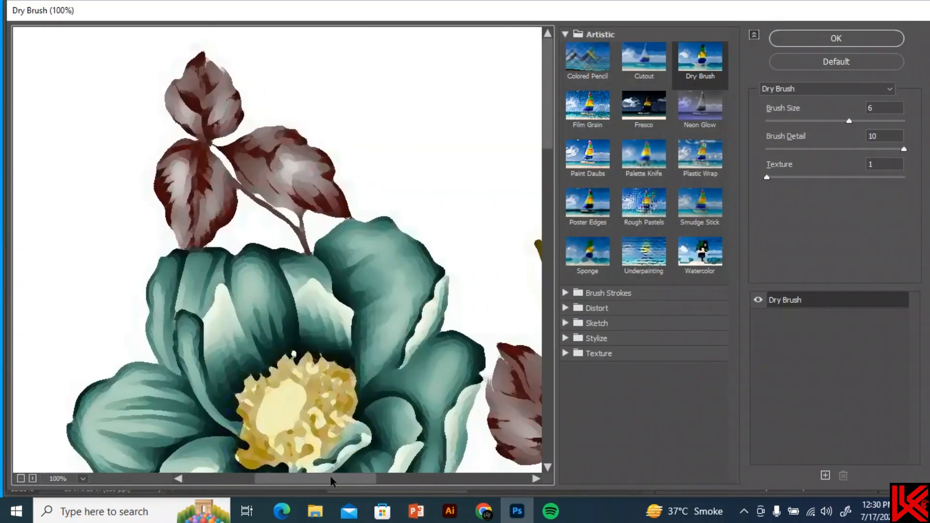
pyautogui.hotkey('ctrl', '-')
pyautogui.moveTo(549, 201); pyautogui.dragTo(549, 229)
pyautogui.moveTo(849, 122); pyautogui.dragTo(792, 122)
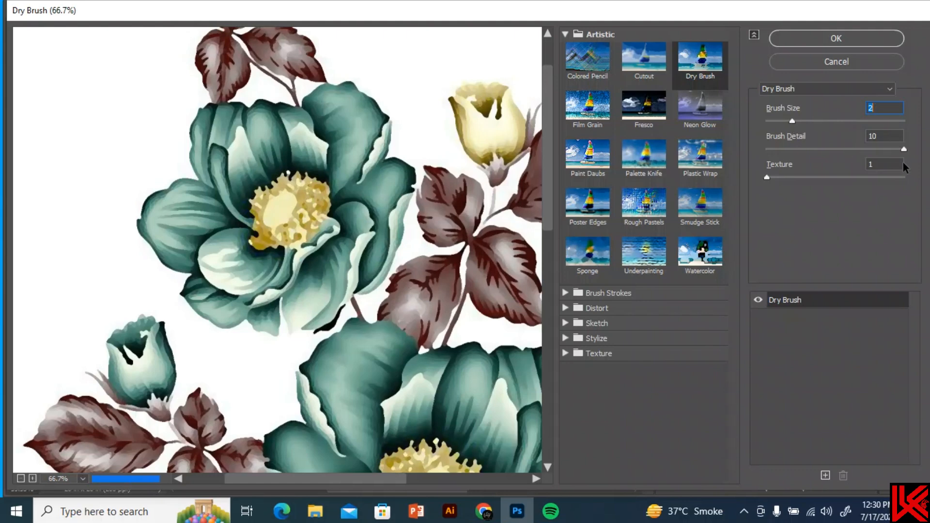
pyautogui.click(857, 150)
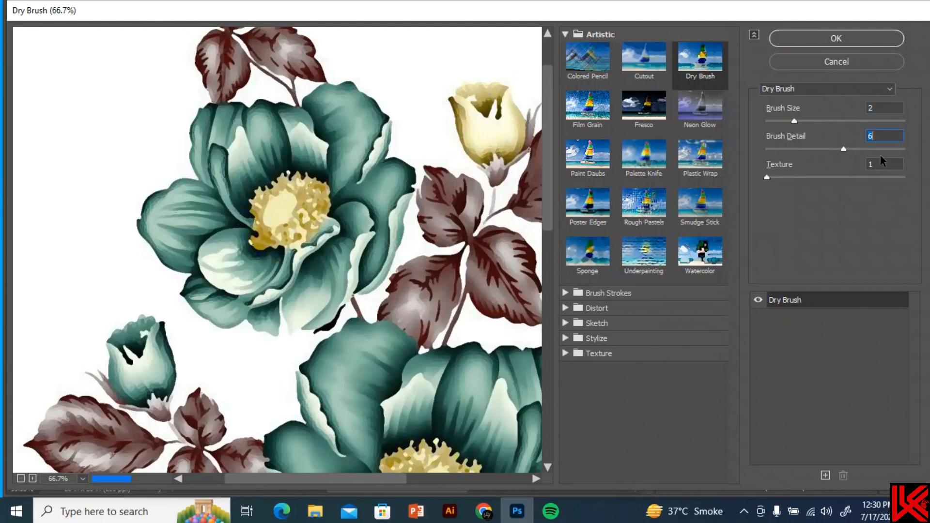
pyautogui.moveTo(887, 161); pyautogui.dragTo(855, 162)
pyautogui.moveTo(546, 218); pyautogui.dragTo(545, 341)
pyautogui.click(870, 40)
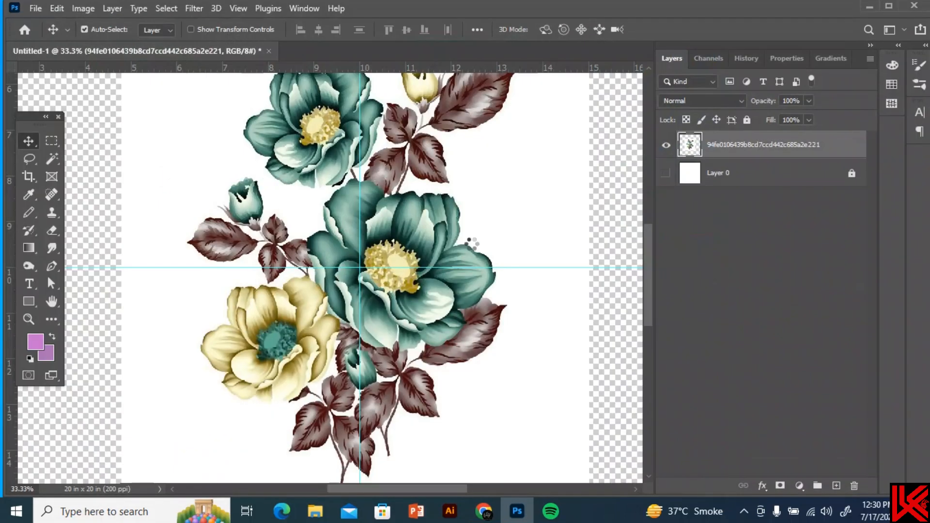
# Step: Select the white background around the flowers with the Magic Wand at tolerance 50 and inspect the selection along the petal edges
pyautogui.moveTo(641, 280); pyautogui.dragTo(645, 261)
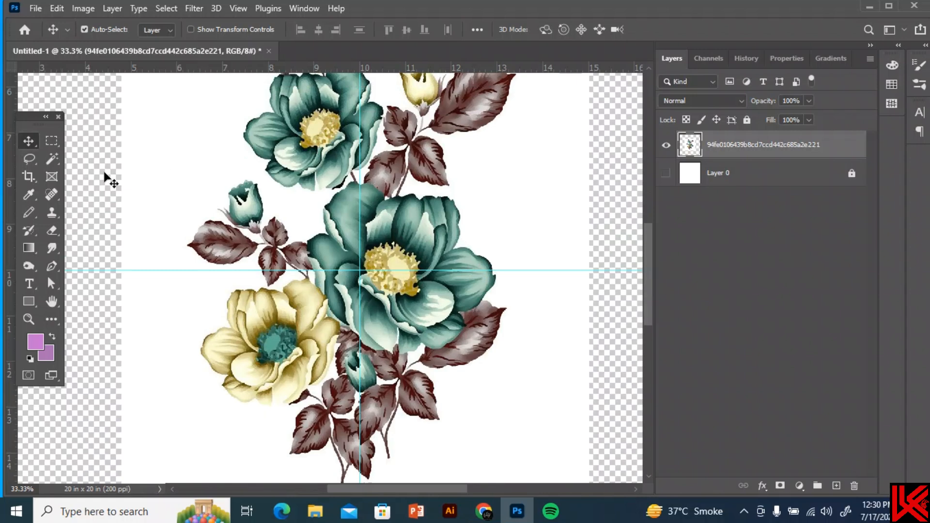
pyautogui.click(51, 158)
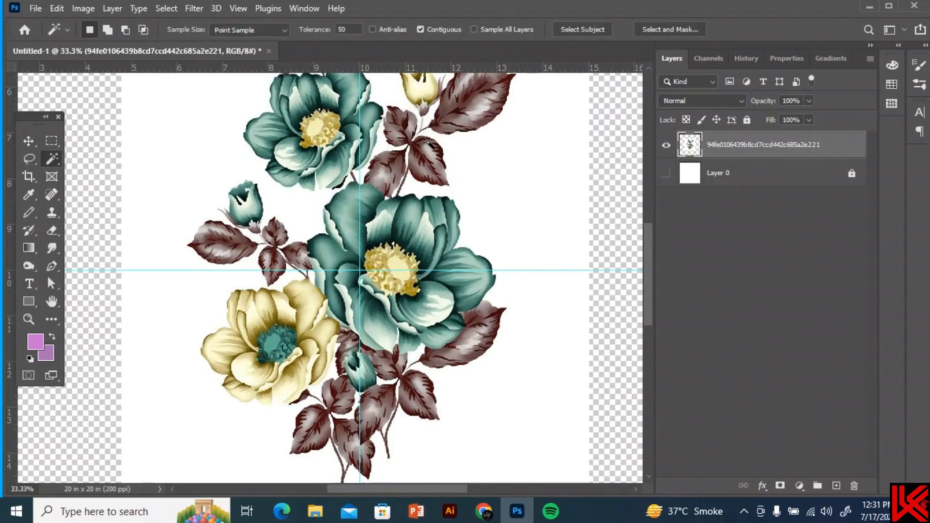
pyautogui.click(475, 189)
pyautogui.hotkey('ctrl', '+')
pyautogui.hotkey('ctrl', '+')
pyautogui.hotkey('ctrl', '+')
pyautogui.hotkey('ctrl', '+')
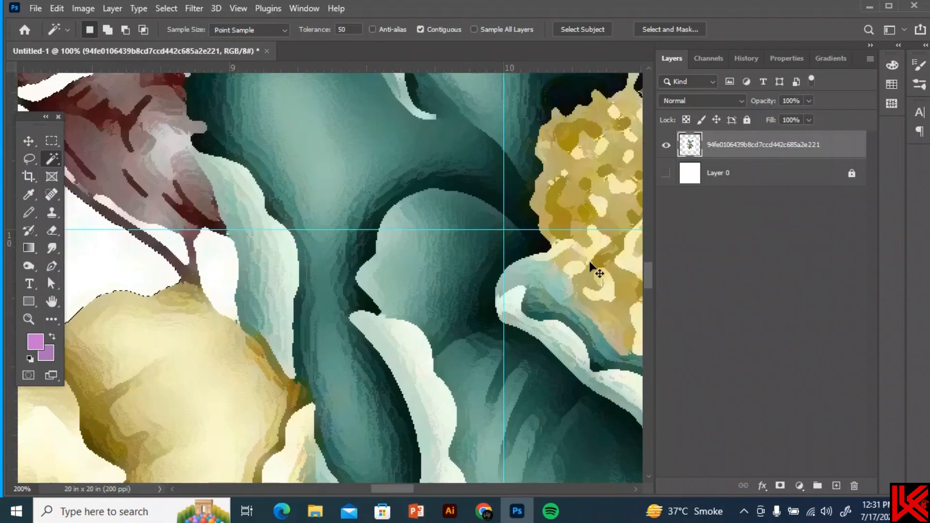
pyautogui.moveTo(650, 289); pyautogui.dragTo(647, 233)
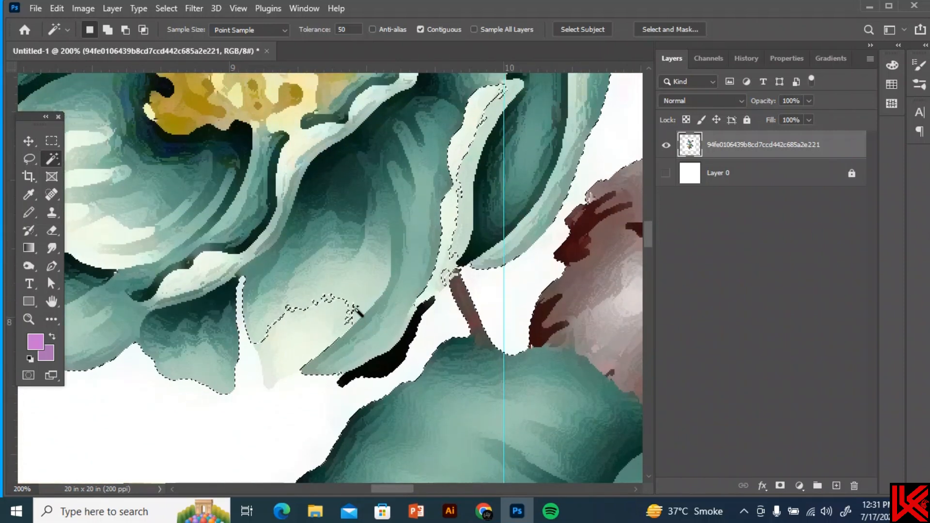
# Step: Try selecting the white background with the Magic Wand tolerance at 40 and at 30
pyautogui.click(344, 30)
pyautogui.write('40')
pyautogui.press('Return')
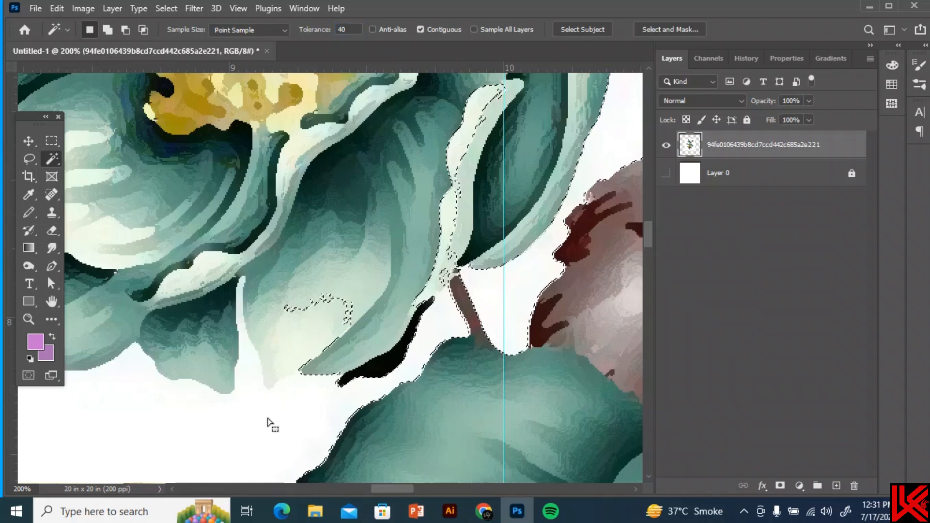
pyautogui.hotkey('ctrl', 'd')
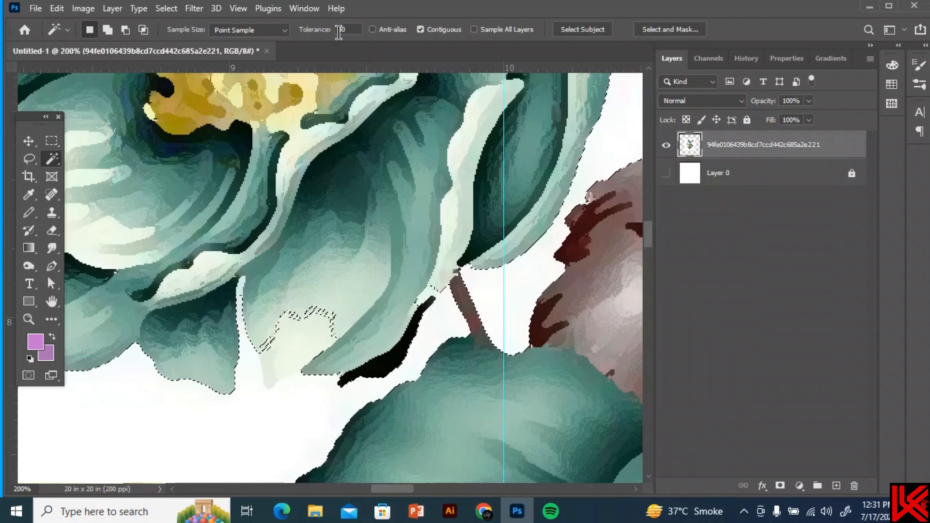
pyautogui.write('3')
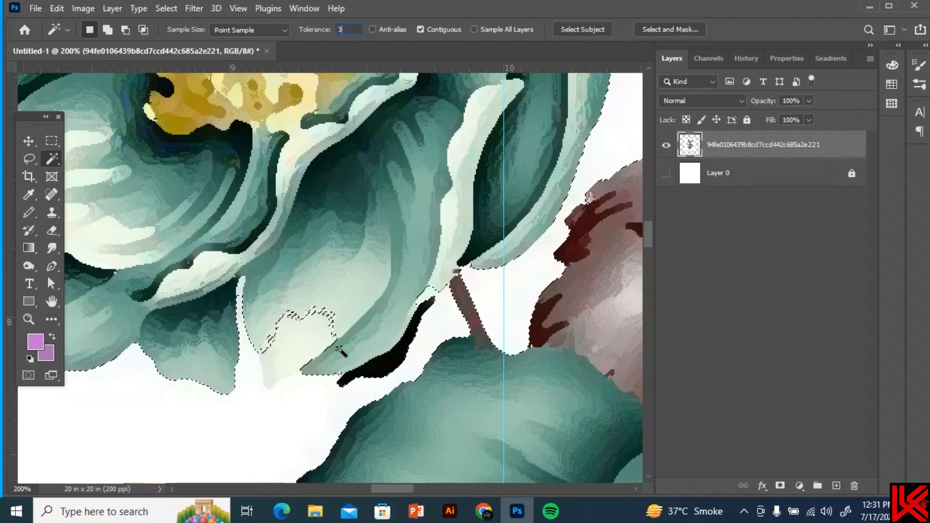
pyautogui.write('0')
pyautogui.press('Return')
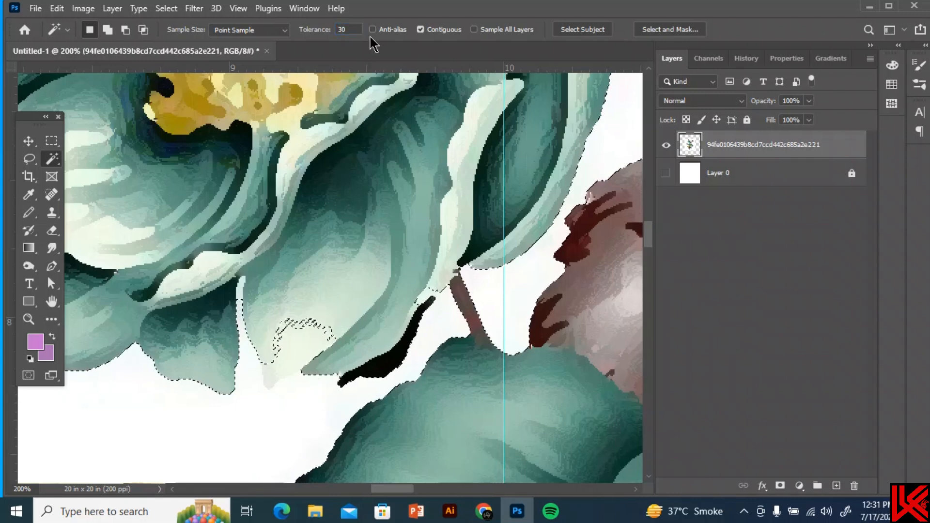
# Step: Set the Magic Wand tolerance to 20, select the white background around the flowers and delete it
pyautogui.moveTo(354, 30); pyautogui.dragTo(336, 30)
pyautogui.write('20')
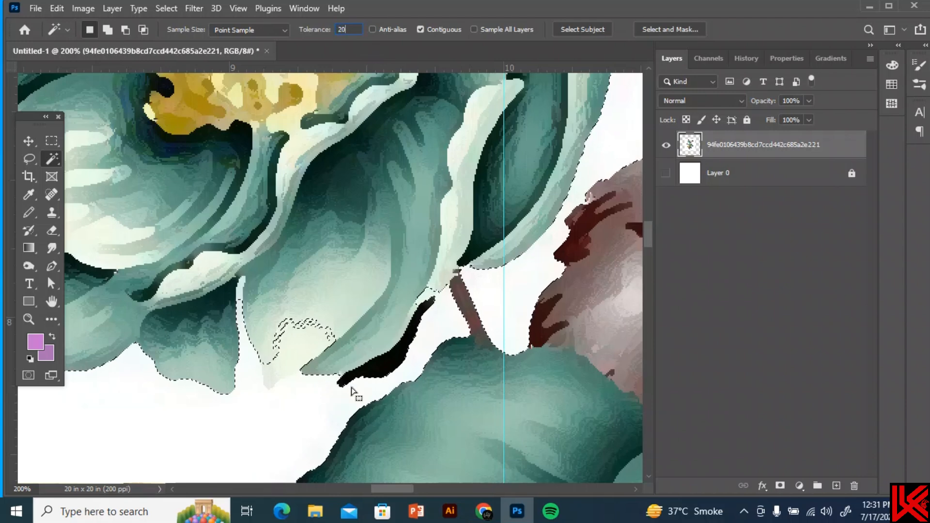
pyautogui.click(332, 413)
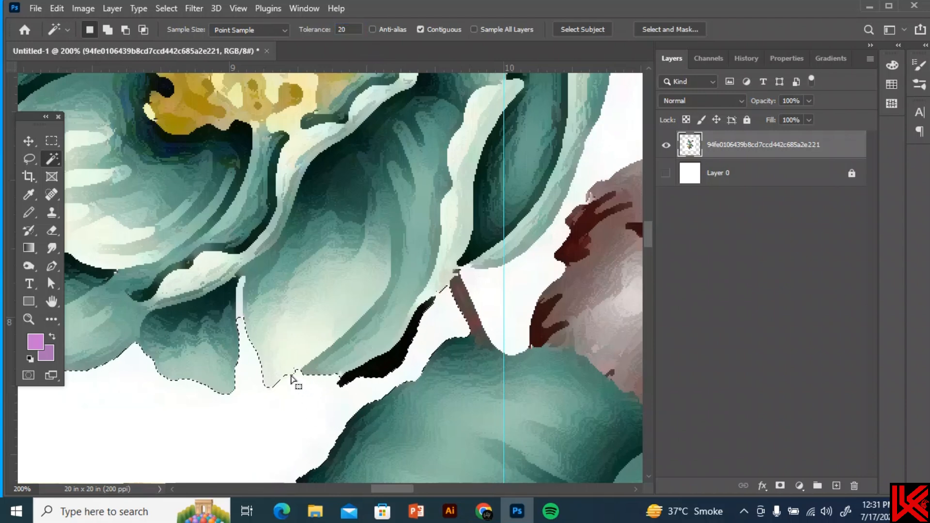
pyautogui.scroll(-5, 438, 391)
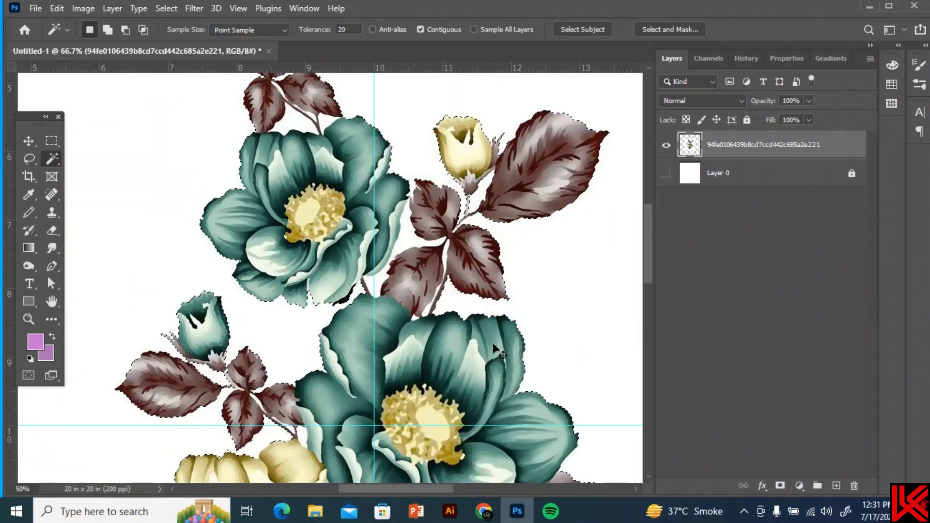
pyautogui.press('Delete')
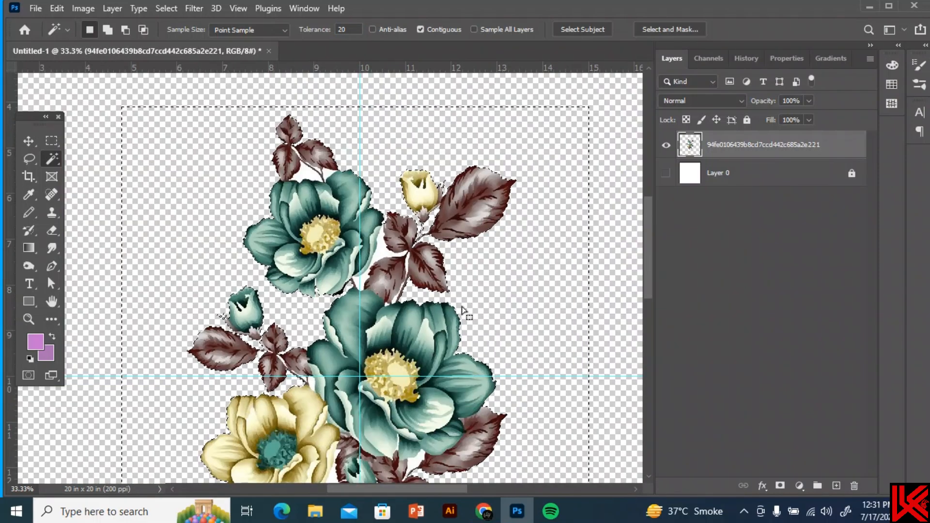
# Step: Remove the leftover white patches enclosed between the leaves and stem above the upper teal flower
pyautogui.scroll(5, 453, 324)
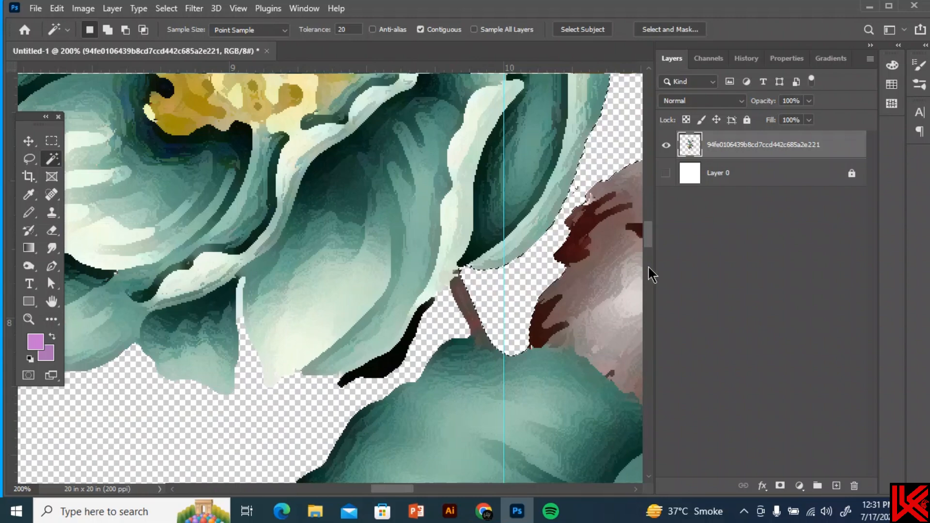
pyautogui.moveTo(647, 234); pyautogui.dragTo(646, 196)
pyautogui.press('Delete')
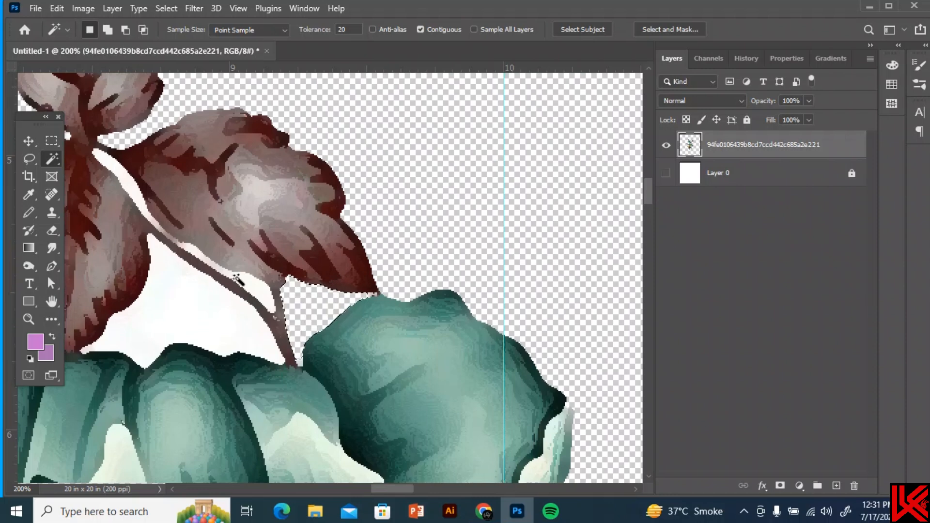
pyautogui.click(187, 295)
pyautogui.press('Delete')
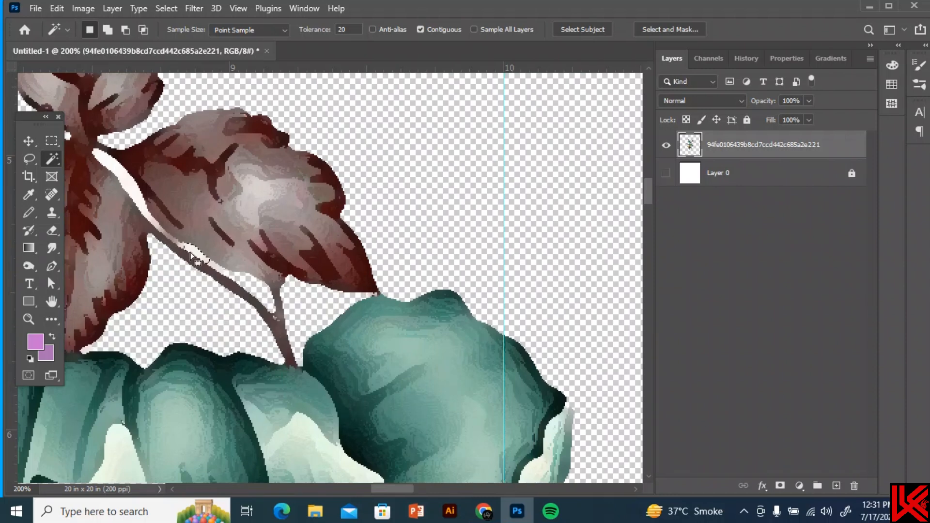
pyautogui.click(169, 240)
pyautogui.press('Delete')
pyautogui.click(177, 243)
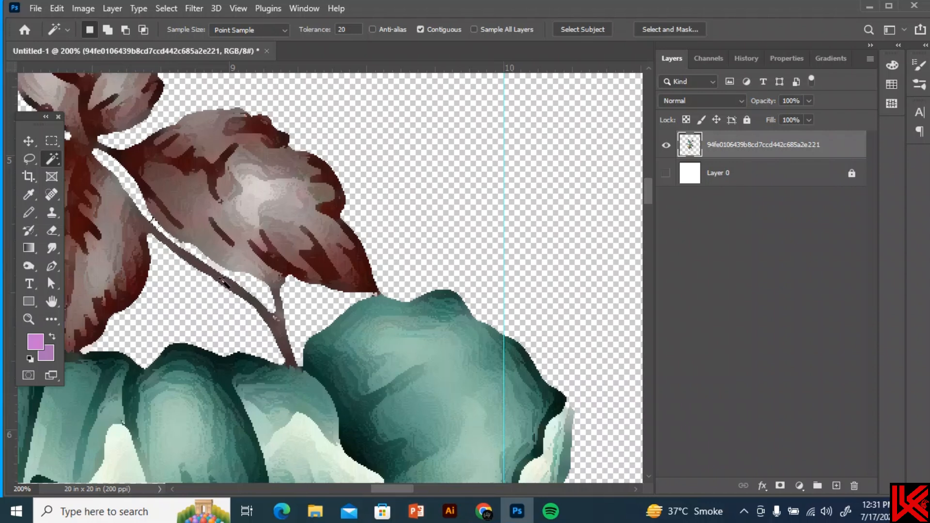
pyautogui.hotkey('ctrl', '-')
pyautogui.hotkey('ctrl', '-')
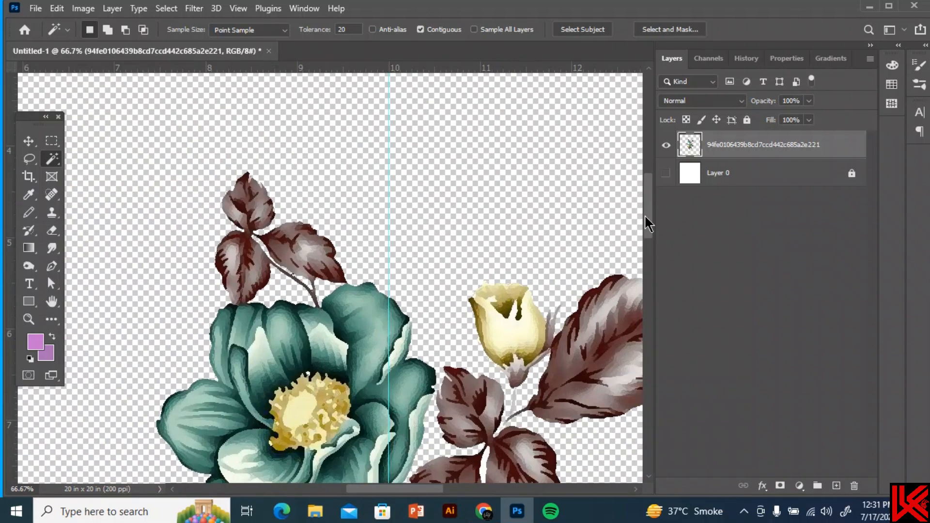
# Step: Delete the leftover white patch along the thin stem of the brown leaf cluster beside the large teal flower
pyautogui.scroll(-10, 654, 245)
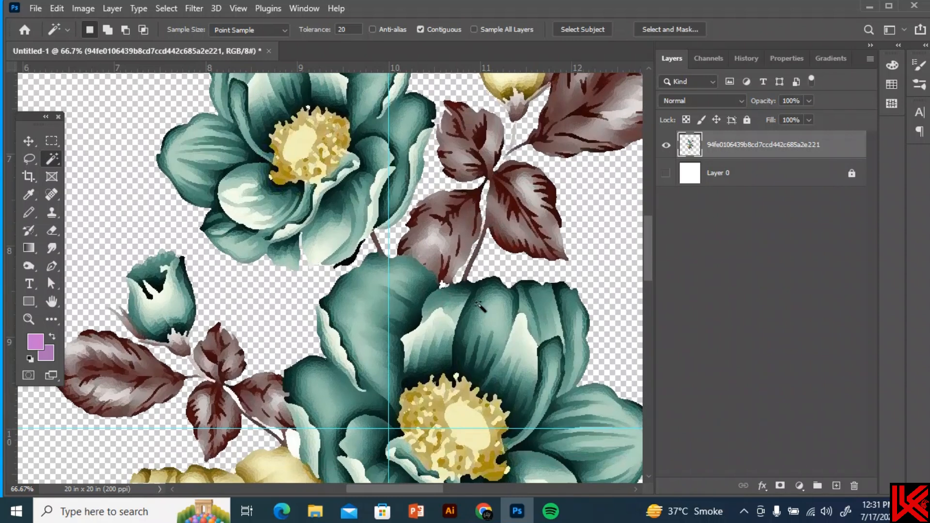
pyautogui.scroll(-5, 654, 298)
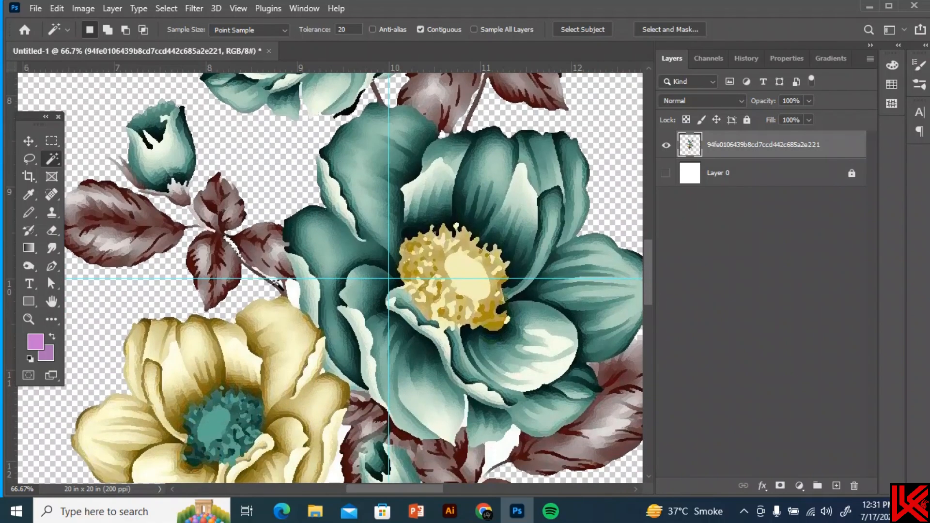
pyautogui.press('Delete')
pyautogui.click(259, 272)
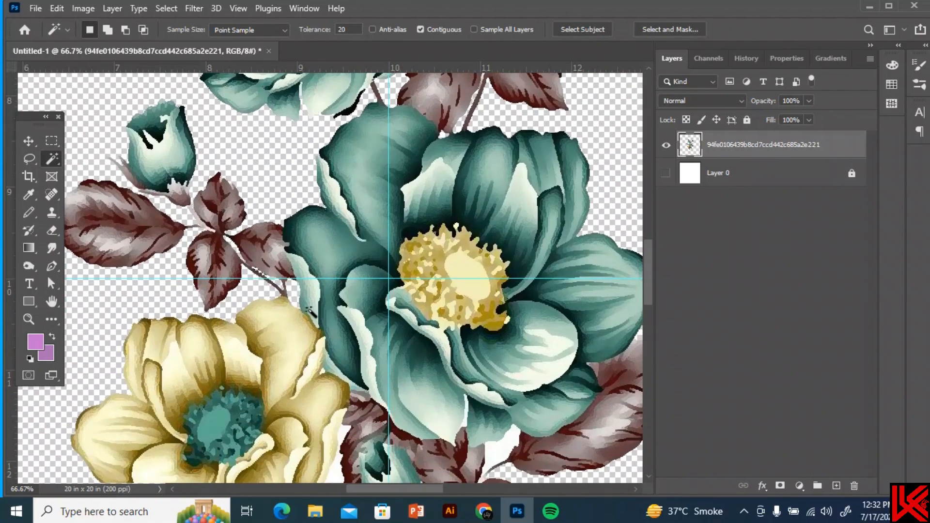
# Step: Delete the white patches between the yellow flower and the teal bud's leaves and beneath the large teal flower
pyautogui.scroll(-5, 649, 272)
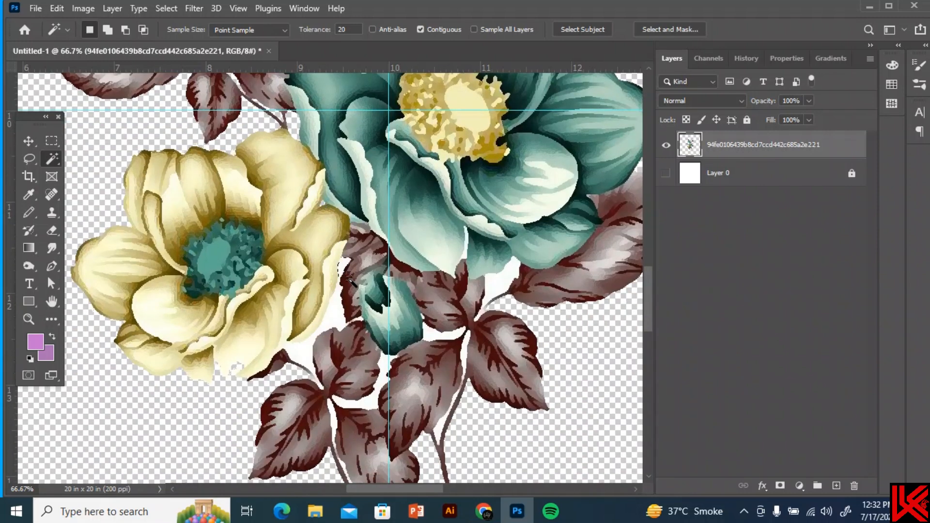
pyautogui.click(337, 316)
pyautogui.press('Delete')
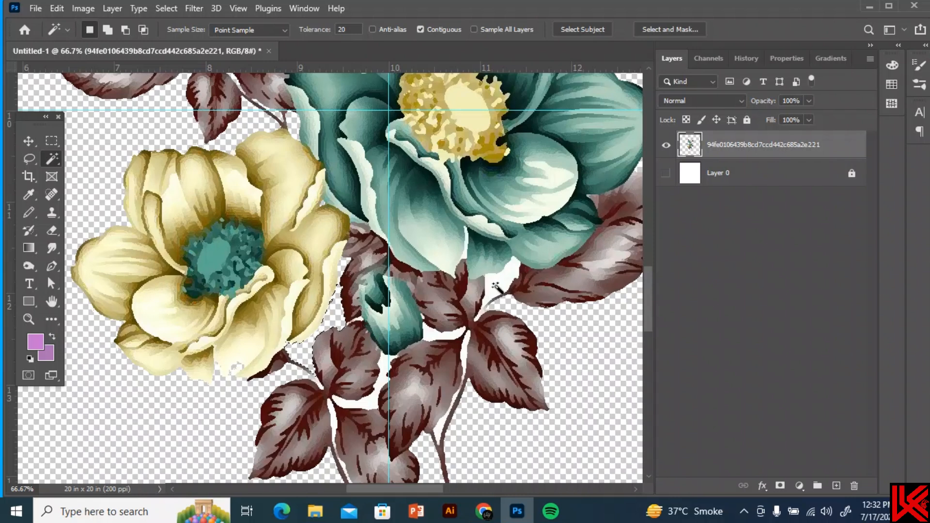
pyautogui.click(495, 285)
pyautogui.press('Delete')
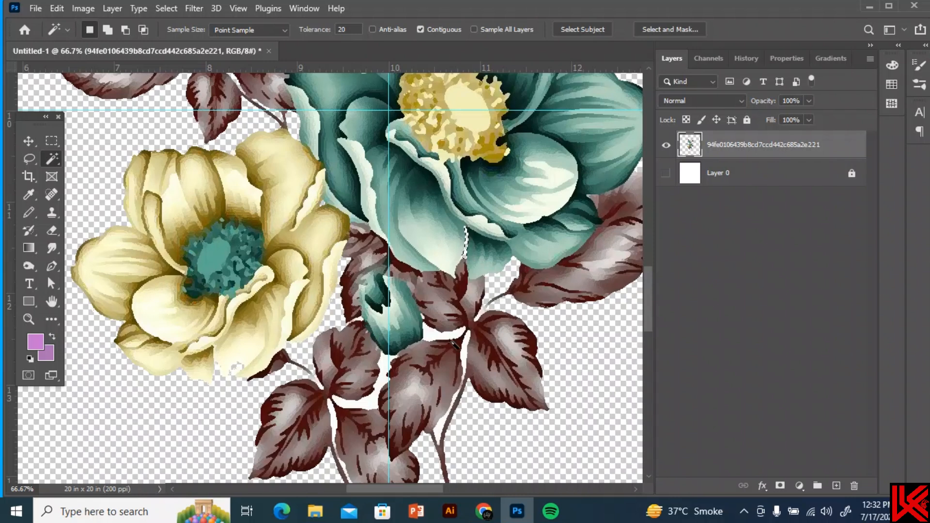
# Step: Delete the white gaps enclosed between the brown leaves directly below the small teal bud
pyautogui.click(442, 338)
pyautogui.press('Delete')
pyautogui.click(384, 369)
pyautogui.press('Delete')
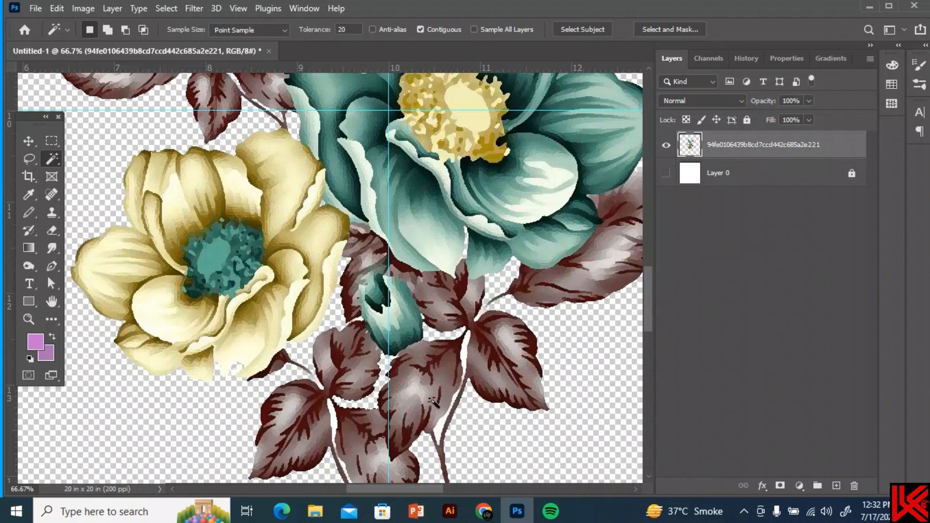
# Step: Remove the white slivers beside the stem of the lower-right leaf cluster and clear the selection
pyautogui.click(437, 425)
pyautogui.press('Delete')
pyautogui.click(464, 348)
pyautogui.press('Delete')
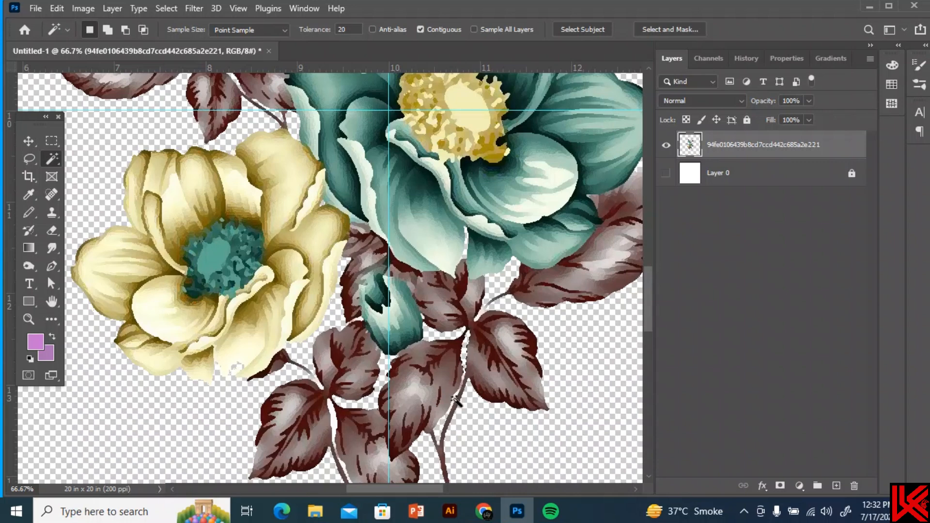
pyautogui.click(456, 400)
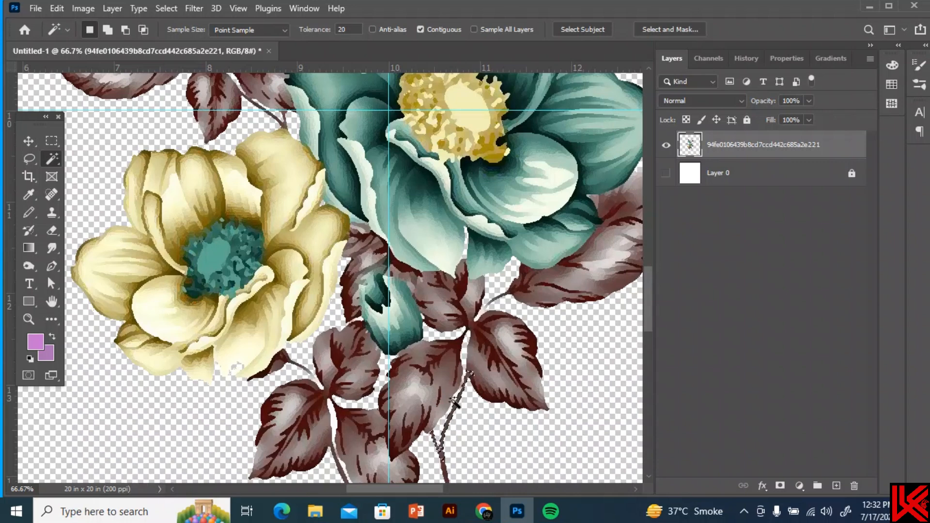
pyautogui.press('Delete')
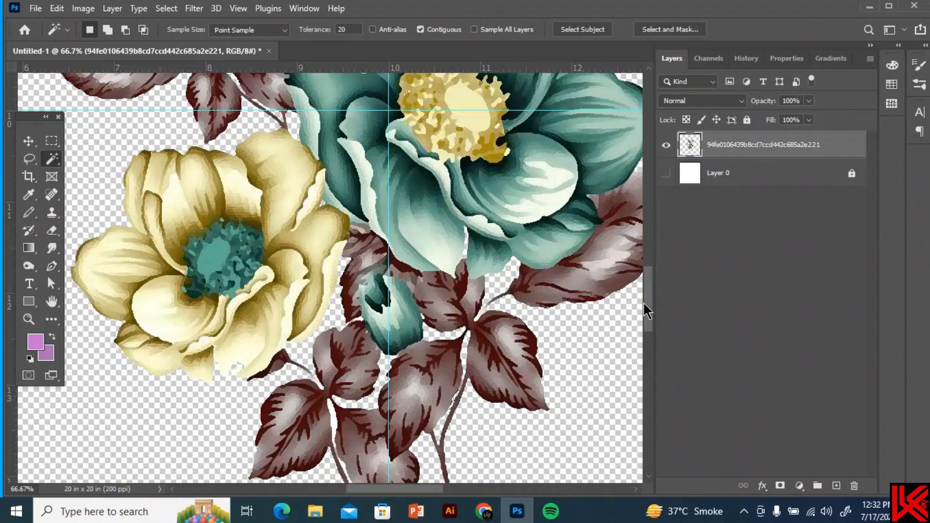
# Step: Delete the remaining white areas between the lowest brown leaves and their stem
pyautogui.moveTo(647, 311); pyautogui.dragTo(650, 338)
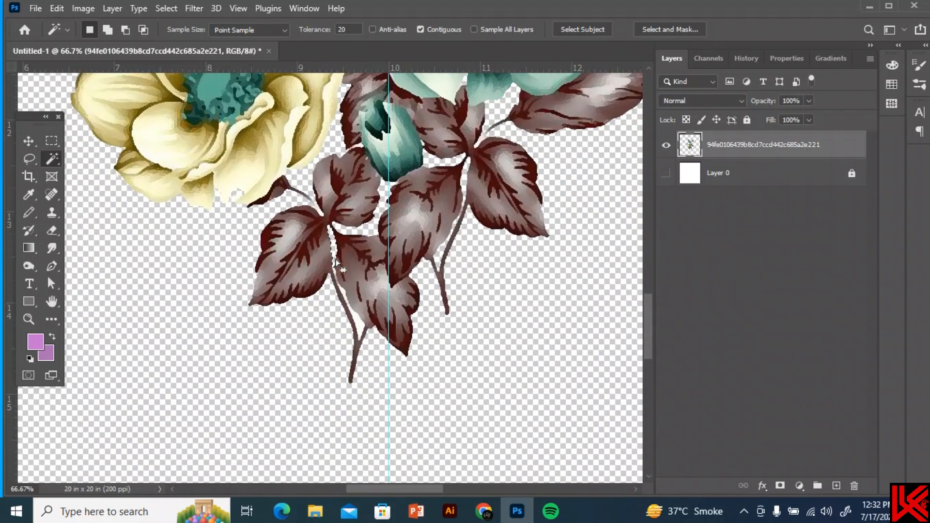
pyautogui.click(358, 298)
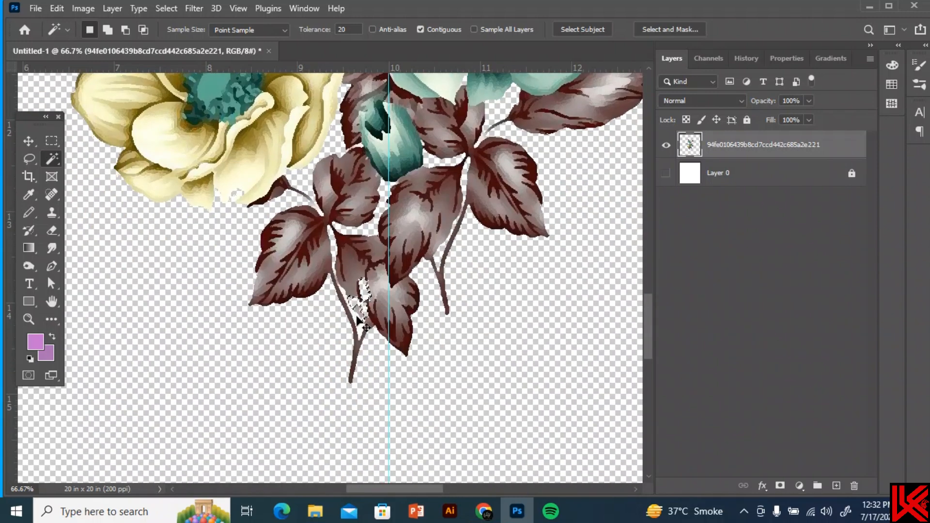
pyautogui.press('Delete')
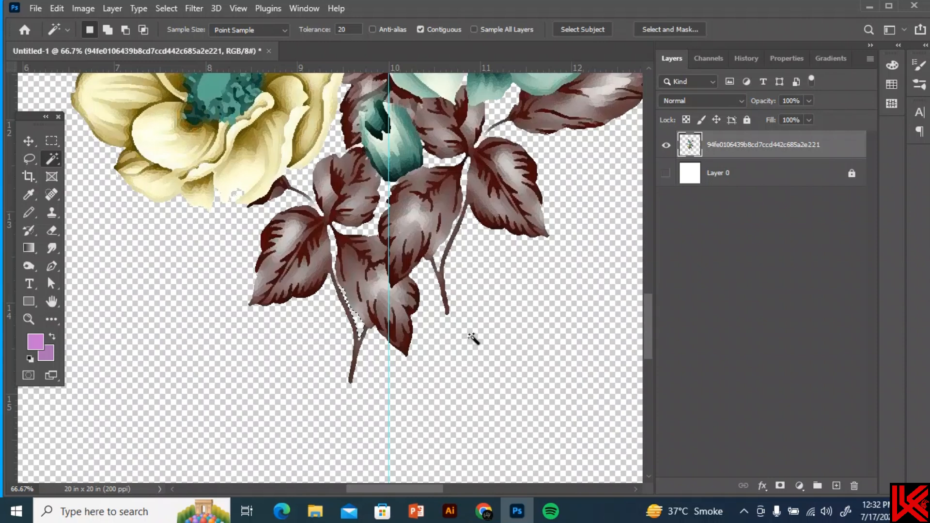
# Step: Clear the selection and move the cut-out flower motif so it sits centred on the crossing guides
pyautogui.hotkey('ctrl', '-')
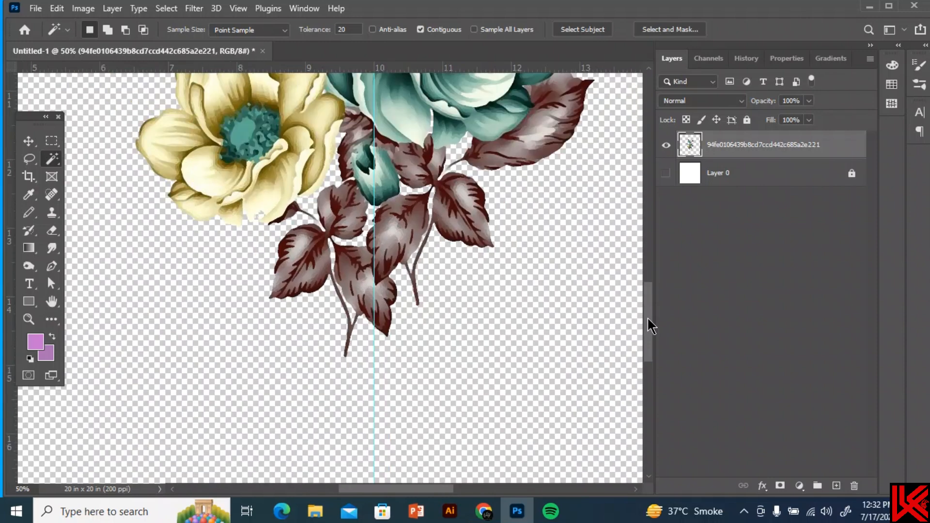
pyautogui.moveTo(652, 326); pyautogui.dragTo(650, 282)
pyautogui.click(29, 143)
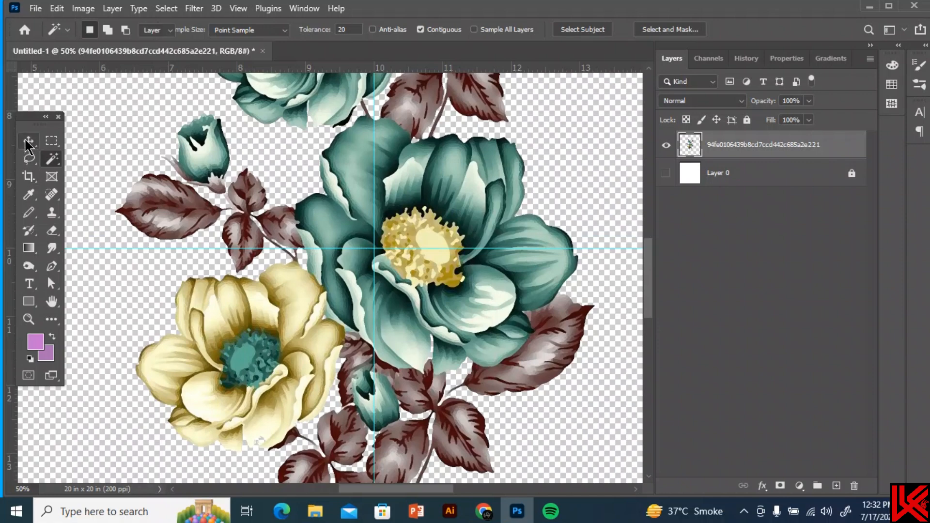
pyautogui.hotkey('ctrl', '-')
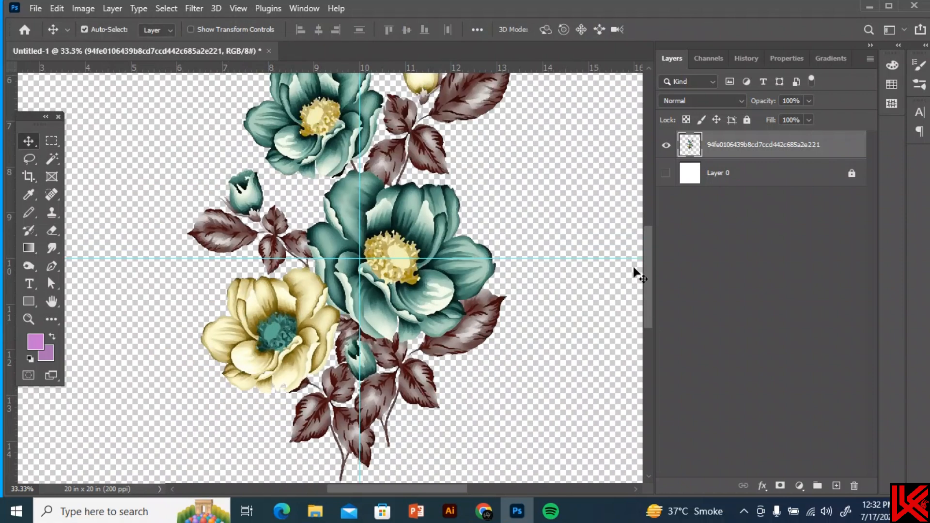
pyautogui.moveTo(640, 256); pyautogui.dragTo(649, 265)
pyautogui.scroll(2, 648, 257)
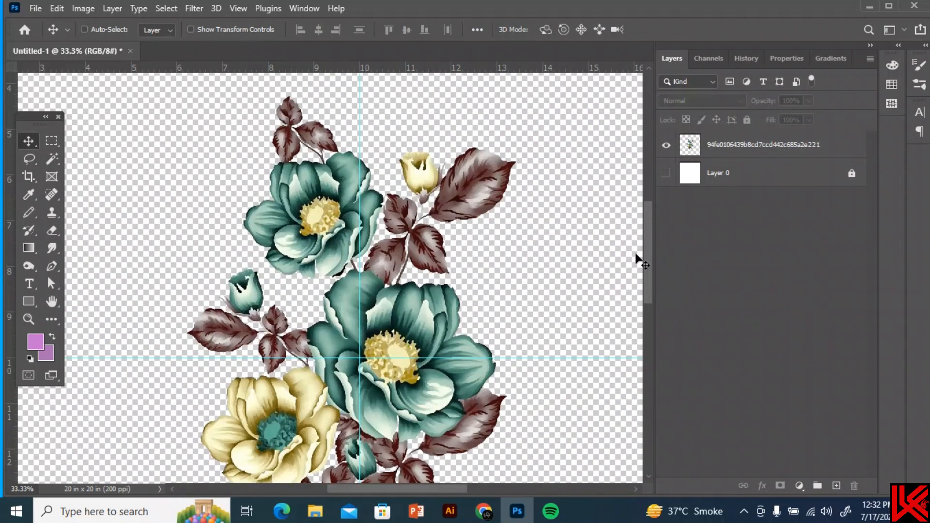
pyautogui.scroll(-1, 649, 269)
pyautogui.hotkey('ctrl', '-')
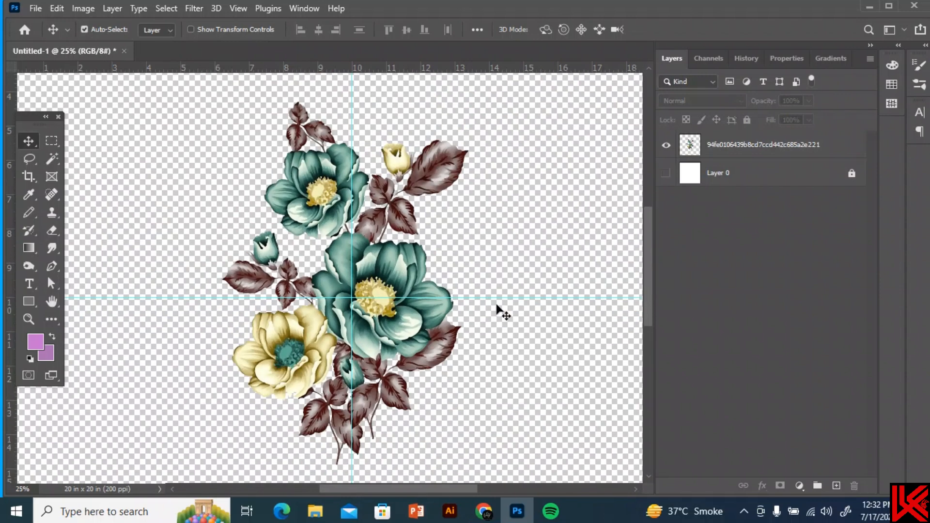
pyautogui.moveTo(390, 345)
pyautogui.mouseDown()
pyautogui.moveTo(414, 338)
pyautogui.moveTo(394, 355)
pyautogui.mouseUp()
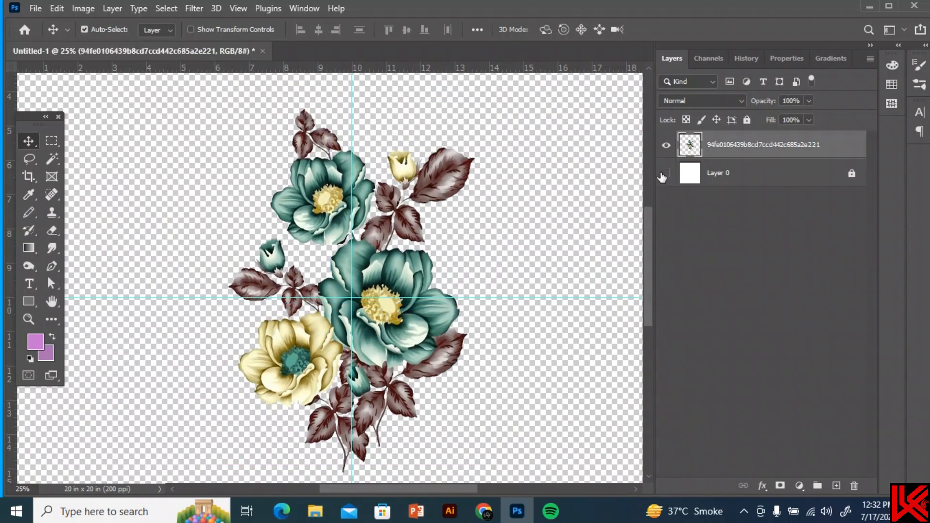
pyautogui.moveTo(395, 290); pyautogui.dragTo(359, 301)
# Step: Hide the flower layer and set up the Pen tool in Shape mode with a black stroke
pyautogui.hotkey('ctrl', '-')
pyautogui.hotkey('ctrl', '-')
pyautogui.click(667, 146)
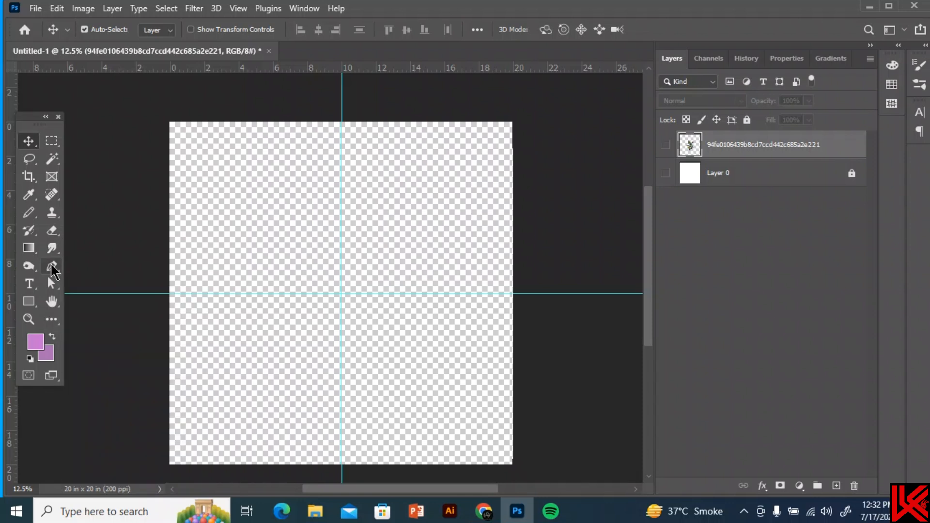
pyautogui.click(52, 270)
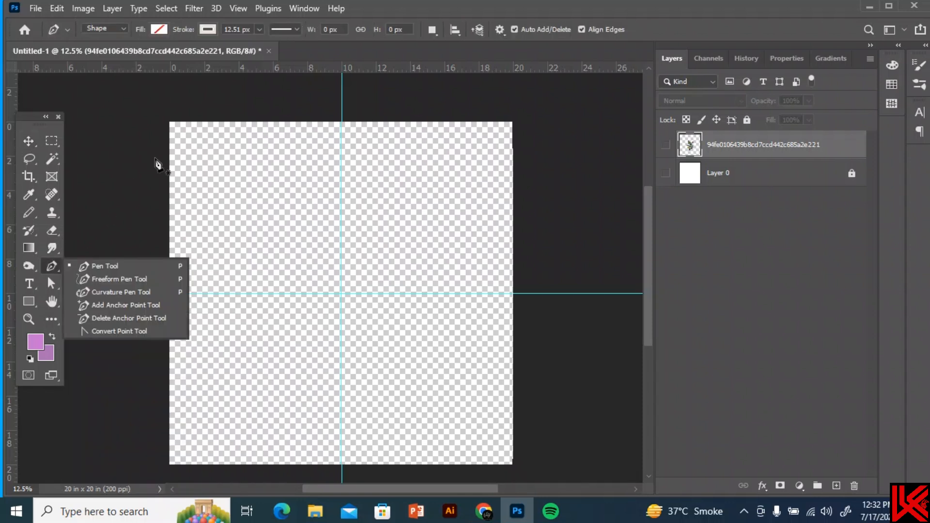
pyautogui.click(208, 29)
pyautogui.click(159, 101)
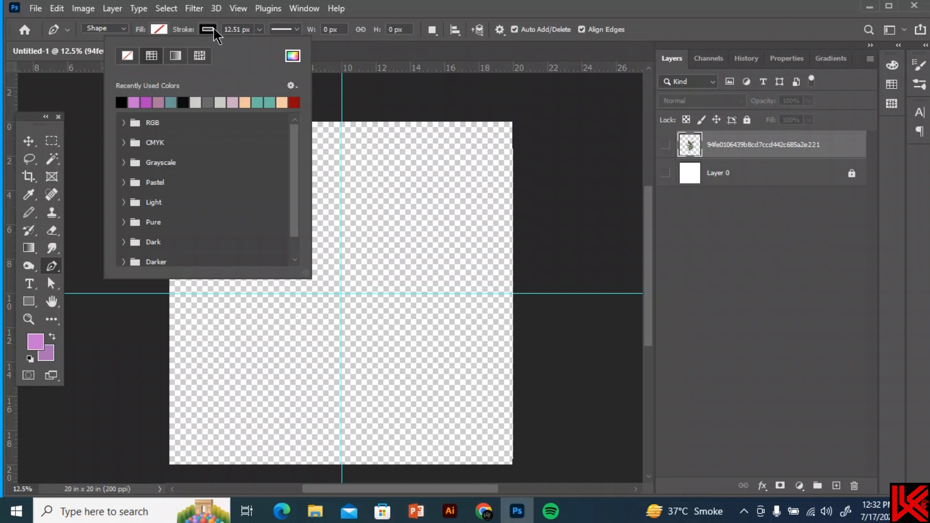
pyautogui.click(209, 32)
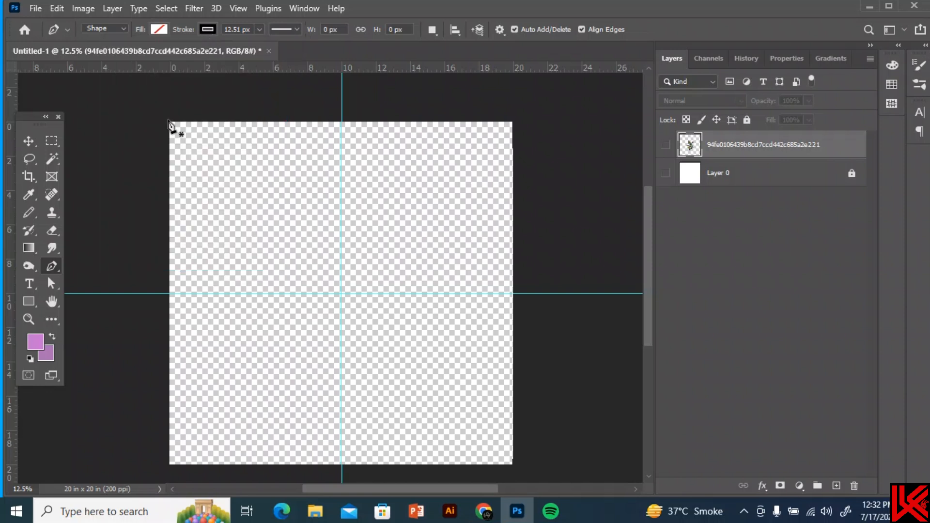
# Step: Draw two diagonal lines across the canvas from corner to corner with a 28.83 px stroke
pyautogui.click(170, 122)
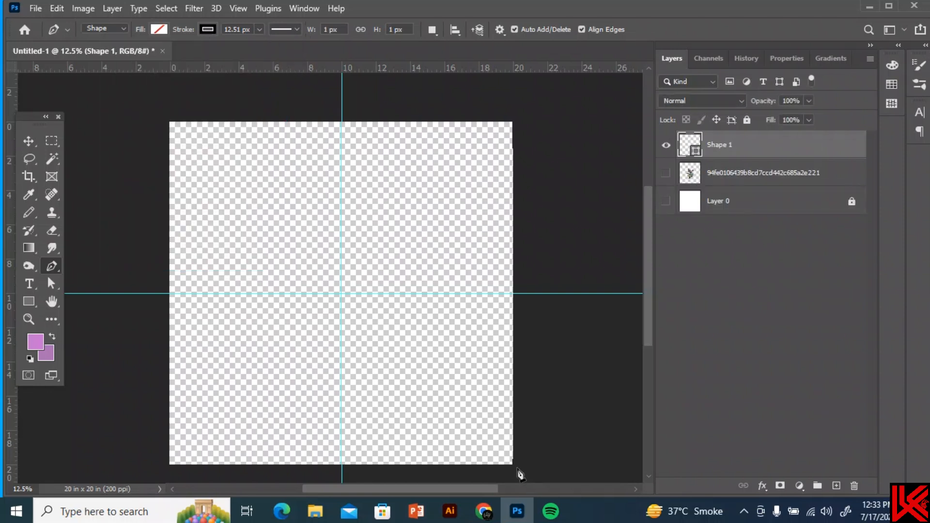
pyautogui.click(514, 465)
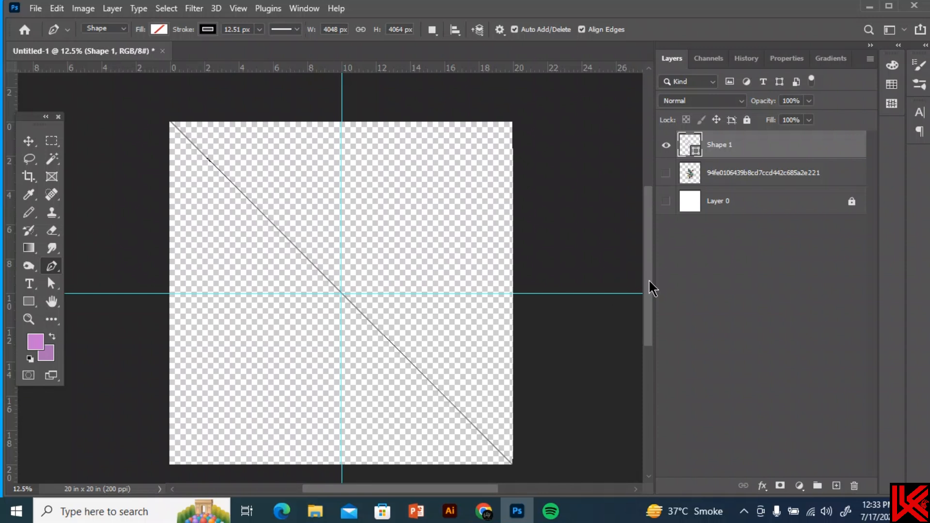
pyautogui.moveTo(260, 30)
pyautogui.mouseDown()
pyautogui.moveTo(274, 51)
pyautogui.moveTo(266, 47)
pyautogui.mouseUp()
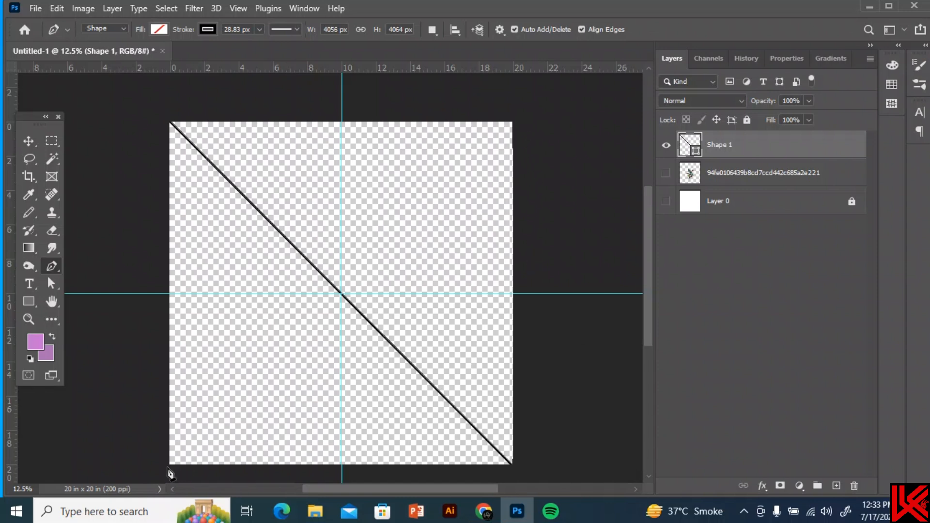
pyautogui.click(169, 466)
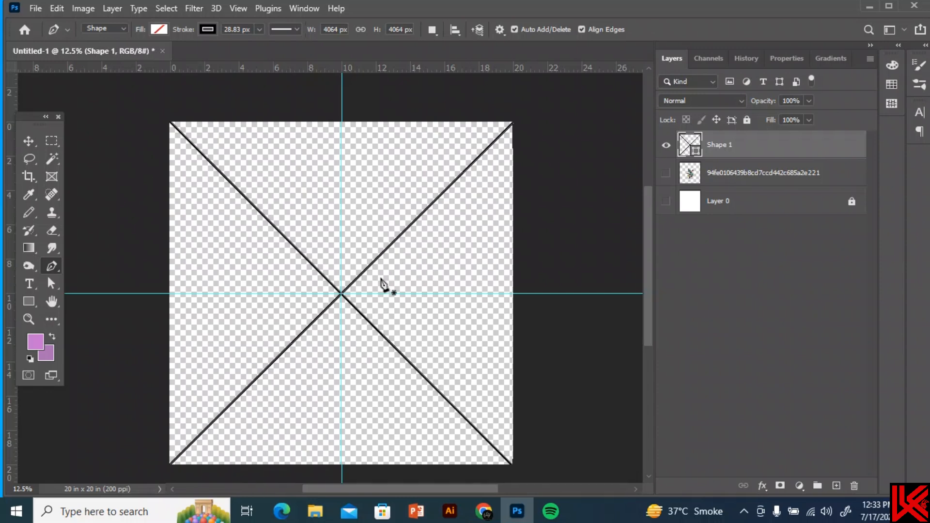
# Step: Lock the diagonal lines' shape layer and make the flower layer visible again
pyautogui.click(29, 141)
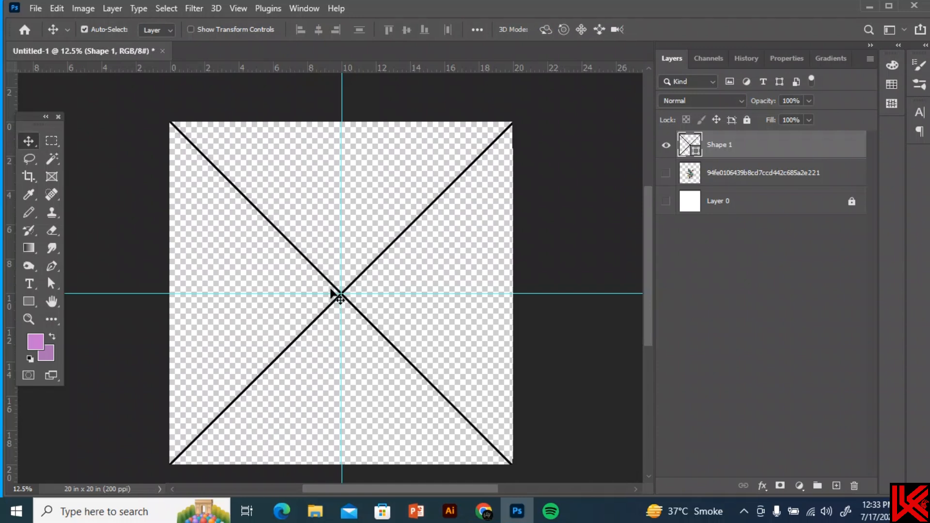
pyautogui.click(746, 120)
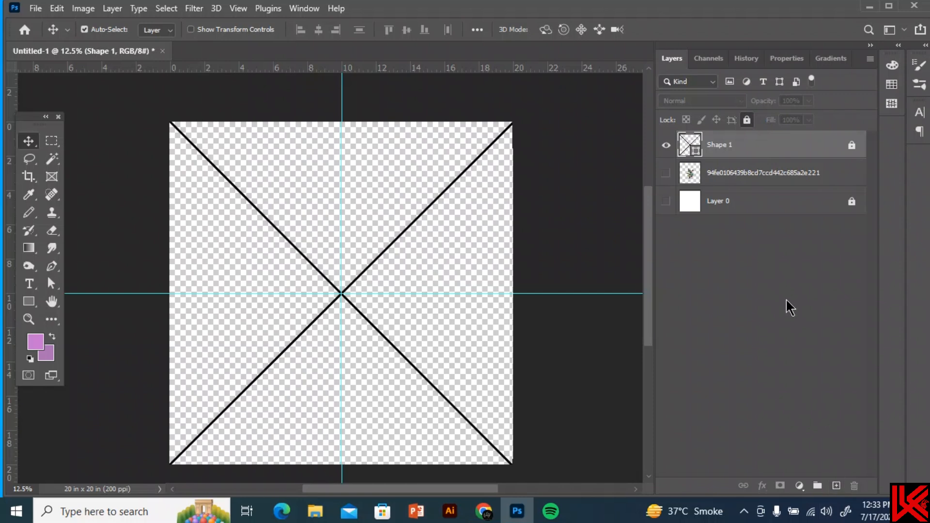
pyautogui.click(748, 174)
pyautogui.click(666, 173)
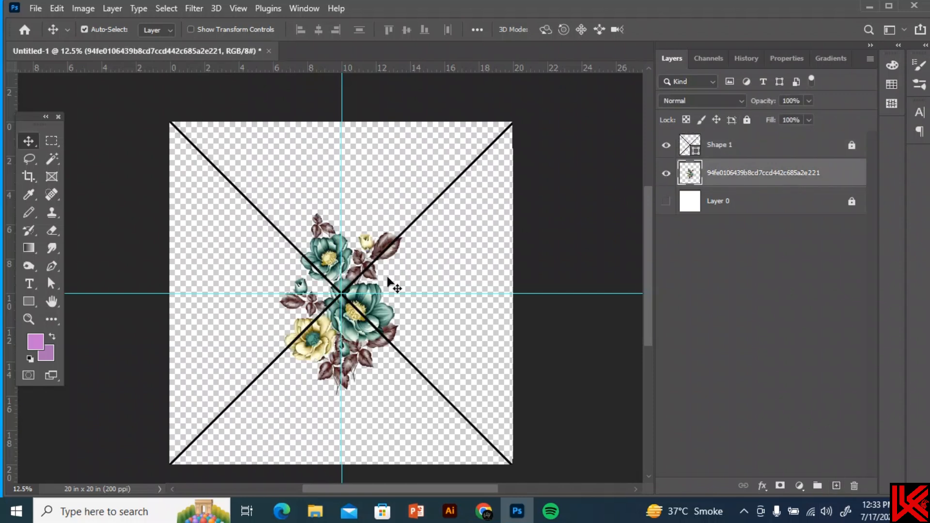
# Step: Place the flower layer above the diagonal lines layer and shift the motif slightly right of and below the canvas centre
pyautogui.moveTo(367, 308); pyautogui.dragTo(385, 305)
pyautogui.moveTo(723, 170); pyautogui.dragTo(717, 140)
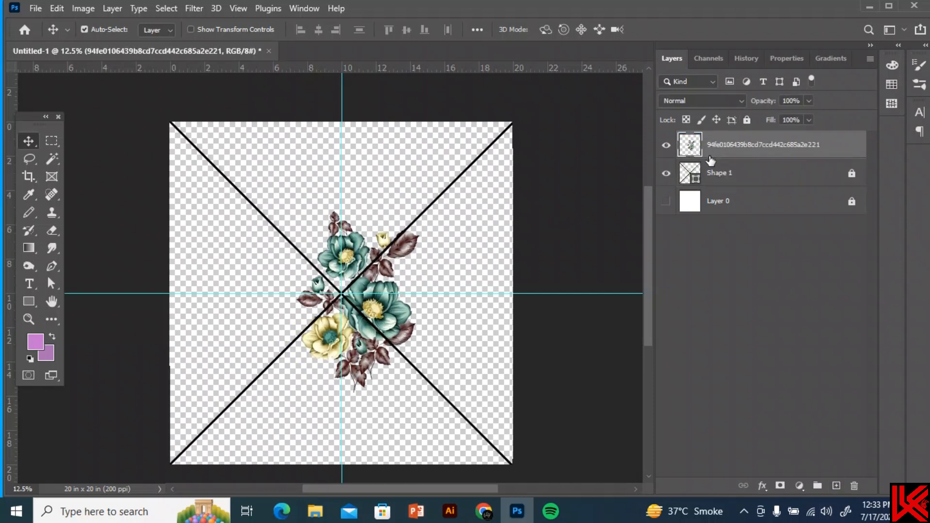
pyautogui.moveTo(407, 323)
pyautogui.mouseDown()
pyautogui.moveTo(402, 247)
pyautogui.moveTo(402, 305)
pyautogui.moveTo(421, 334)
pyautogui.mouseUp()
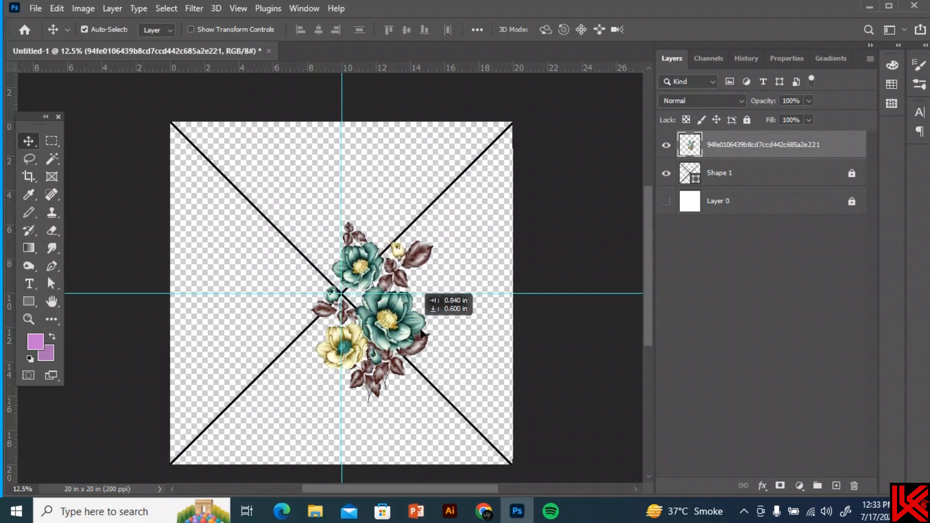
# Step: Scale the flower motif to 83.66% and position it in the right-hand triangle formed by the diagonals
pyautogui.hotkey('ctrl', 't')
pyautogui.moveTo(450, 228); pyautogui.dragTo(421, 274)
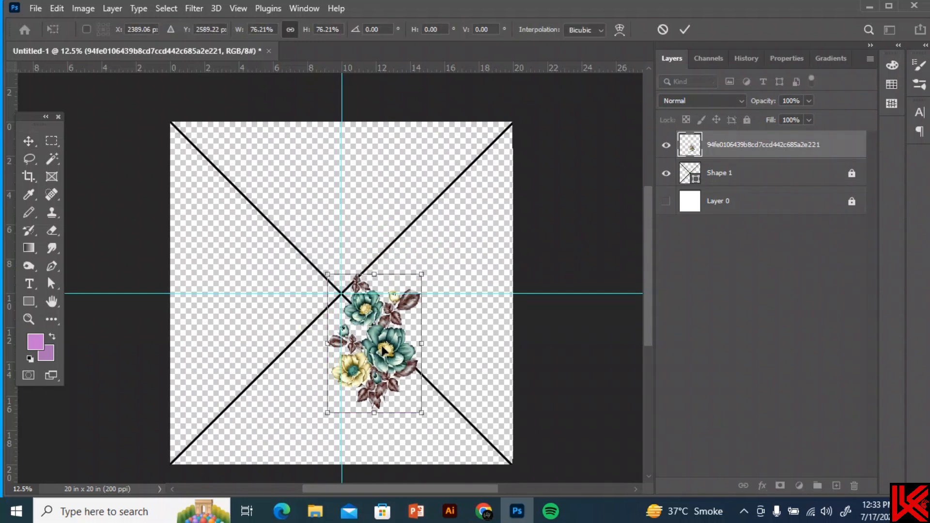
pyautogui.moveTo(383, 350); pyautogui.dragTo(415, 300)
pyautogui.moveTo(455, 223); pyautogui.dragTo(464, 210)
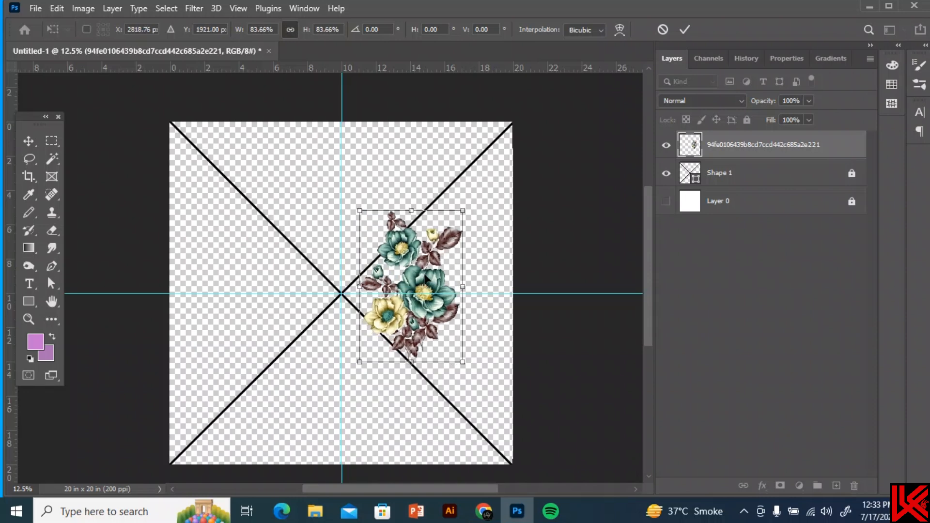
pyautogui.moveTo(426, 280); pyautogui.dragTo(415, 274)
pyautogui.press('Return')
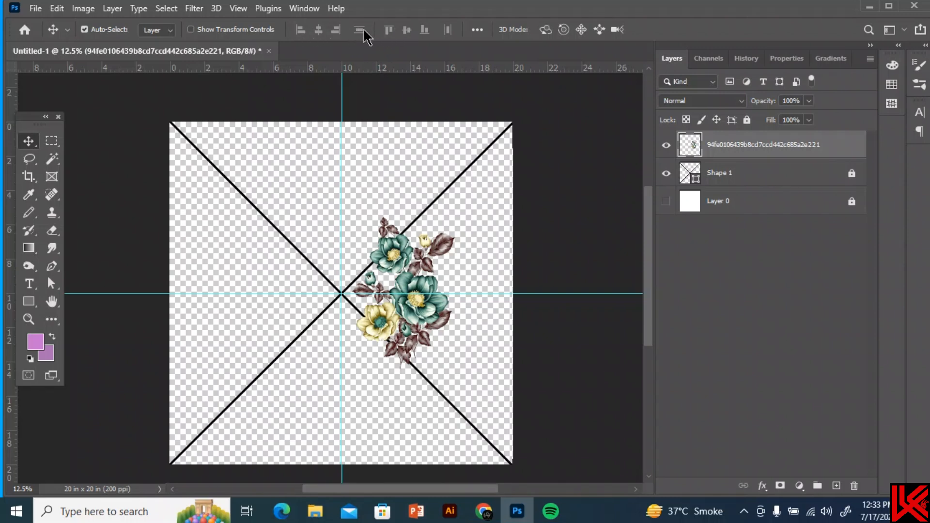
# Step: Centre the flower motif horizontally on the whole canvas
pyautogui.hotkey('ctrl', 'a')
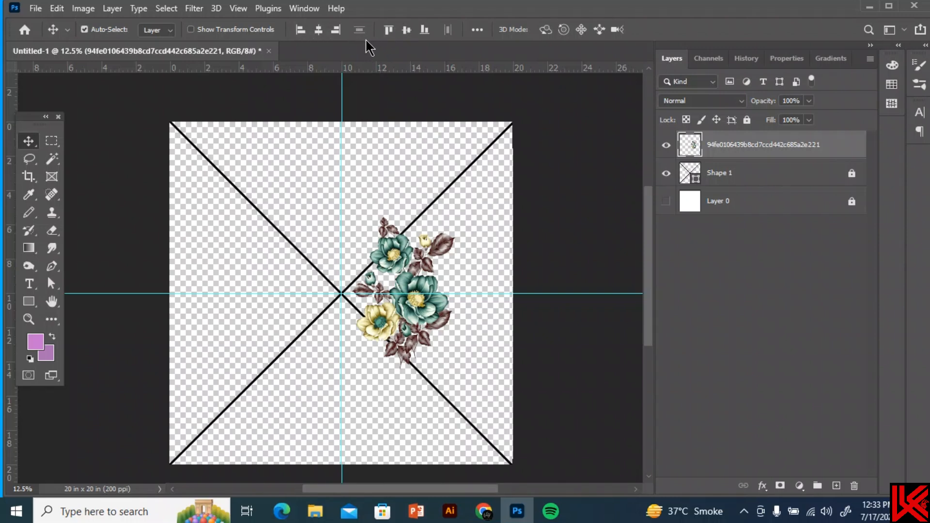
pyautogui.click(318, 31)
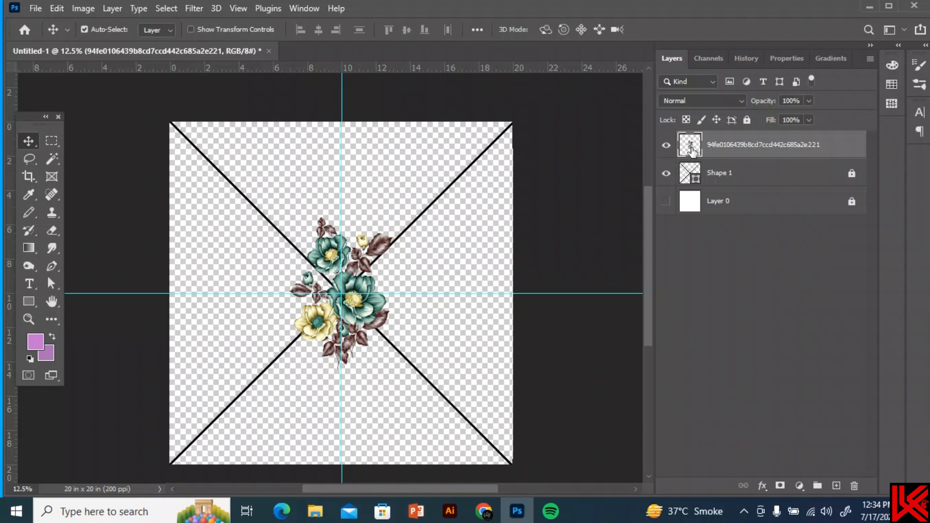
# Step: Duplicate the flower layer as a backup and hide the original beneath the copy
pyautogui.moveTo(711, 151)
pyautogui.mouseDown()
pyautogui.moveTo(699, 170)
pyautogui.moveTo(701, 157)
pyautogui.mouseUp()
pyautogui.hotkey('ctrl', 'j')
pyautogui.click(718, 173)
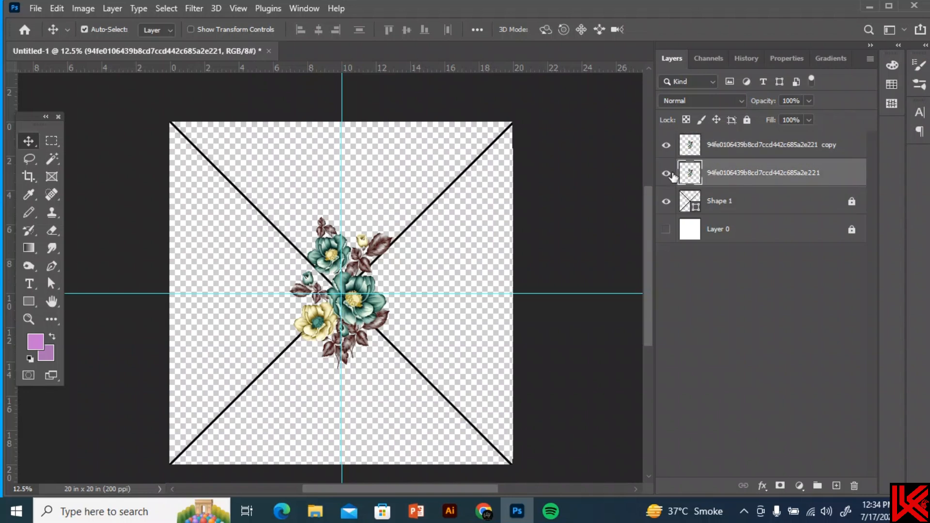
pyautogui.click(667, 175)
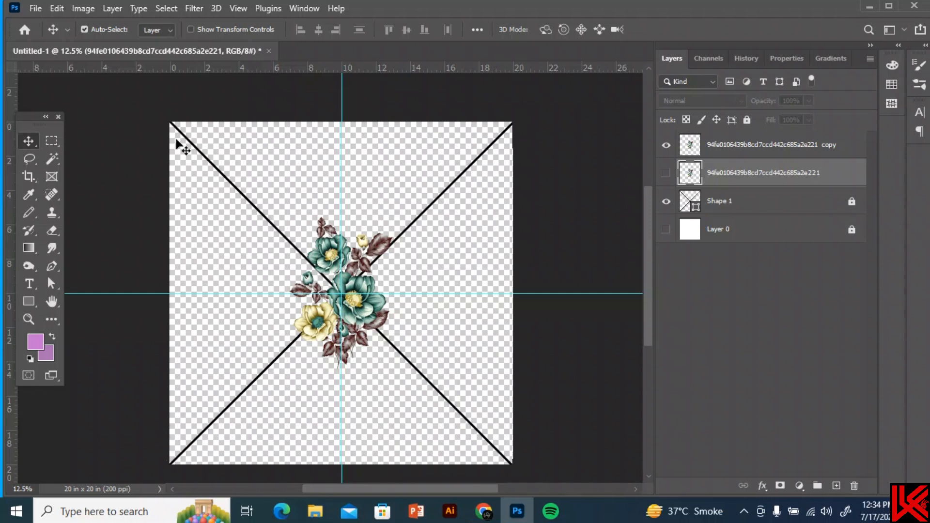
# Step: Marquee-select the motif's upper-right quarter up to both guides, with the copy of the flower layer active for moving
pyautogui.click(52, 141)
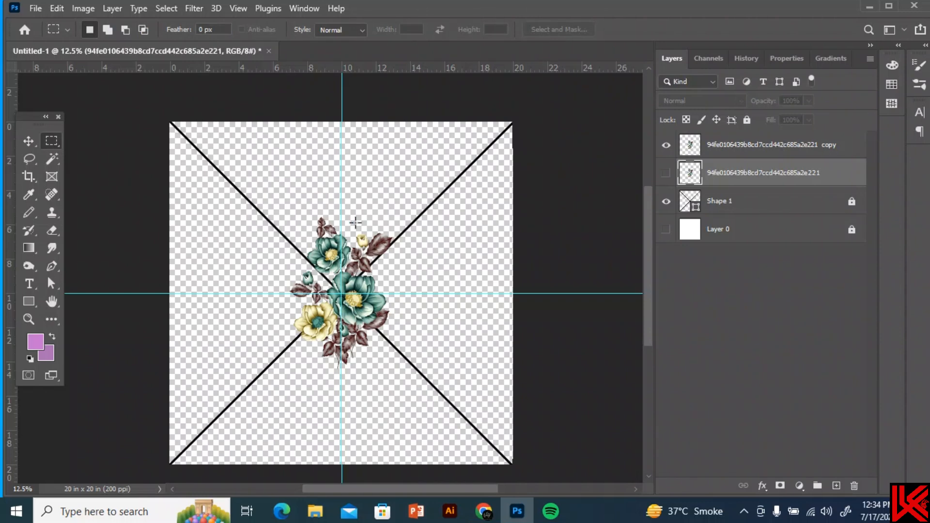
pyautogui.moveTo(342, 204); pyautogui.dragTo(431, 294)
pyautogui.moveTo(378, 268)
pyautogui.mouseDown()
pyautogui.moveTo(403, 237)
pyautogui.moveTo(376, 253)
pyautogui.mouseUp()
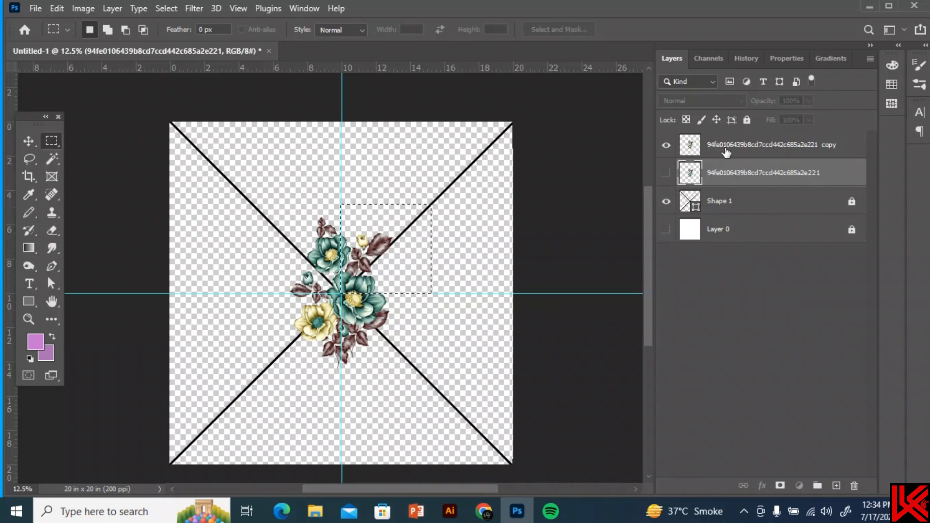
pyautogui.click(726, 153)
pyautogui.moveTo(374, 249)
pyautogui.mouseDown()
pyautogui.moveTo(398, 221)
pyautogui.moveTo(378, 252)
pyautogui.mouseUp()
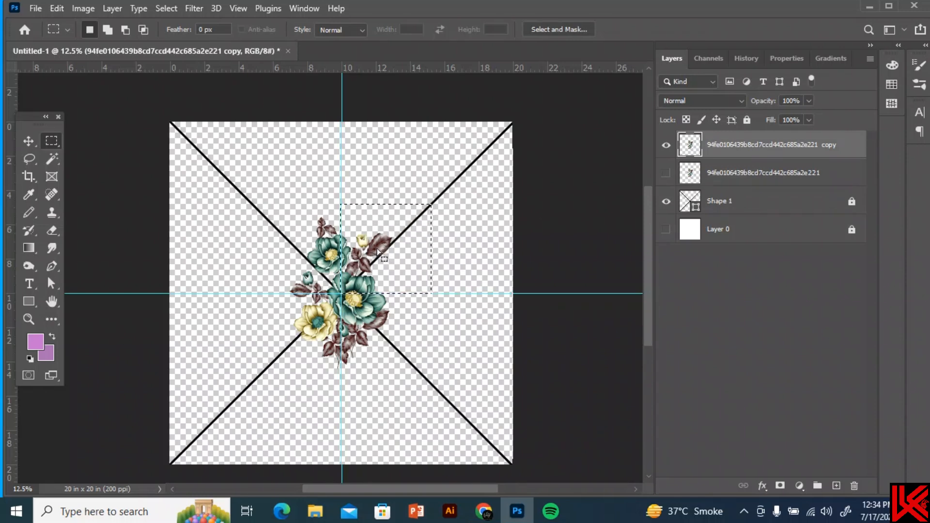
pyautogui.press('v')
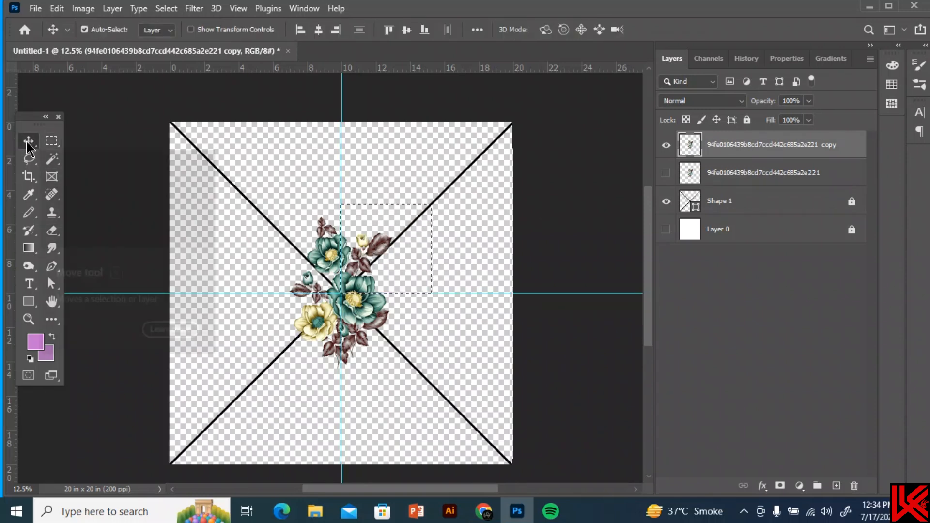
# Step: Try moving the selected upper-right quarter diagonally away from the motif and clear the selection
pyautogui.moveTo(378, 252); pyautogui.dragTo(414, 210)
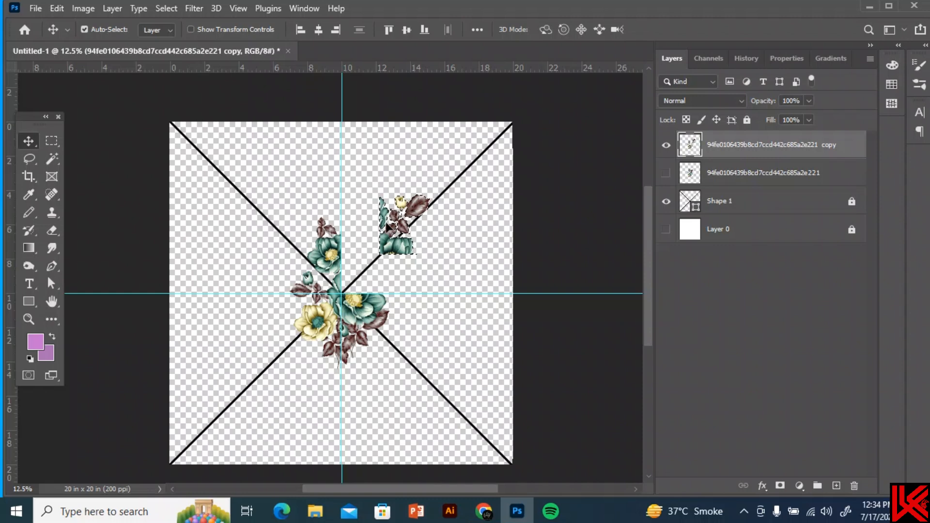
pyautogui.press('ctrl')
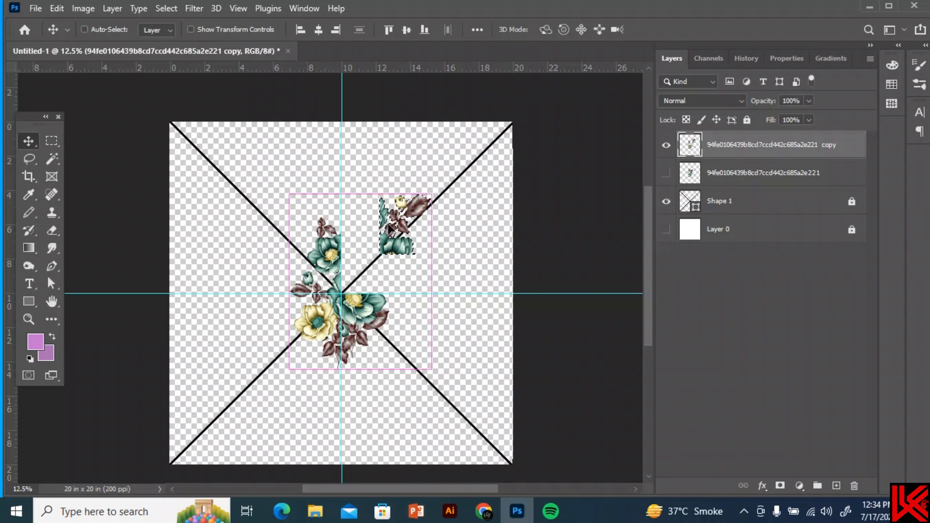
pyautogui.hotkey('ctrl', 'd')
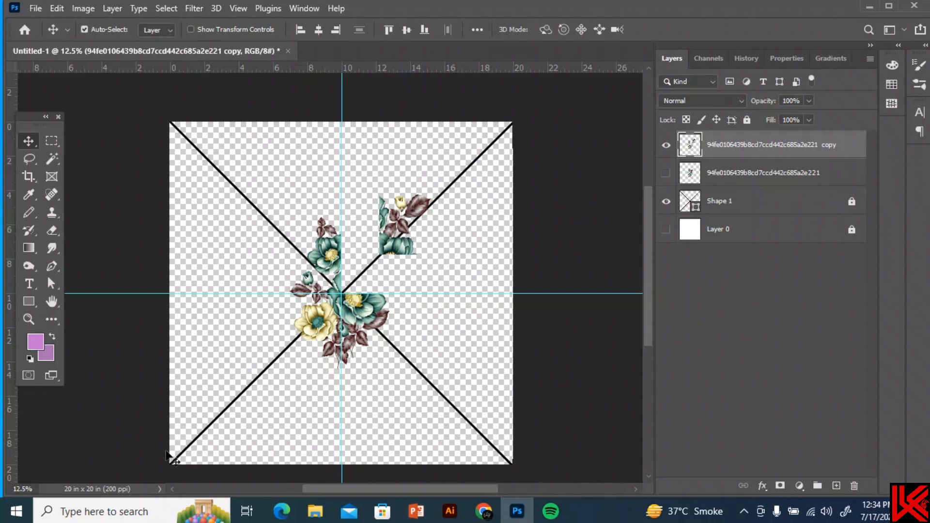
# Step: Try aligning the copied flower layer to the canvas's left edge and undo the alignment
pyautogui.click(300, 30)
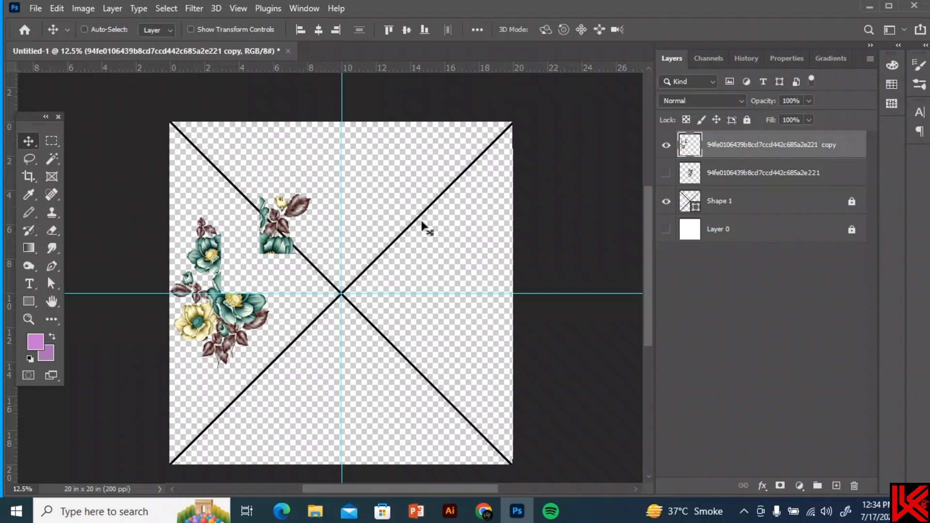
pyautogui.hotkey('ctrl', 'z')
pyautogui.moveTo(391, 249); pyautogui.dragTo(334, 244)
pyautogui.moveTo(309, 217); pyautogui.dragTo(371, 249)
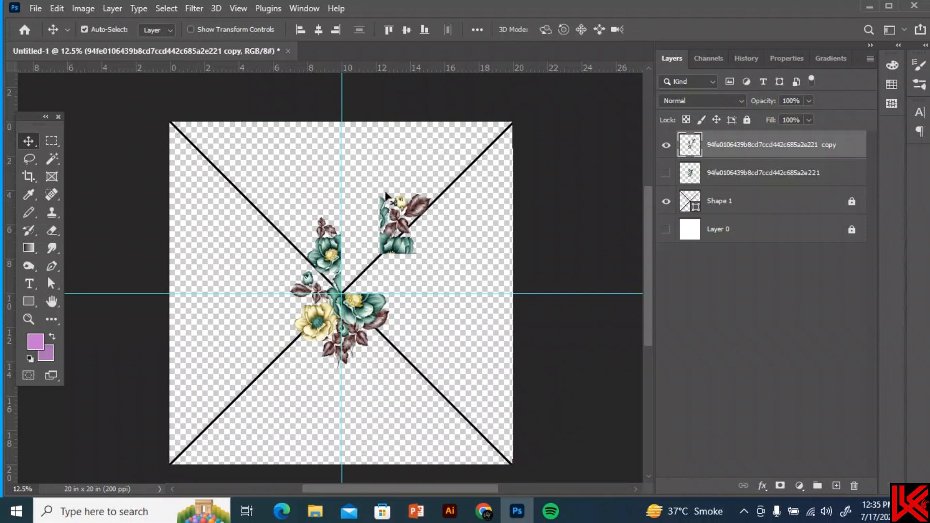
# Step: Try to lasso the detached upper-right piece, copy it to a new layer and move it
pyautogui.click(29, 159)
pyautogui.moveTo(379, 266)
pyautogui.mouseDown()
pyautogui.moveTo(377, 180)
pyautogui.moveTo(439, 193)
pyautogui.moveTo(436, 272)
pyautogui.moveTo(387, 282)
pyautogui.mouseUp()
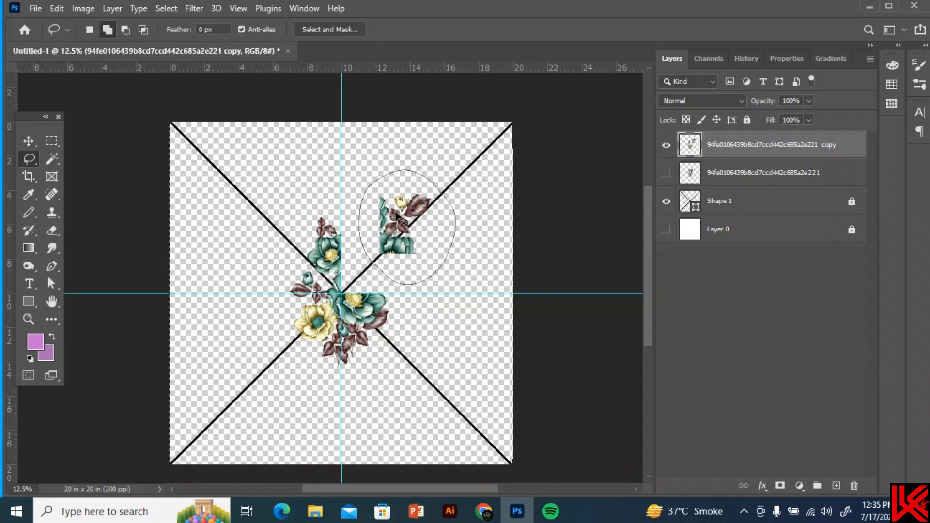
pyautogui.hotkey('ctrl', 'j')
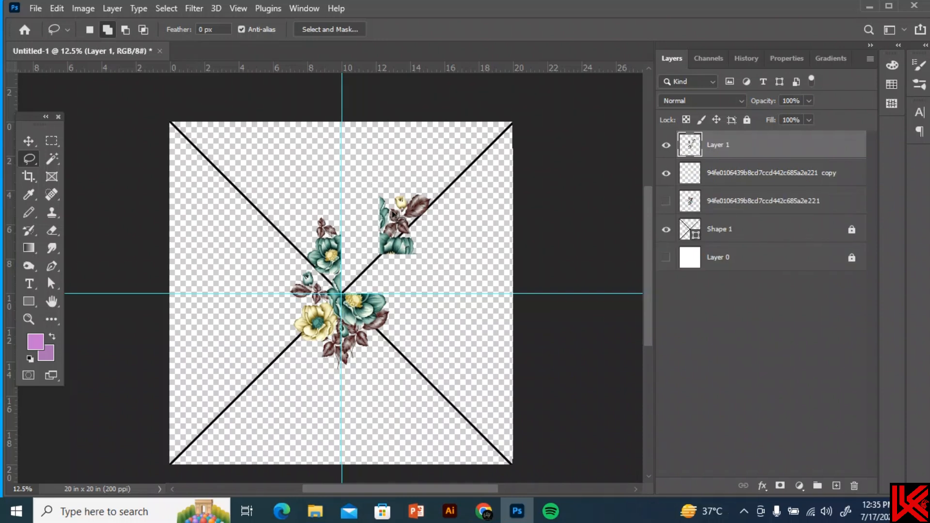
pyautogui.hotkey('ctrl', 'z')
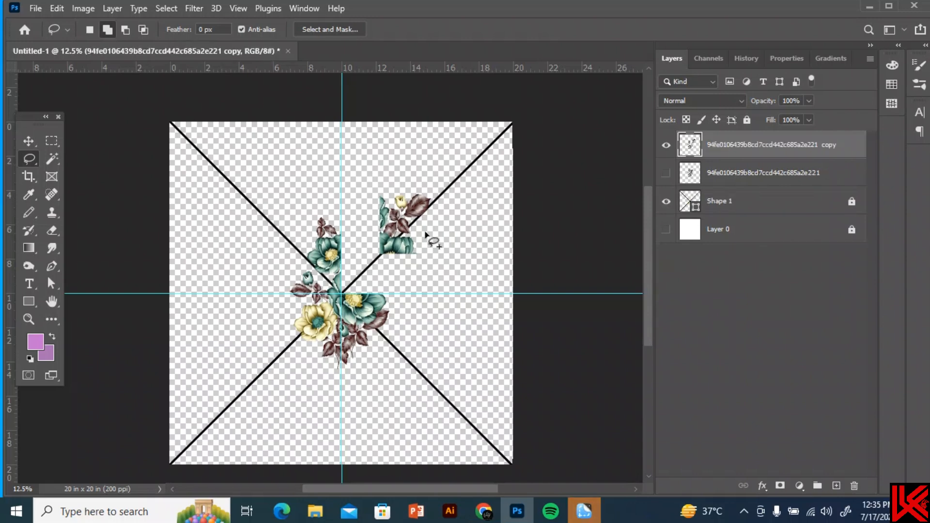
pyautogui.moveTo(376, 254)
pyautogui.mouseDown()
pyautogui.moveTo(448, 244)
pyautogui.moveTo(373, 272)
pyautogui.mouseUp()
pyautogui.hotkey('ctrl', 'j')
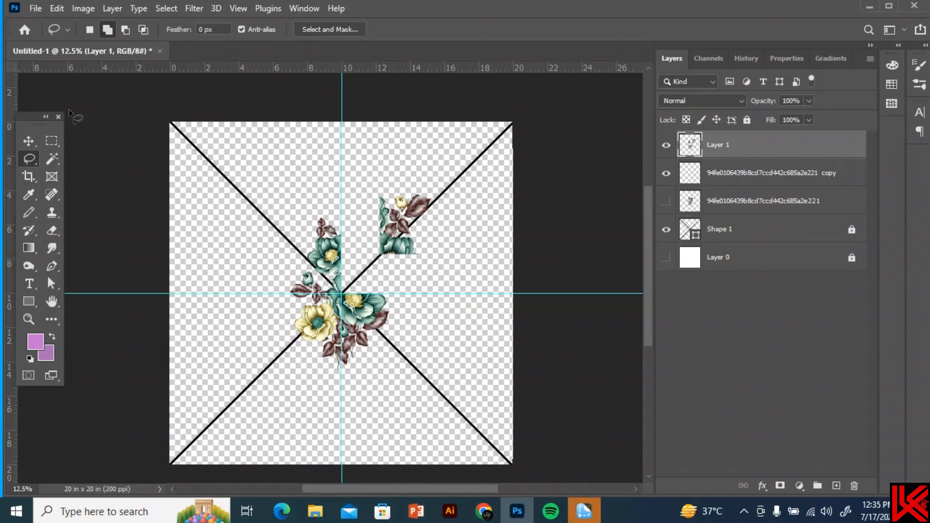
pyautogui.click(29, 141)
pyautogui.moveTo(413, 245); pyautogui.dragTo(442, 257)
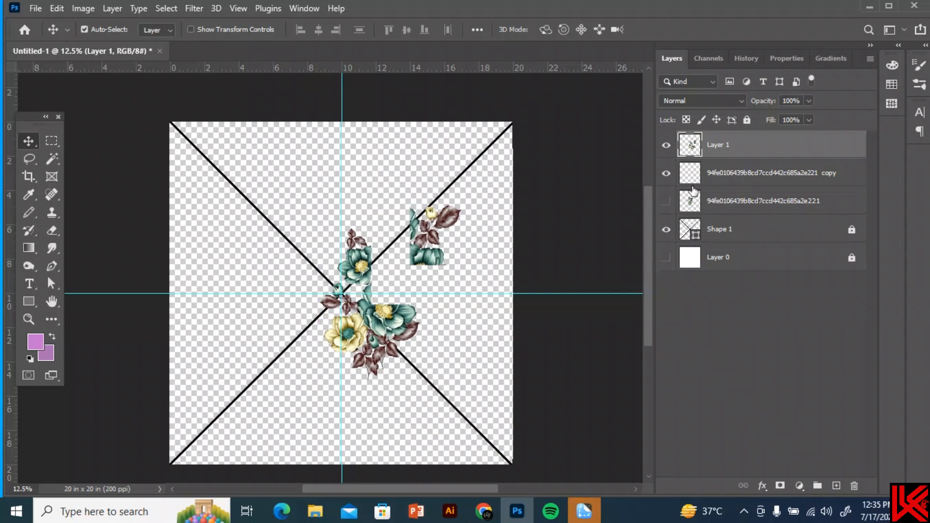
# Step: Undo the edits back to the marquee selection around the intact motif's upper-right quarter
pyautogui.hotkey('ctrl', 'z')
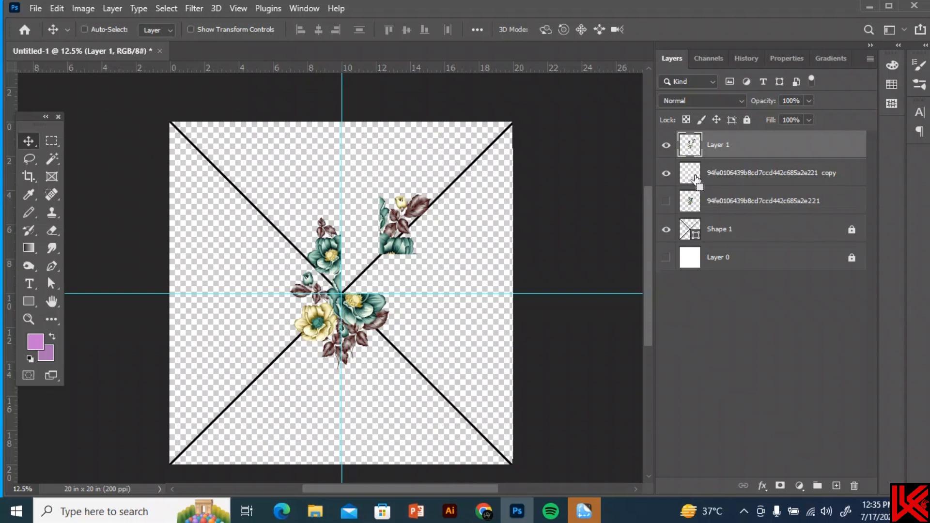
pyautogui.hotkey('ctrl', 'z')
pyautogui.hotkey('ctrl', 'z')
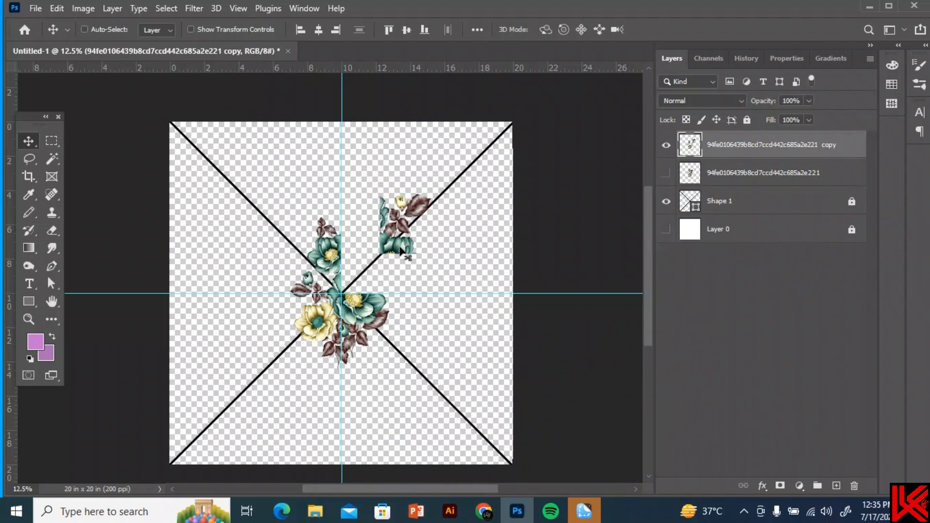
pyautogui.hotkey('ctrl', 'z')
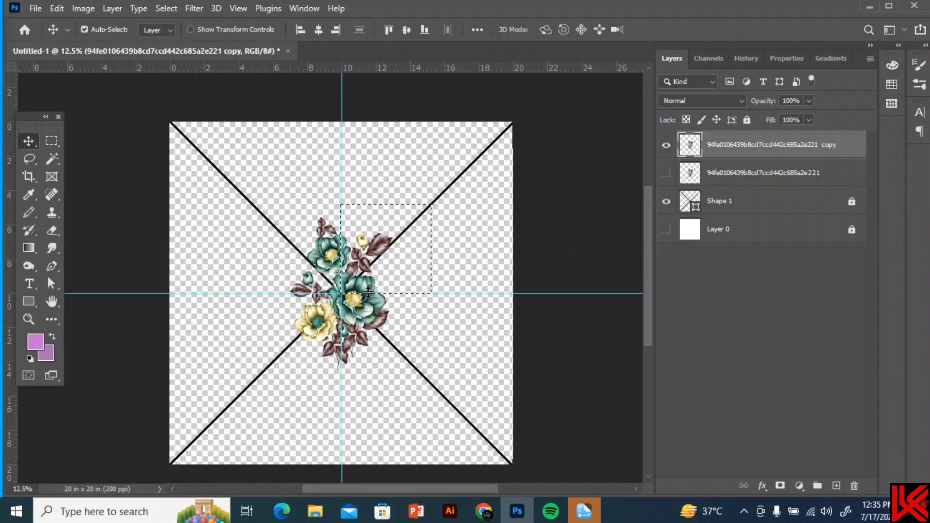
# Step: Detach the selected upper-right quarter onto its own layer and align it to the canvas's bottom-left corner
pyautogui.moveTo(369, 291); pyautogui.dragTo(415, 243)
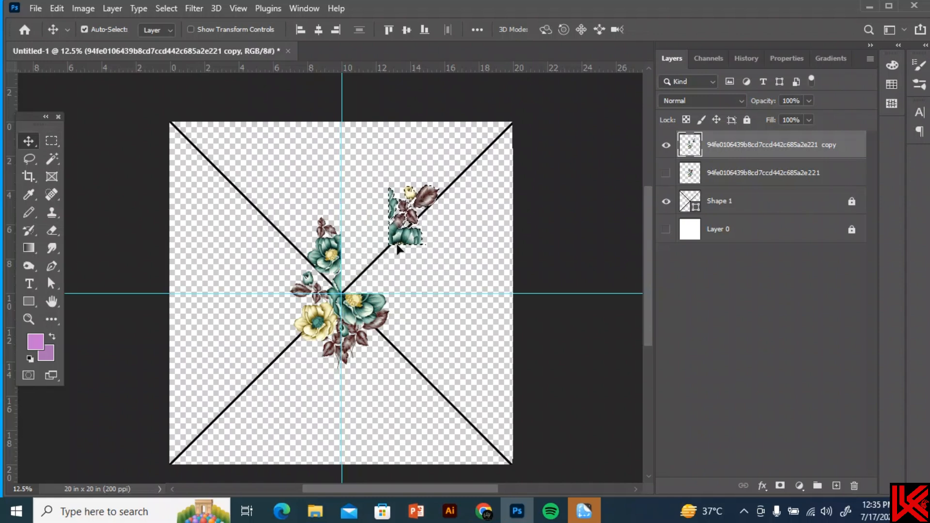
pyautogui.hotkey('ctrl', 'j')
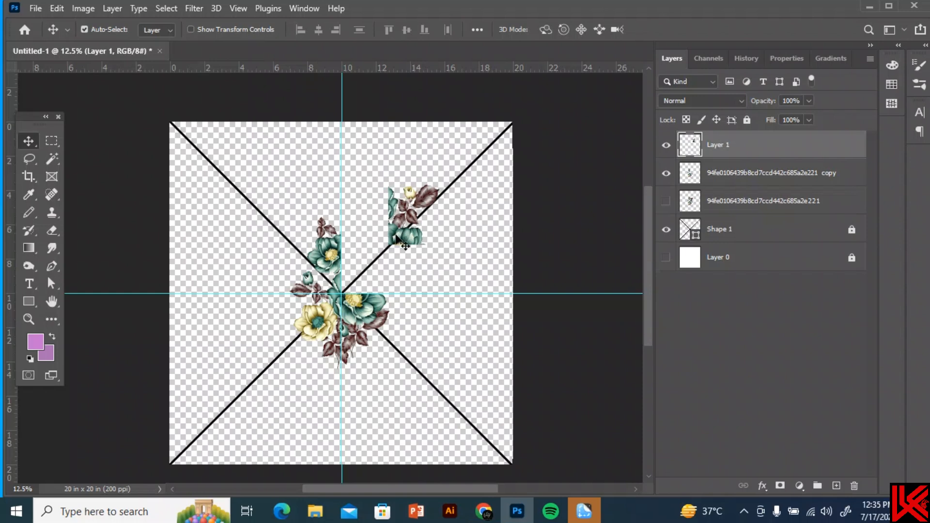
pyautogui.moveTo(396, 237); pyautogui.dragTo(403, 219)
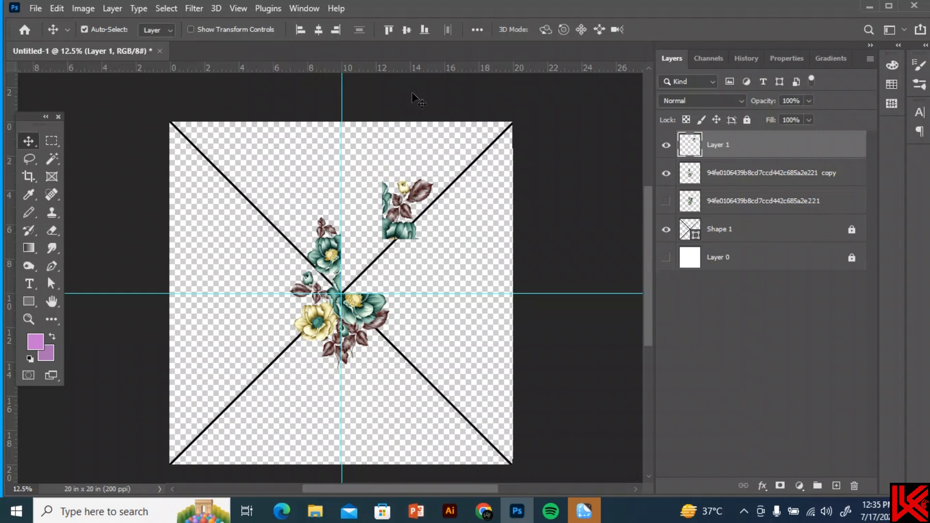
pyautogui.click(300, 31)
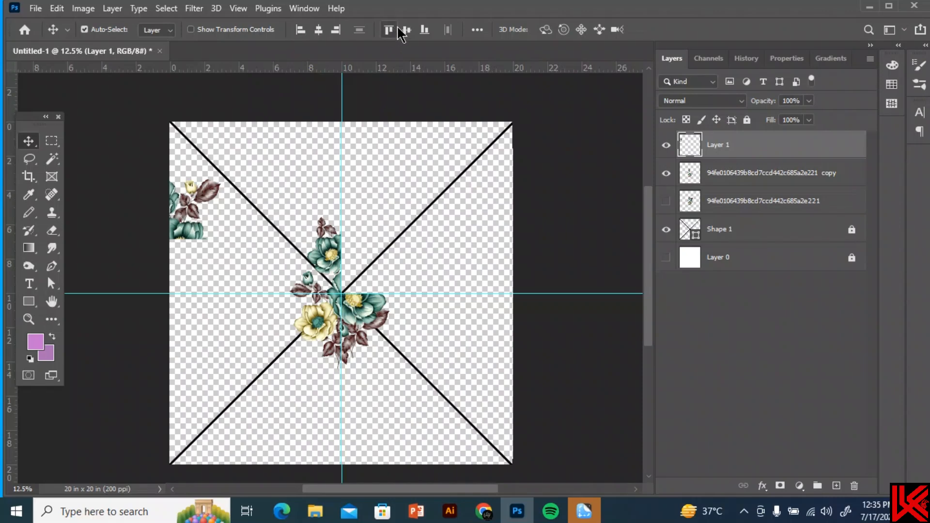
pyautogui.click(425, 30)
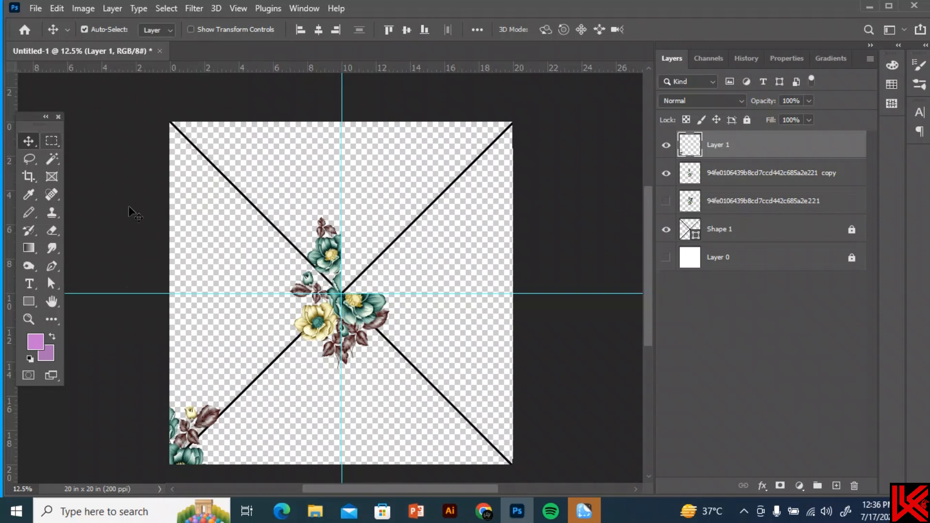
# Step: Marquee-select the motif's upper-left quarter on the flower copy layer and detach it onto its own layer
pyautogui.click(51, 141)
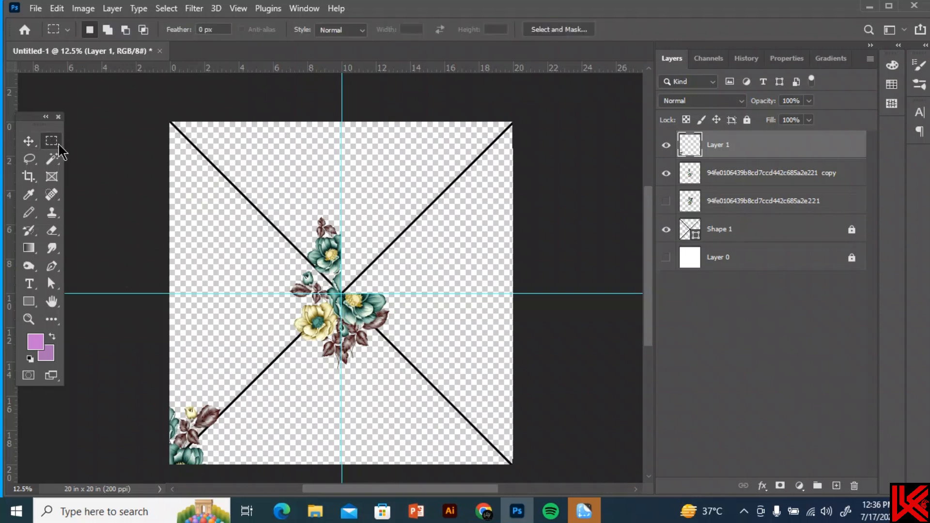
pyautogui.moveTo(257, 192); pyautogui.dragTo(342, 293)
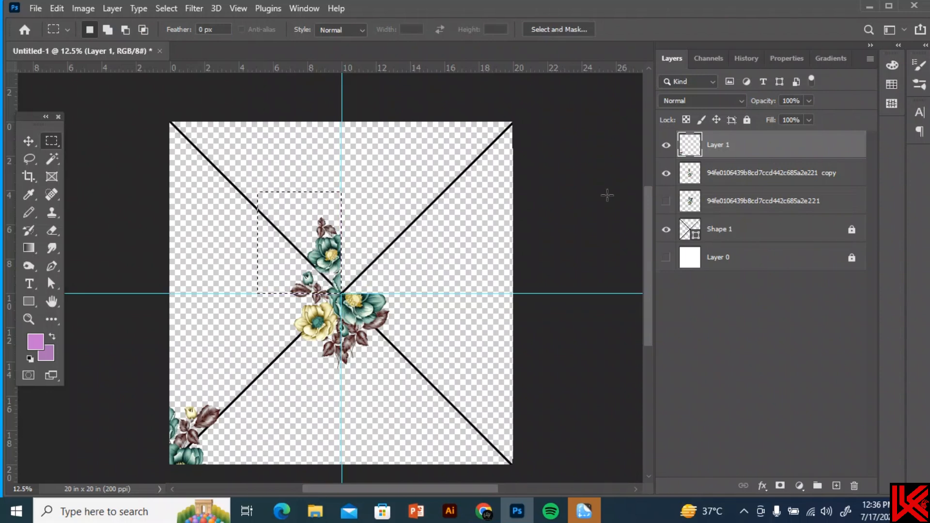
pyautogui.click(719, 177)
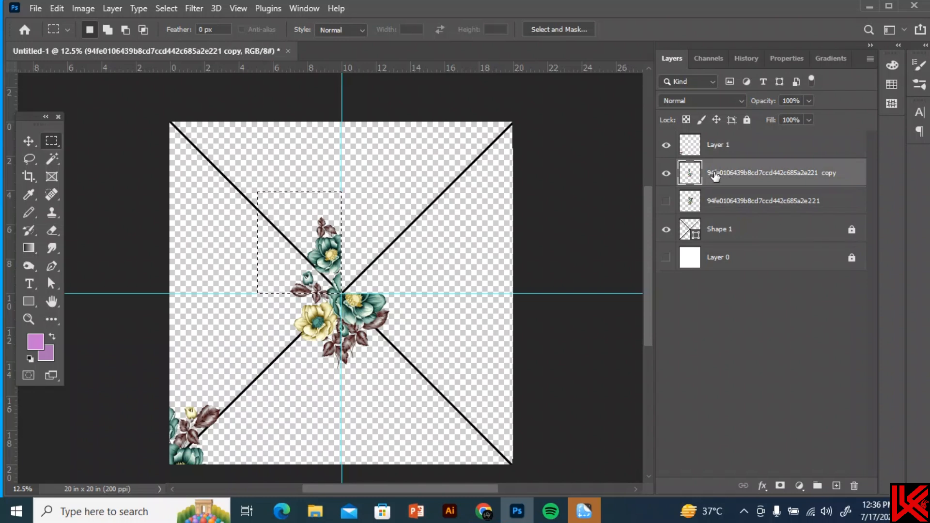
pyautogui.click(29, 141)
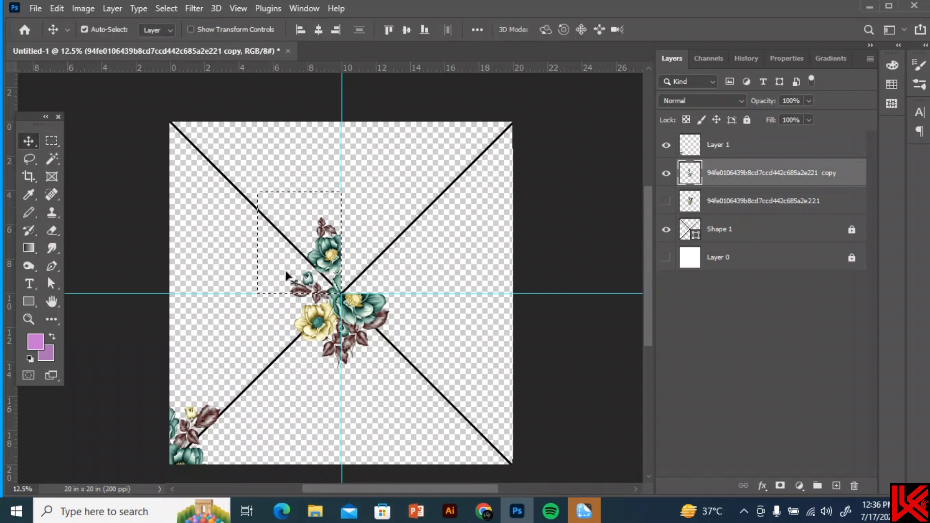
pyautogui.moveTo(318, 257)
pyautogui.mouseDown()
pyautogui.moveTo(306, 228)
pyautogui.moveTo(313, 248)
pyautogui.mouseUp()
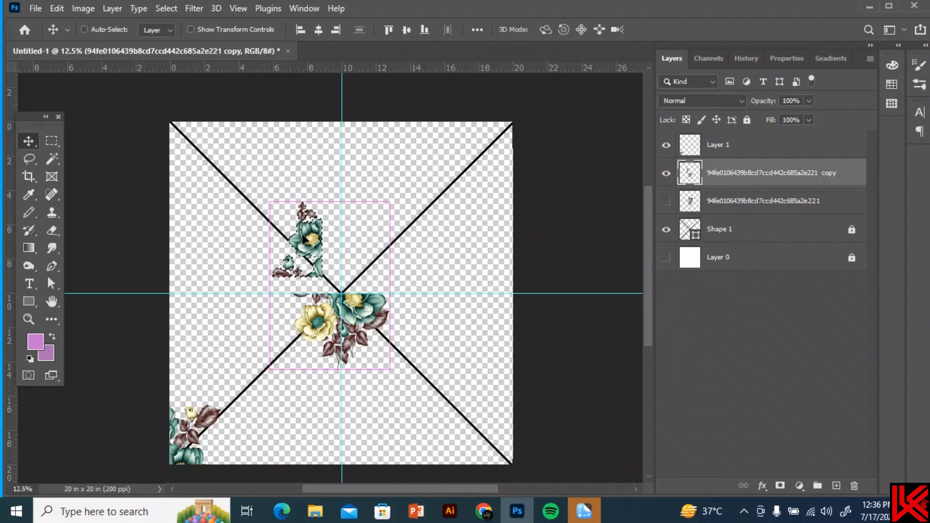
pyautogui.hotkey('ctrl', 'j')
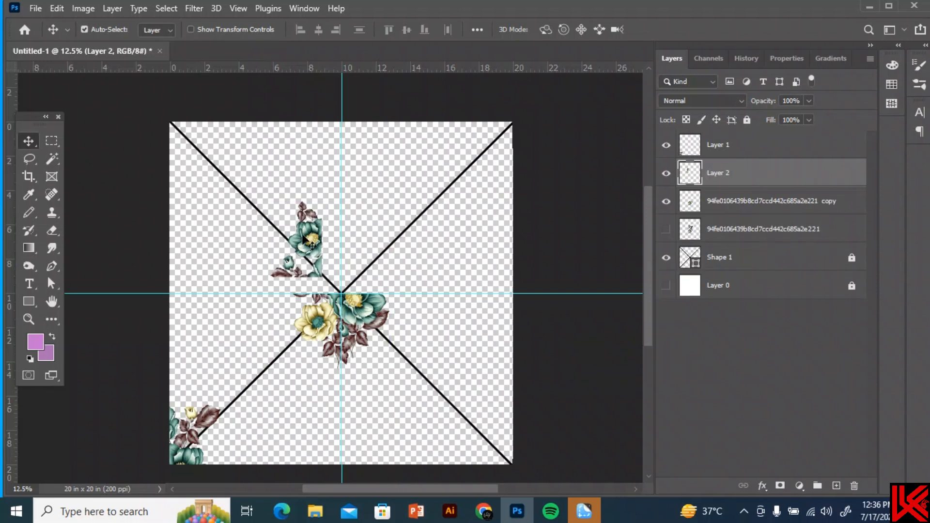
# Step: Align the detached upper-left quarter's layer to the canvas's bottom-right corner
pyautogui.click(666, 175)
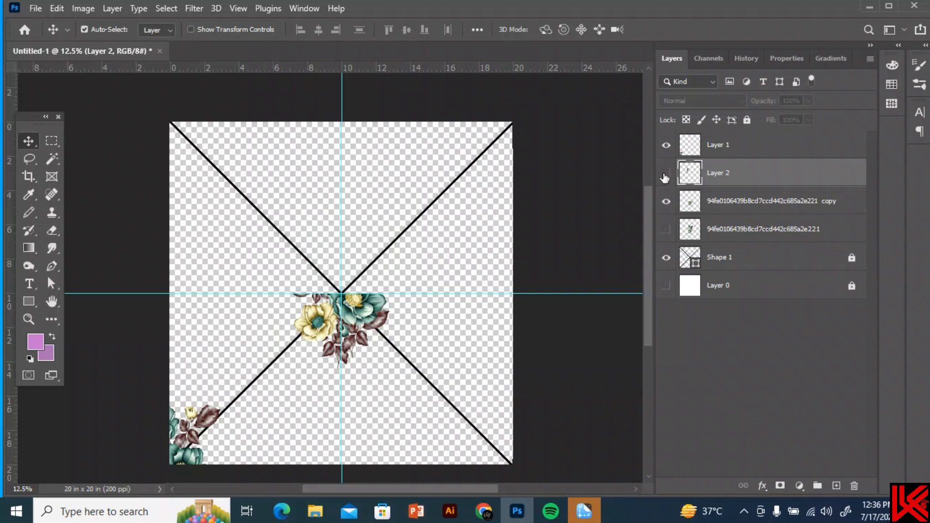
pyautogui.click(667, 174)
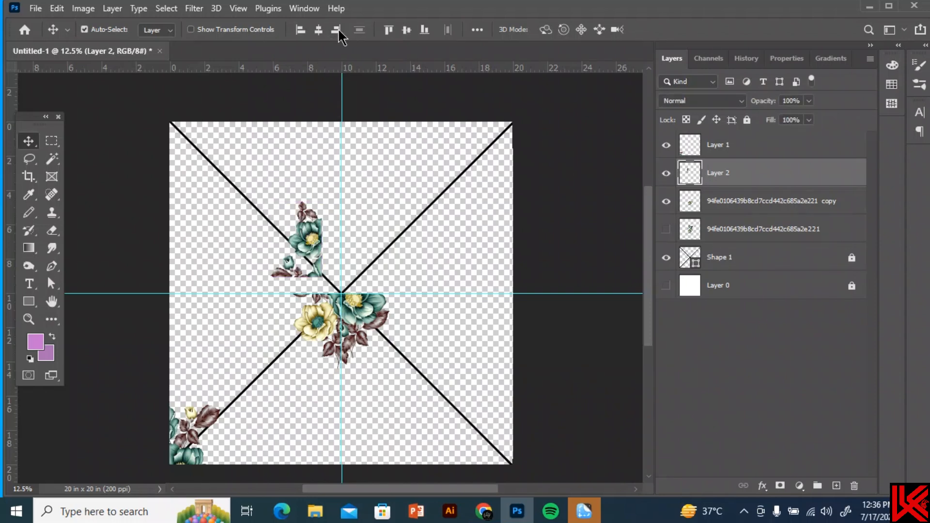
pyautogui.click(336, 30)
pyautogui.click(425, 30)
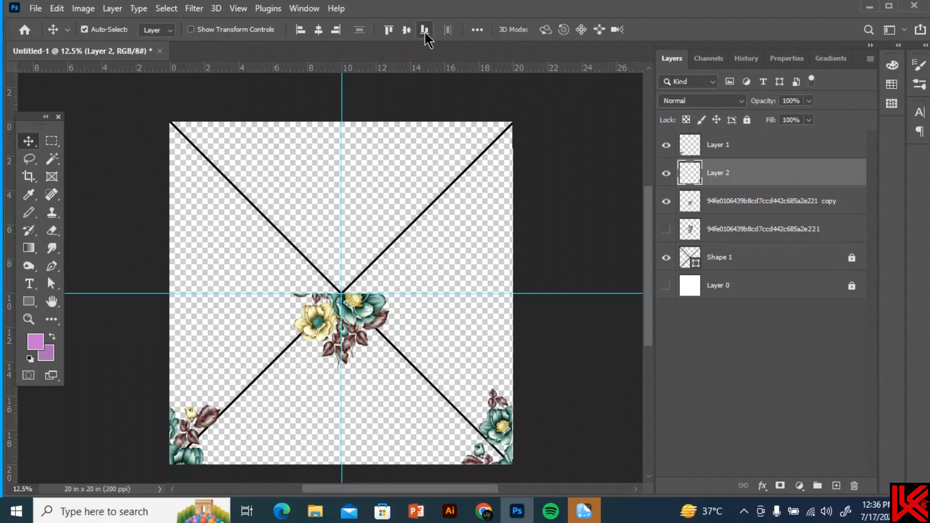
pyautogui.click(584, 512)
pyautogui.click(584, 513)
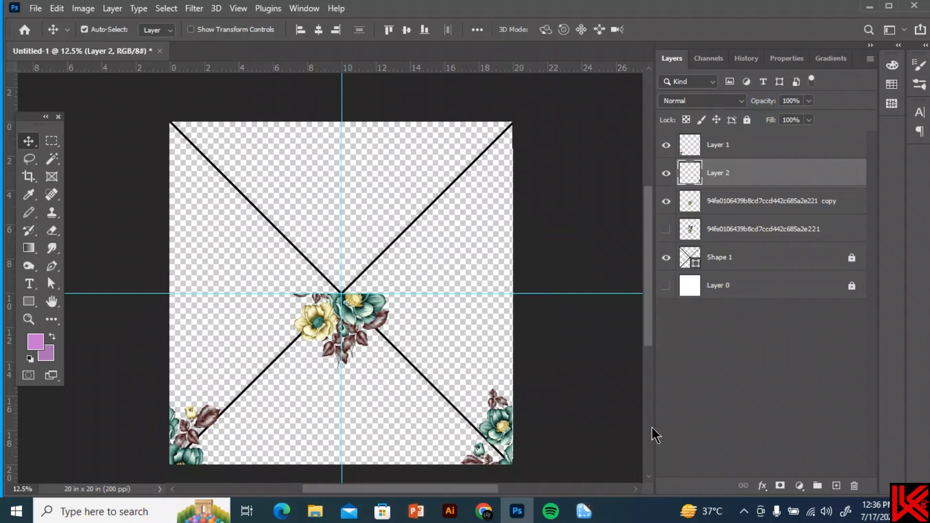
pyautogui.click(668, 377)
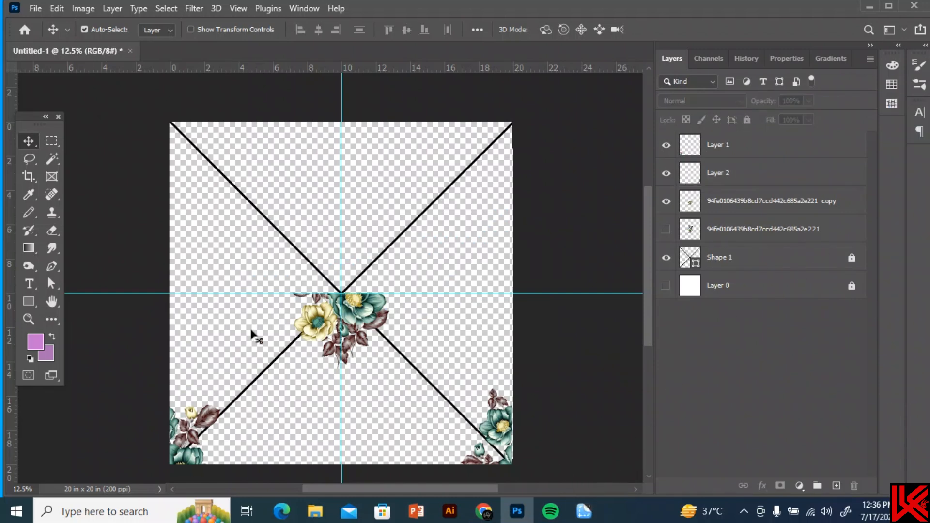
# Step: Marquee-select the motif's lower-right quarter on the flower copy layer and detach it onto its own layer
pyautogui.click(362, 324)
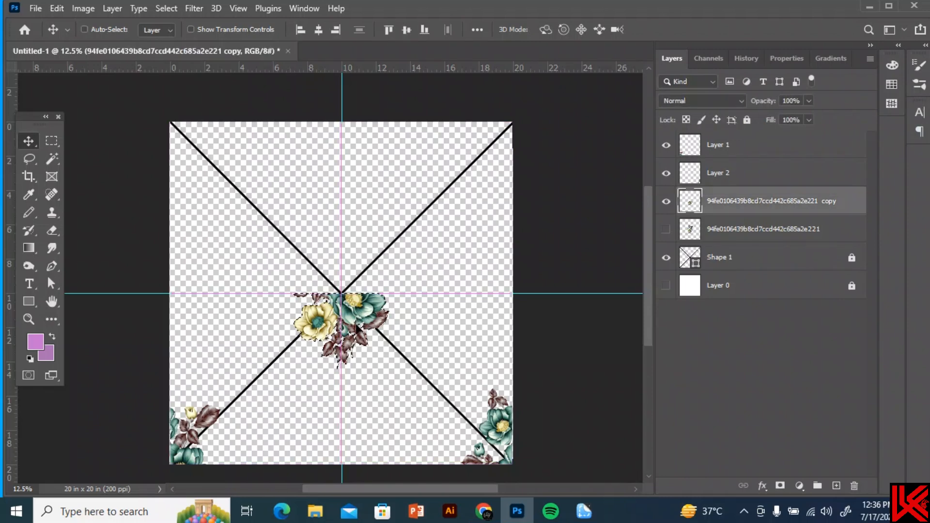
pyautogui.hotkey('ctrl', 'd')
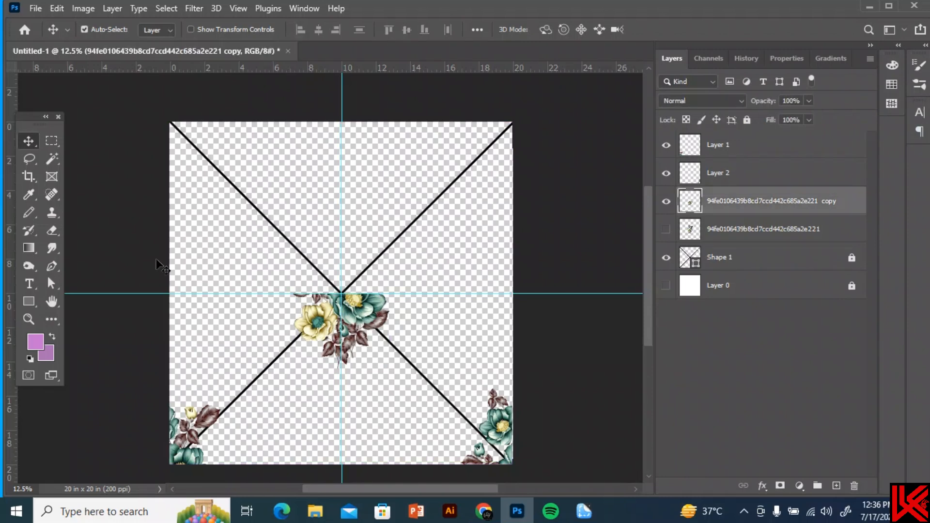
pyautogui.click(51, 142)
pyautogui.moveTo(405, 365); pyautogui.dragTo(342, 293)
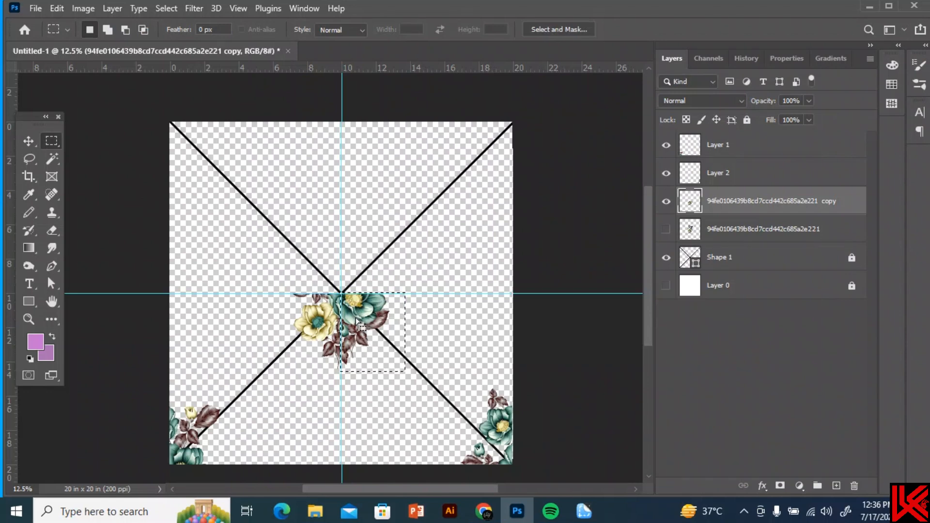
pyautogui.moveTo(358, 321); pyautogui.dragTo(399, 306)
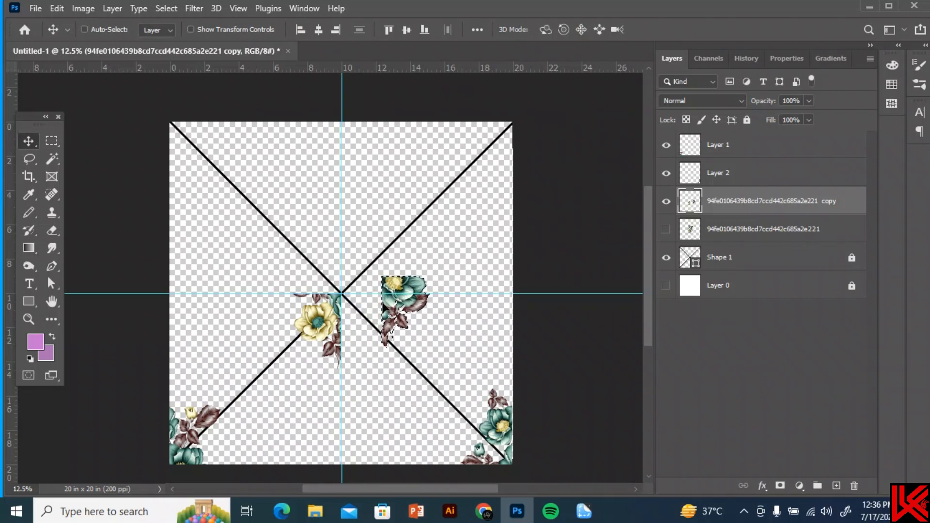
pyautogui.hotkey('ctrl', 'j')
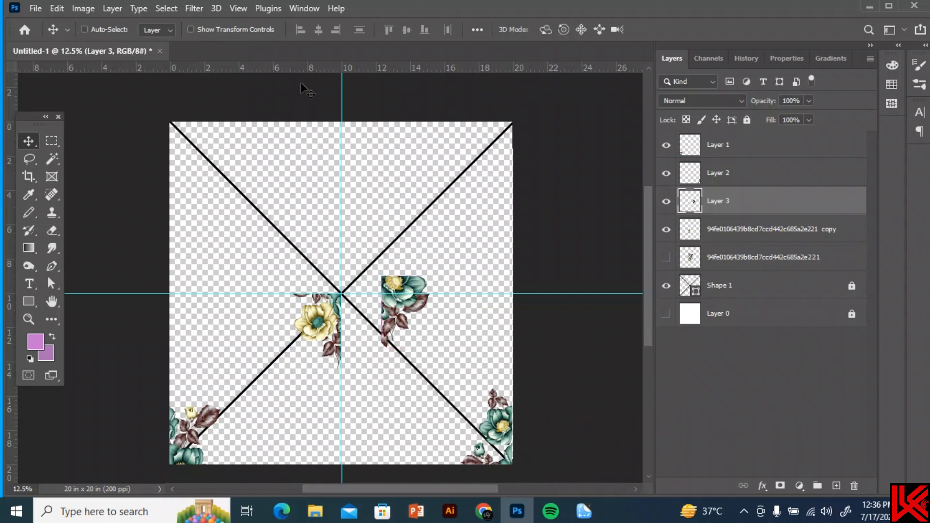
# Step: Align the detached lower-right quarter to the canvas's top-left corner and the remaining lower-left quarter to its top-right corner
pyautogui.click(390, 32)
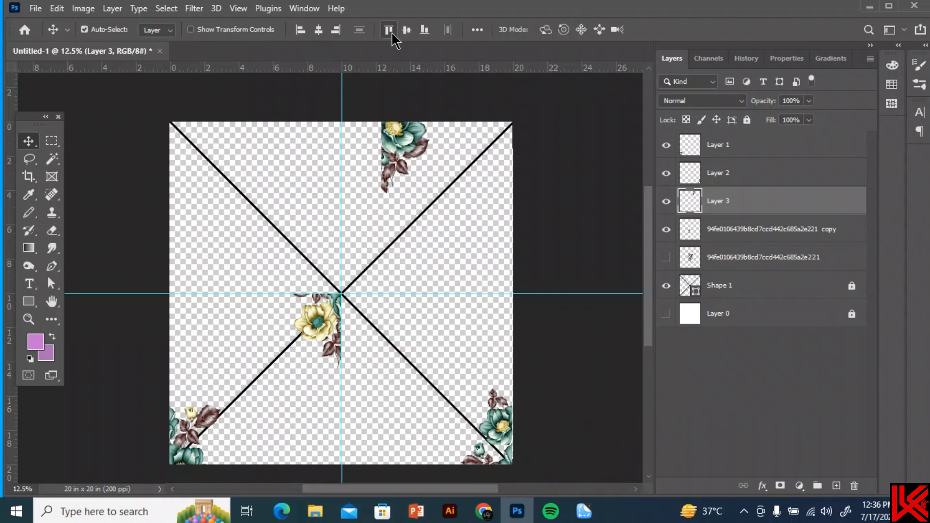
pyautogui.click(300, 30)
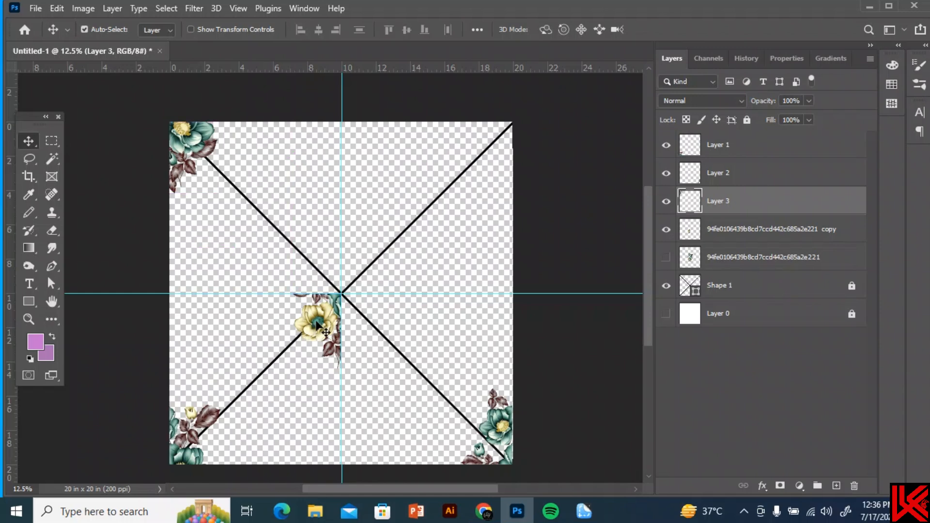
pyautogui.click(317, 325)
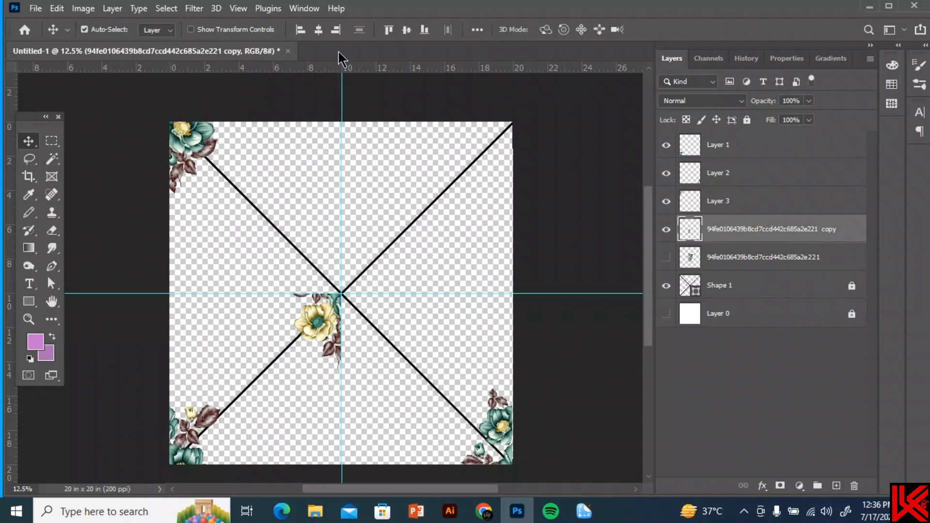
pyautogui.click(336, 31)
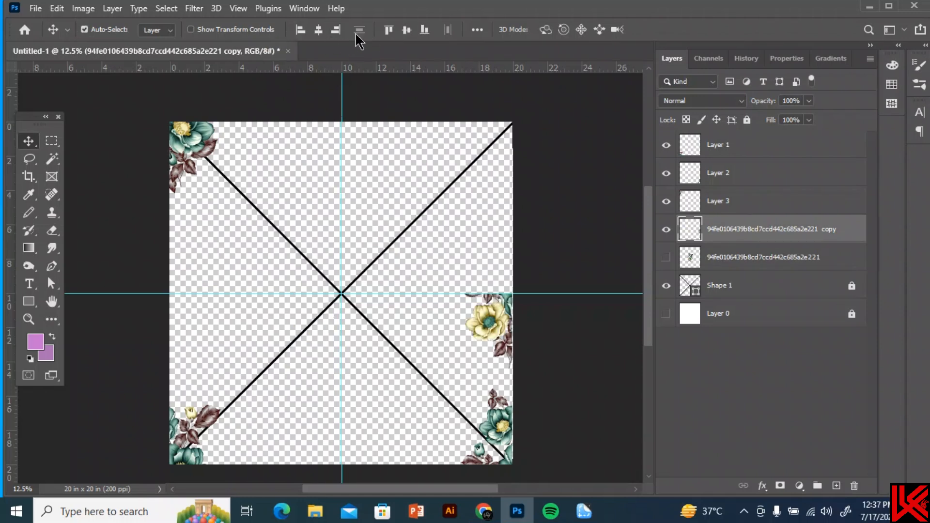
pyautogui.click(389, 31)
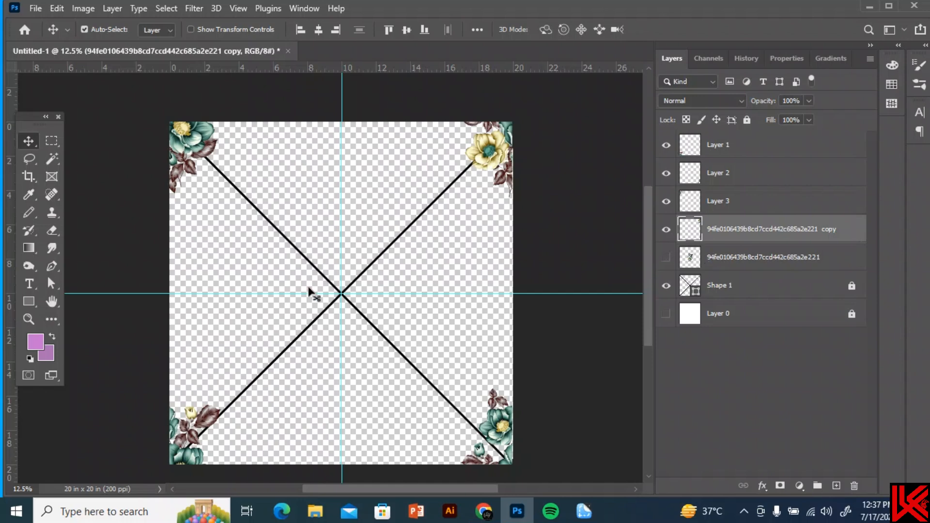
# Step: Show the original centred motif layer and duplicate the motif to the right of the canvas centre
pyautogui.click(666, 257)
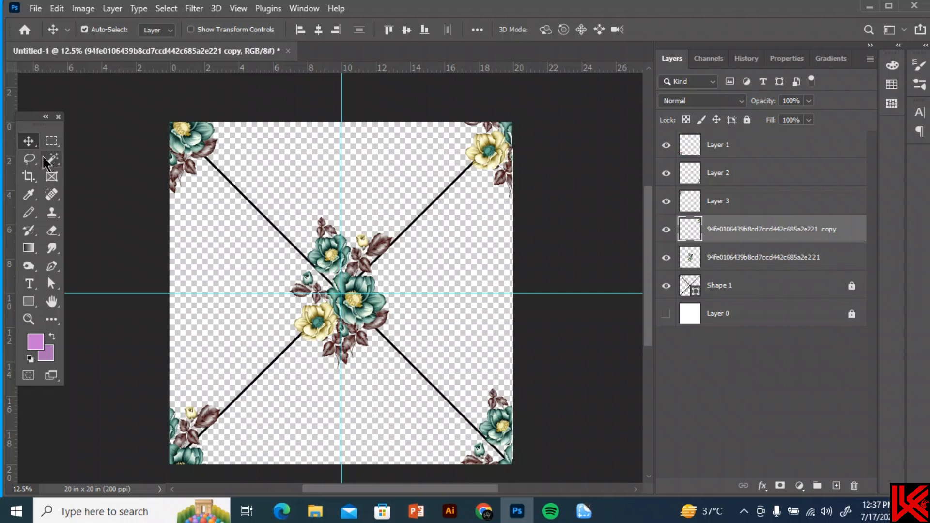
pyautogui.click(741, 369)
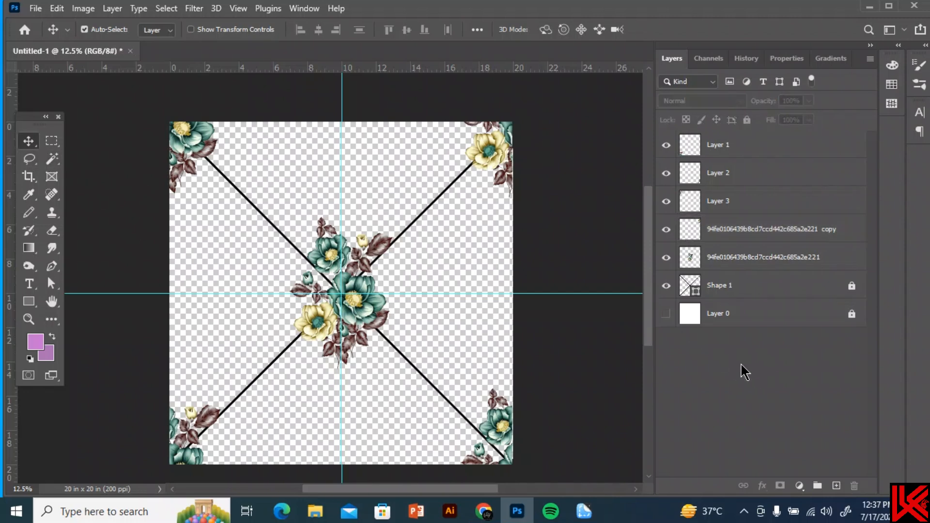
pyautogui.click(367, 289)
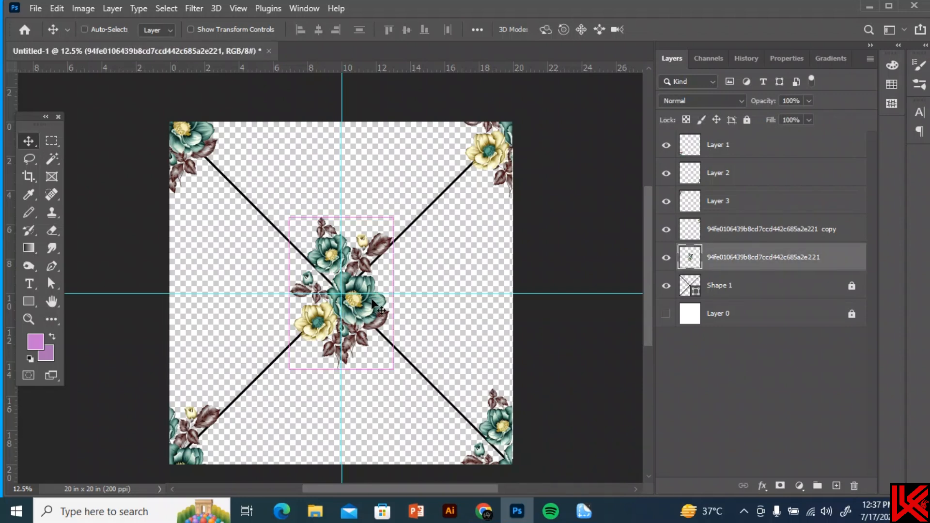
pyautogui.moveTo(373, 303); pyautogui.dragTo(461, 297)
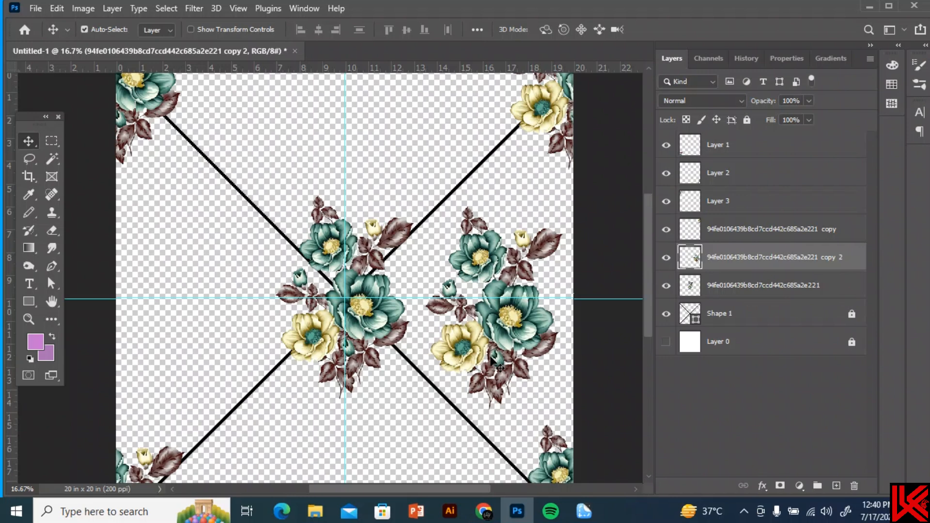
pyautogui.moveTo(499, 351)
pyautogui.mouseDown()
pyautogui.moveTo(441, 341)
pyautogui.moveTo(505, 350)
pyautogui.mouseUp()
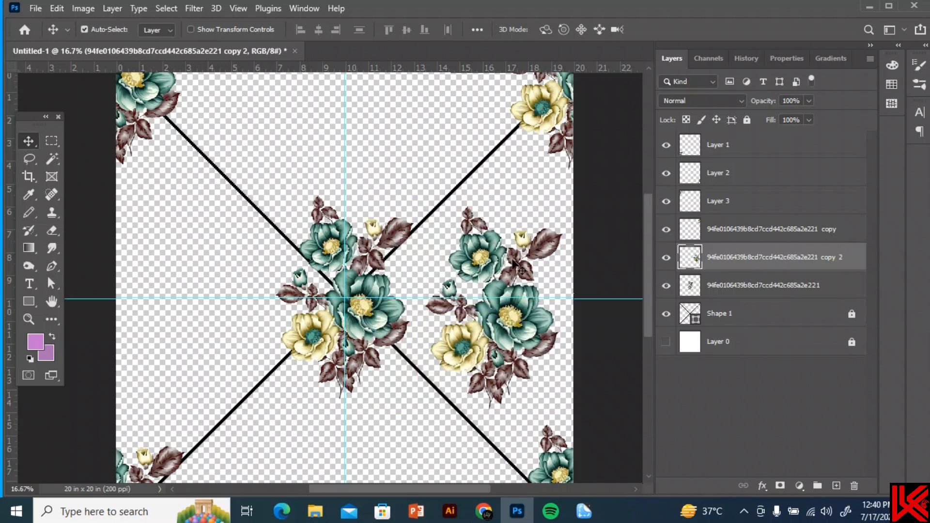
# Step: Load the duplicated motif's outline as a selection and delete its artwork from the layer
pyautogui.click(666, 257)
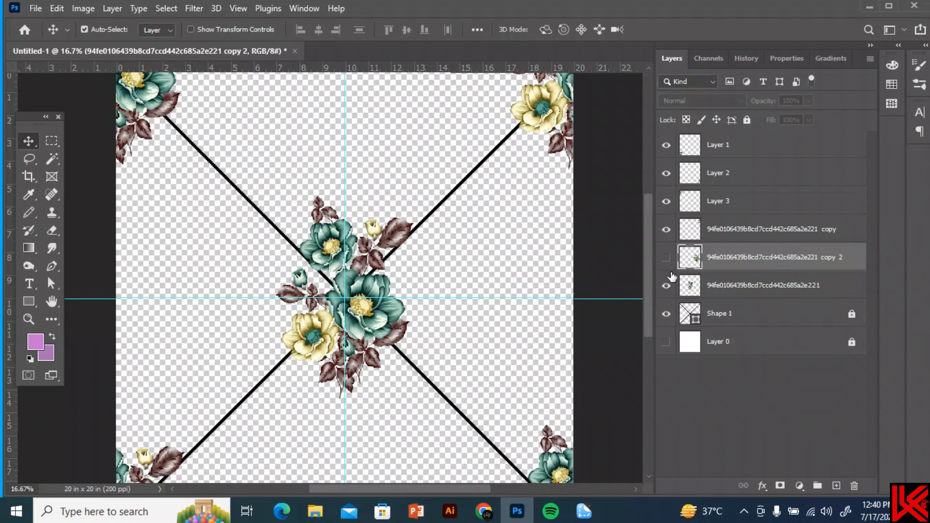
pyautogui.press('ctrl')
pyautogui.keyDown('ctrl'); pyautogui.click(691, 257); pyautogui.keyUp('ctrl')
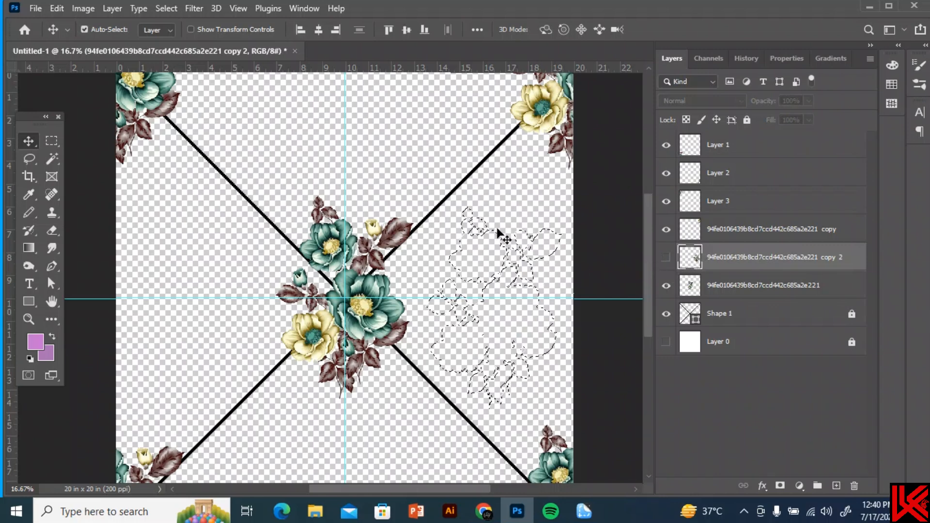
pyautogui.click(666, 259)
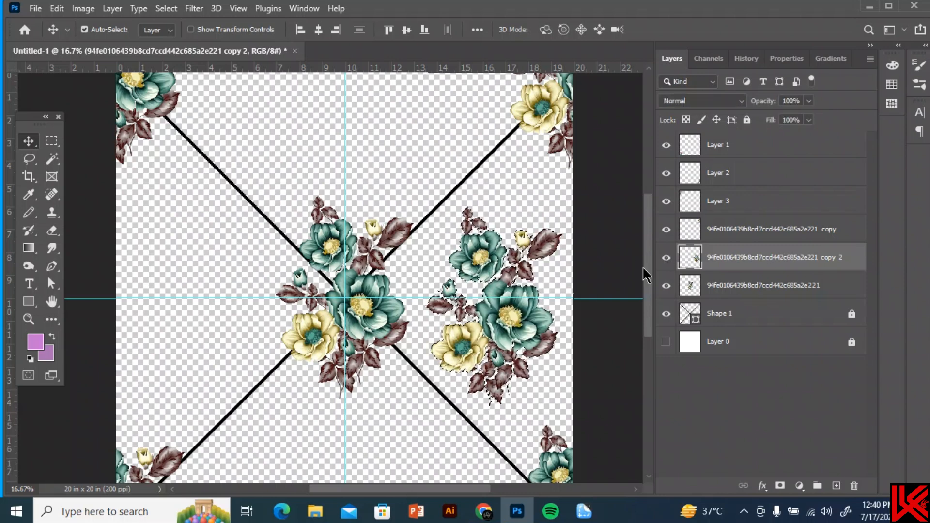
pyautogui.press('Delete')
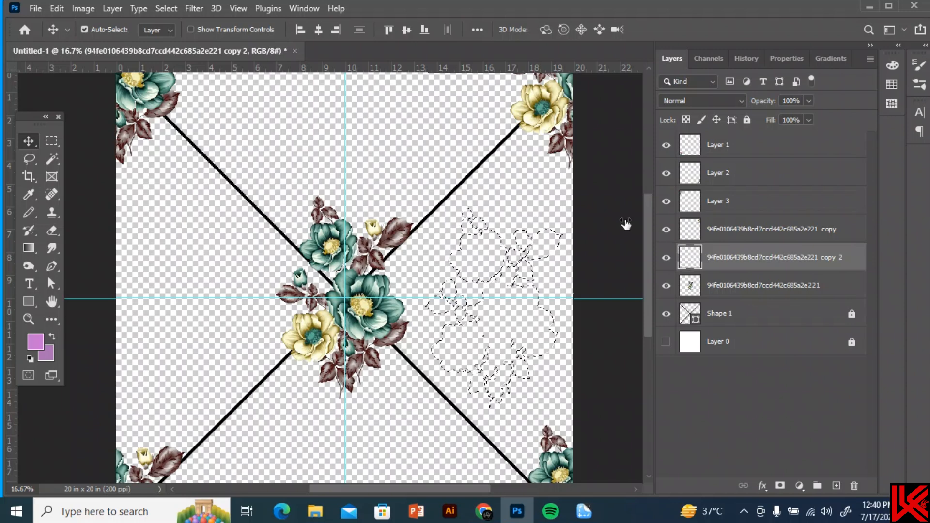
# Step: Apply a black outside Stroke of size 7 to the emptied duplicate layer and clear the selection
pyautogui.moveTo(590, 163)
pyautogui.mouseDown()
pyautogui.moveTo(731, 156)
pyautogui.moveTo(785, 140)
pyautogui.mouseUp()
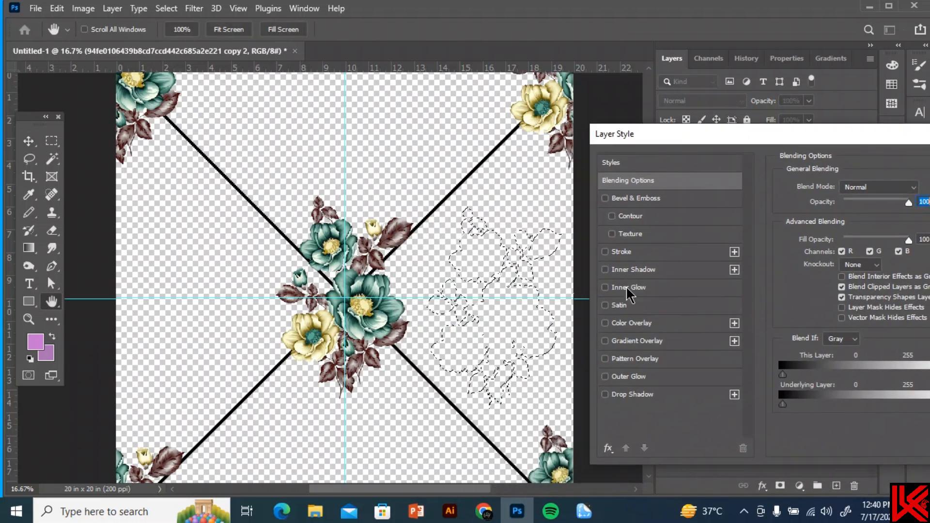
pyautogui.click(620, 306)
pyautogui.click(618, 311)
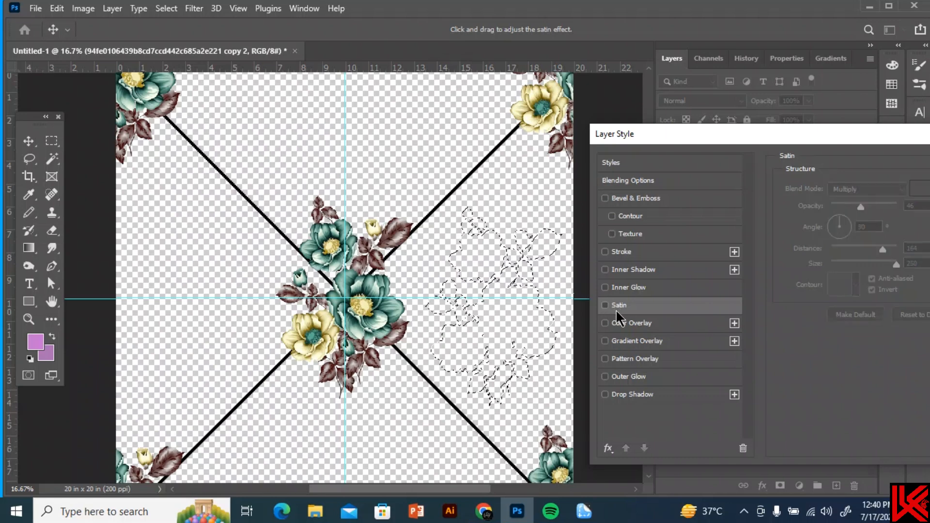
pyautogui.click(620, 252)
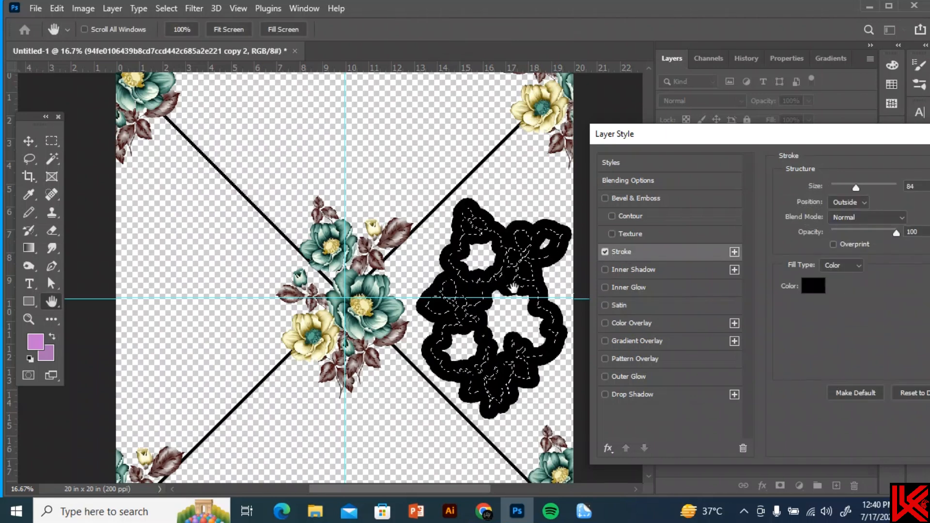
pyautogui.moveTo(857, 188); pyautogui.dragTo(837, 190)
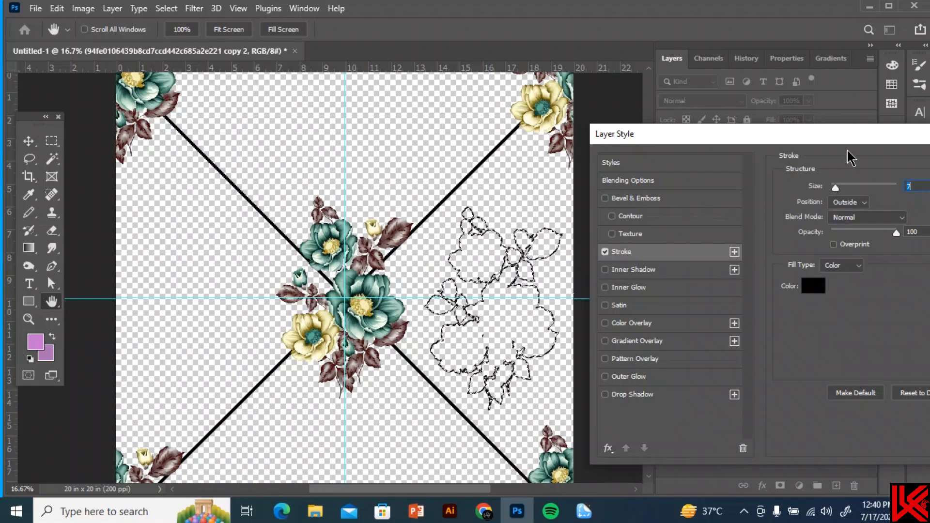
pyautogui.moveTo(848, 138); pyautogui.dragTo(580, 157)
pyautogui.click(787, 186)
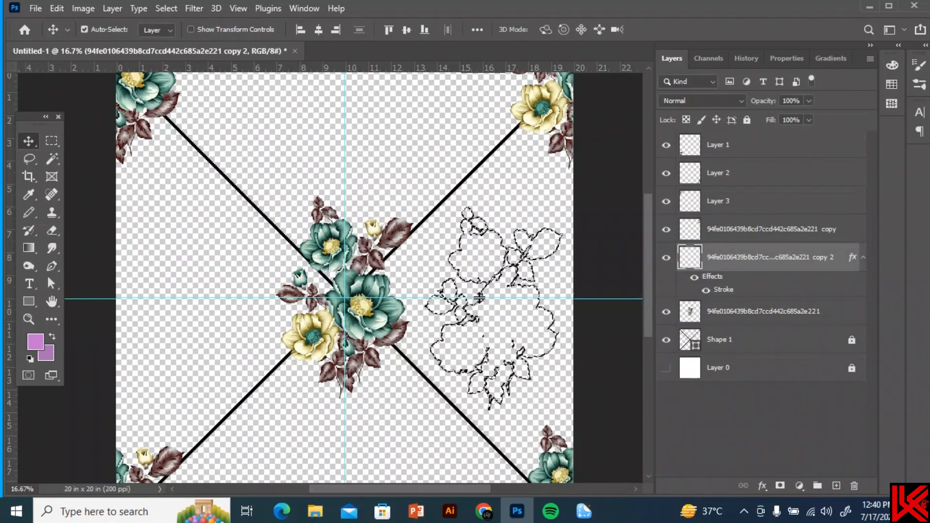
pyautogui.moveTo(519, 258)
pyautogui.mouseDown()
pyautogui.moveTo(511, 236)
pyautogui.moveTo(526, 254)
pyautogui.mouseUp()
pyautogui.moveTo(522, 252)
pyautogui.mouseDown()
pyautogui.moveTo(509, 238)
pyautogui.moveTo(528, 248)
pyautogui.mouseUp()
pyautogui.click(523, 257)
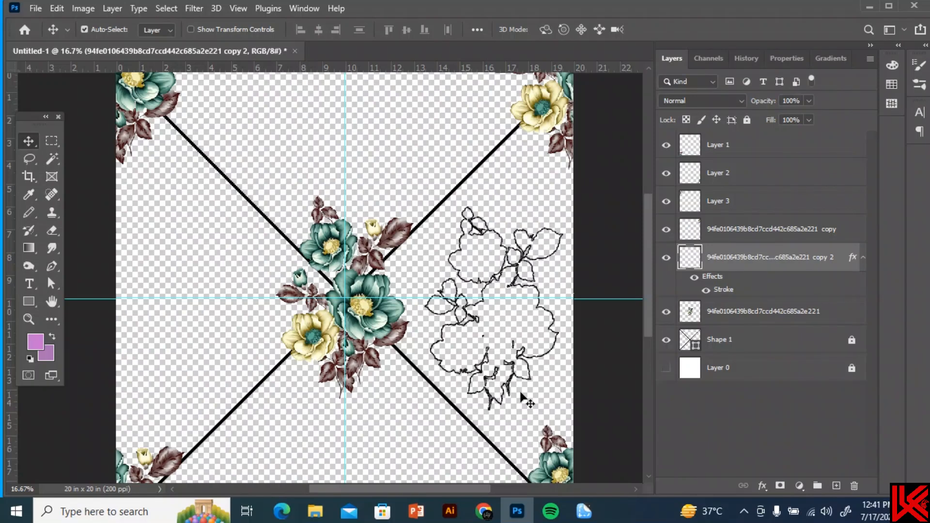
# Step: Place the outline layer beneath the original motif layer and move the outline to the lower right of the central motif
pyautogui.hotkey('ctrl', 't')
pyautogui.moveTo(514, 344); pyautogui.dragTo(483, 380)
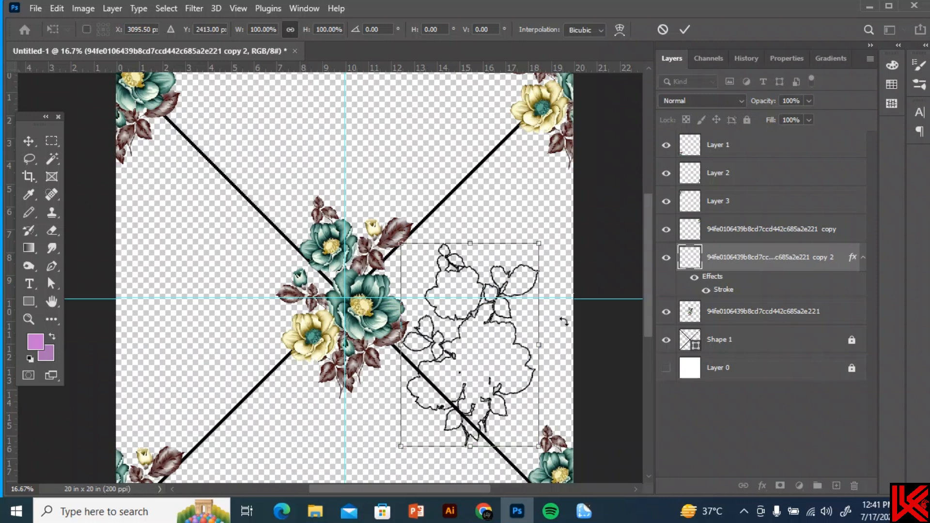
pyautogui.hotkey('ctrl', '-')
pyautogui.moveTo(746, 259); pyautogui.dragTo(733, 329)
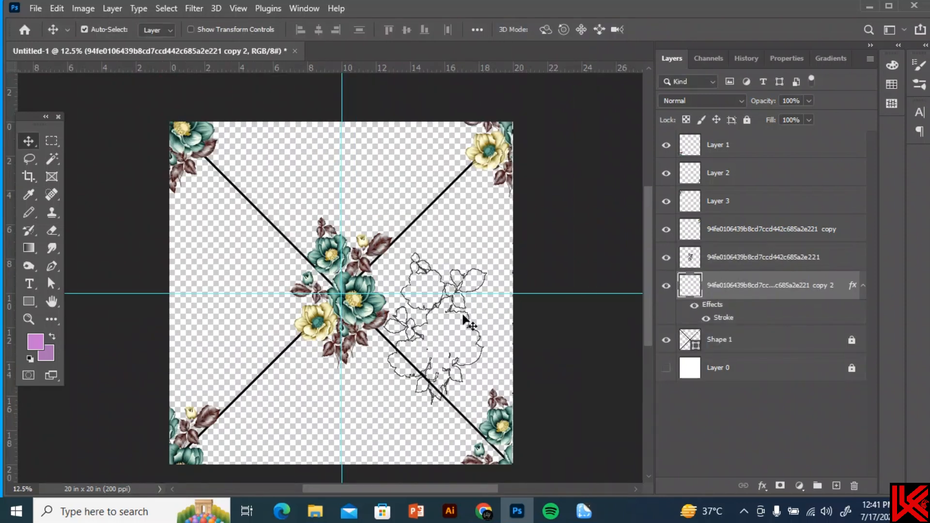
pyautogui.moveTo(434, 300); pyautogui.dragTo(434, 366)
pyautogui.hotkey('ctrl', 't')
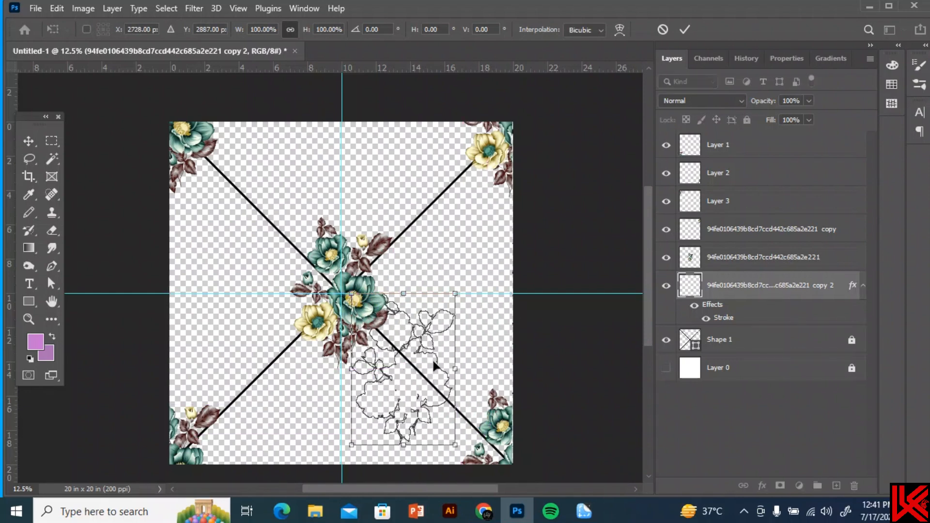
pyautogui.press('Return')
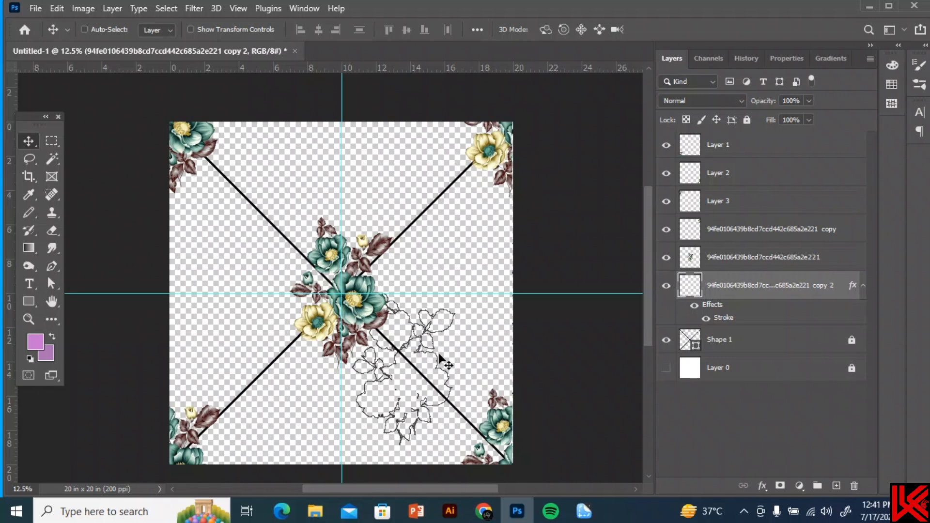
# Step: Duplicate the outline motif and move the copy to the upper left of the central motif
pyautogui.hotkey('ctrl', 'j')
pyautogui.hotkey('ctrl', 't')
pyautogui.moveTo(440, 360); pyautogui.dragTo(294, 222)
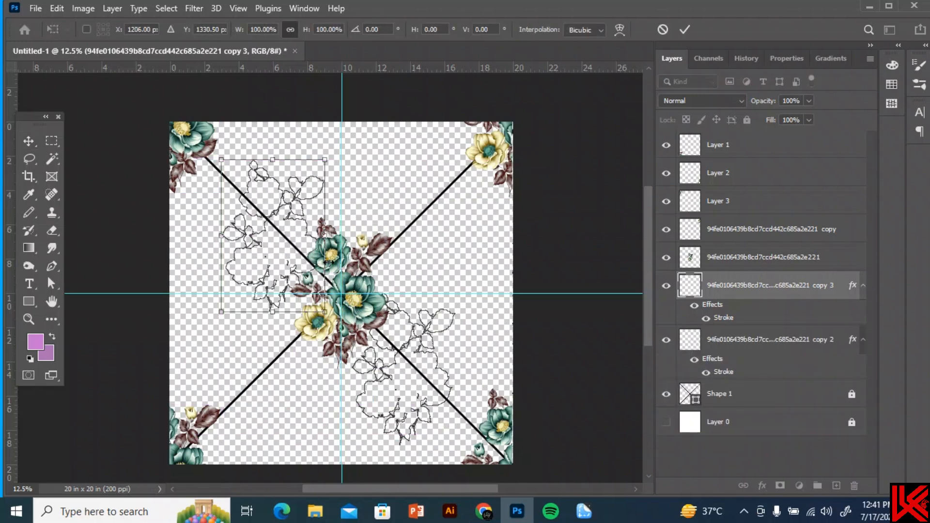
pyautogui.press('Return')
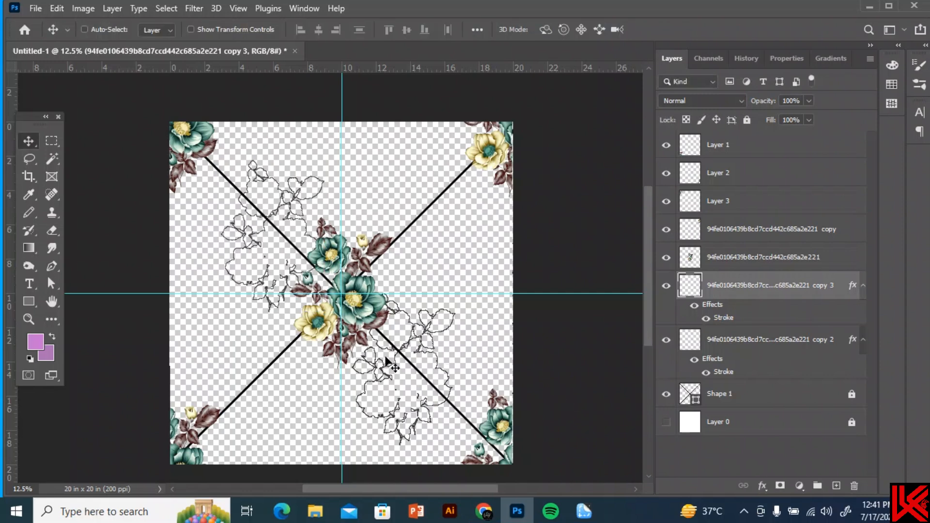
# Step: Duplicate the upper-left outline motif, rotate the copy 60°, scale it to about 120% and place it to the upper right of the central motif
pyautogui.hotkey('ctrl', 'j')
pyautogui.hotkey('ctrl', 't')
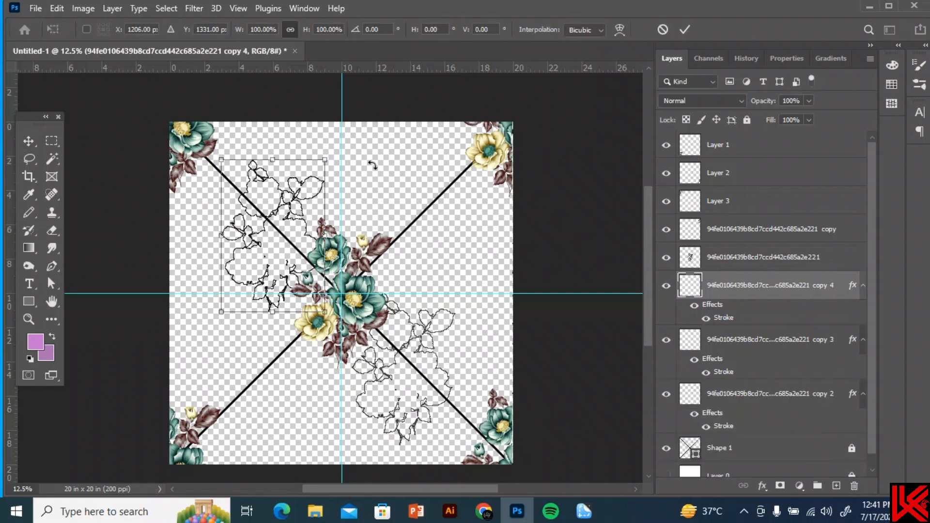
pyautogui.moveTo(373, 165); pyautogui.dragTo(394, 276)
pyautogui.moveTo(272, 238); pyautogui.dragTo(403, 244)
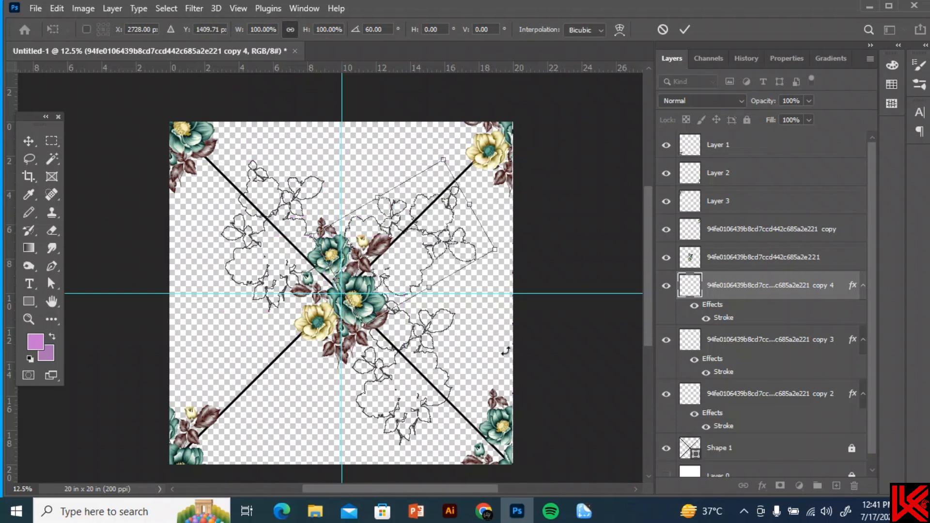
pyautogui.moveTo(472, 203); pyautogui.dragTo(518, 194)
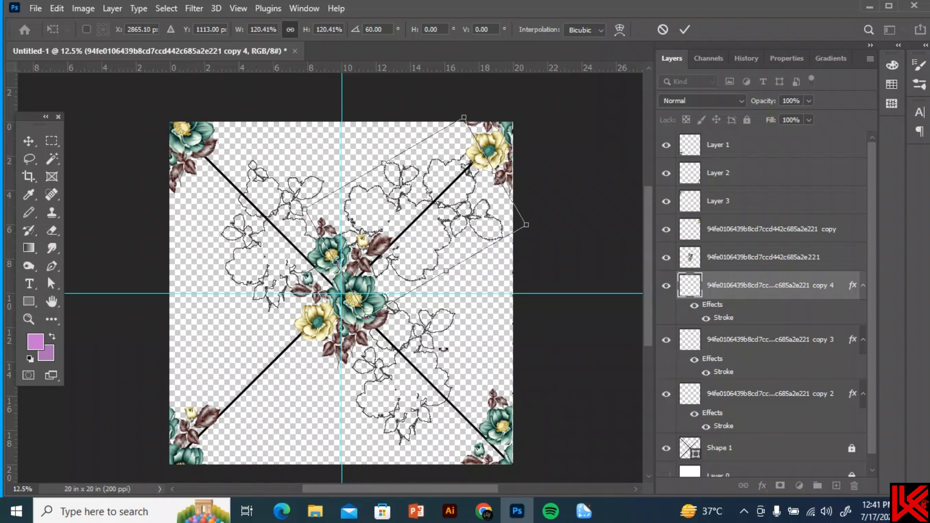
pyautogui.press('Return')
# Step: Duplicate the upper-right outline, rotate the copy 30° and place it to the lower left of the central motif
pyautogui.hotkey('ctrl', 'j')
pyautogui.hotkey('ctrl', 't')
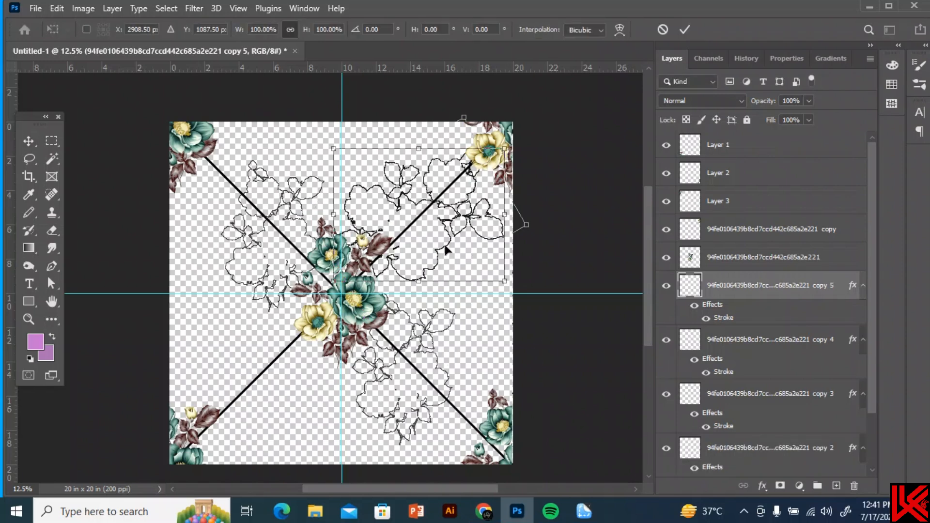
pyautogui.moveTo(445, 245); pyautogui.dragTo(315, 377)
pyautogui.moveTo(399, 432); pyautogui.dragTo(355, 471)
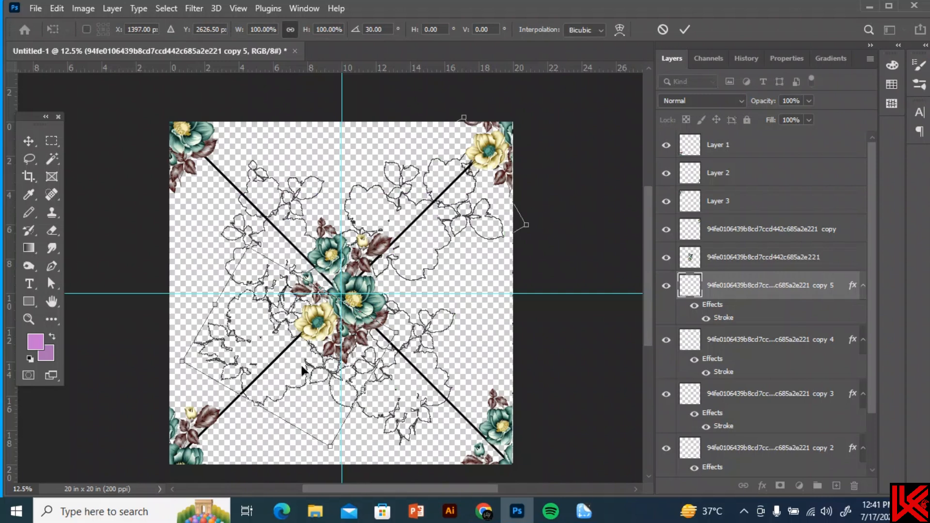
pyautogui.moveTo(302, 370); pyautogui.dragTo(281, 414)
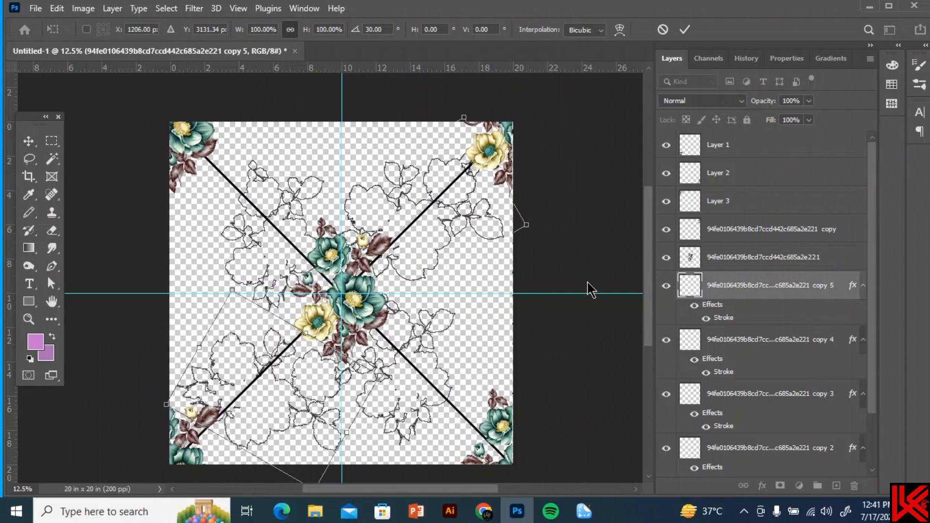
pyautogui.press('Return')
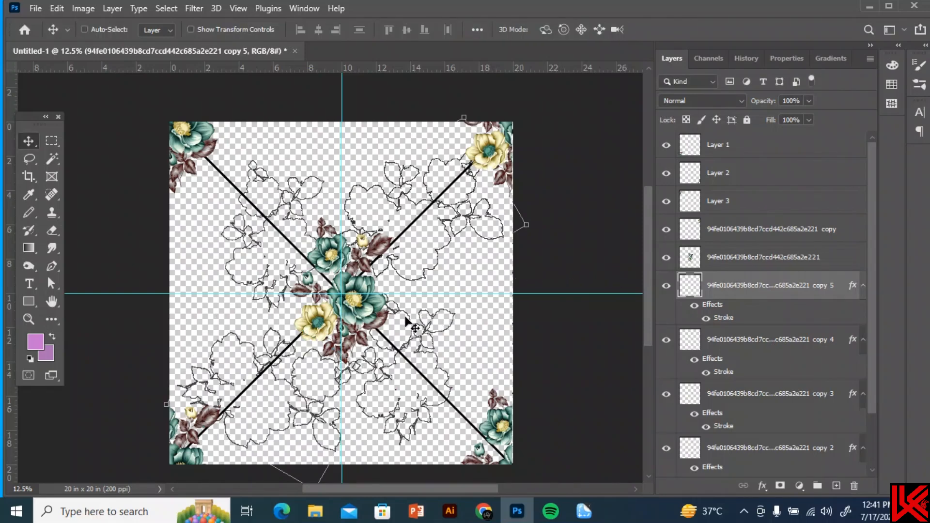
# Step: Try to add a copy of the lower-left outline at the canvas's left edge, scaled to about 64% and rotated 30°
pyautogui.hotkey('ctrl', 'j')
pyautogui.hotkey('ctrl', 't')
pyautogui.moveTo(412, 323); pyautogui.dragTo(269, 303)
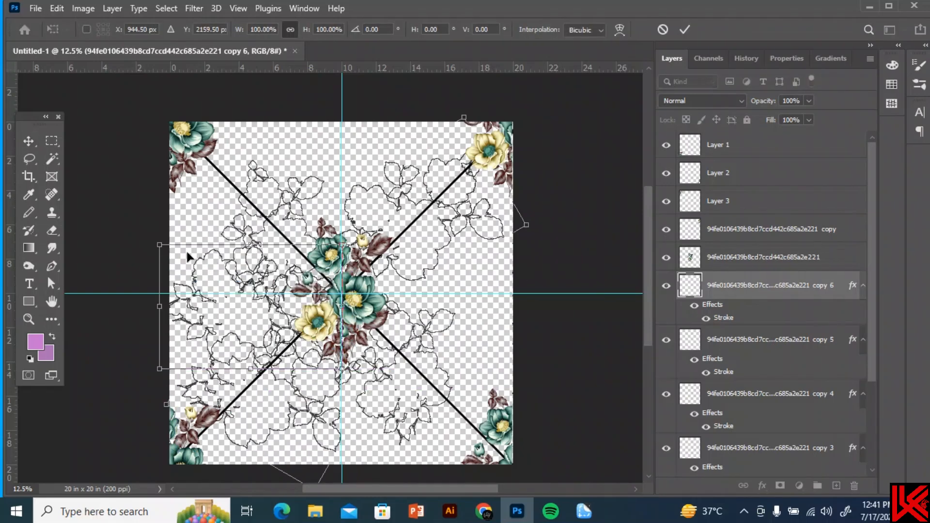
pyautogui.moveTo(160, 244); pyautogui.dragTo(196, 281)
pyautogui.moveTo(237, 350); pyautogui.dragTo(209, 293)
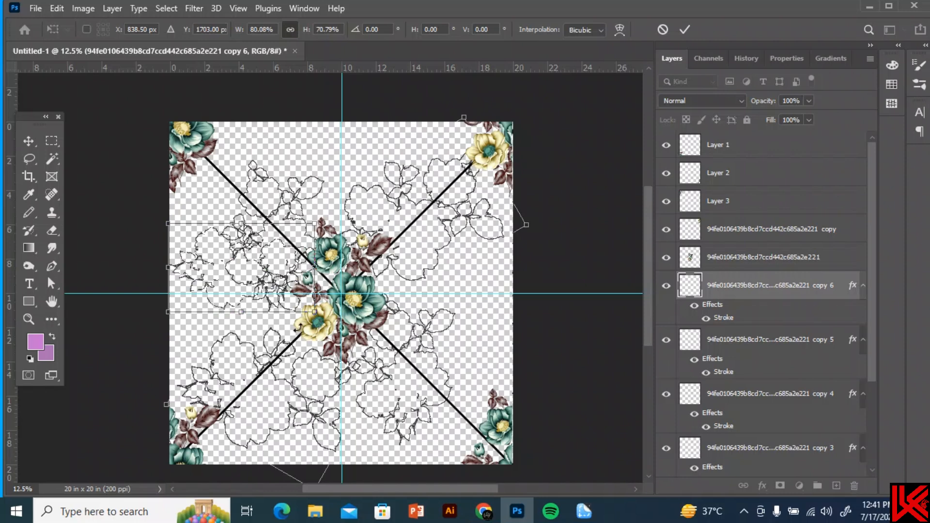
pyautogui.moveTo(298, 324); pyautogui.dragTo(311, 342)
pyautogui.hotkey('ctrl', 'z')
pyautogui.moveTo(160, 245); pyautogui.dragTo(225, 289)
pyautogui.moveTo(261, 320); pyautogui.dragTo(202, 290)
pyautogui.moveTo(329, 308); pyautogui.dragTo(138, 239)
pyautogui.hotkey('ctrl', 'z')
pyautogui.moveTo(204, 276); pyautogui.dragTo(201, 276)
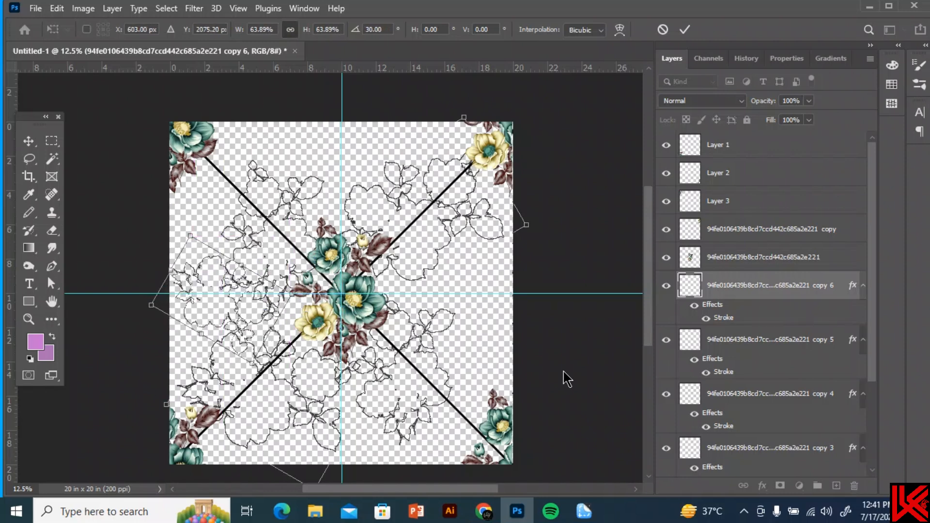
pyautogui.press('Return')
pyautogui.keyDown('ctrl'); pyautogui.click(377, 321); pyautogui.keyUp('ctrl')
pyautogui.keyDown('ctrl'); pyautogui.click(235, 327); pyautogui.keyUp('ctrl')
pyautogui.hotkey('ctrl', 'z')
pyautogui.hotkey('ctrl', 'z')
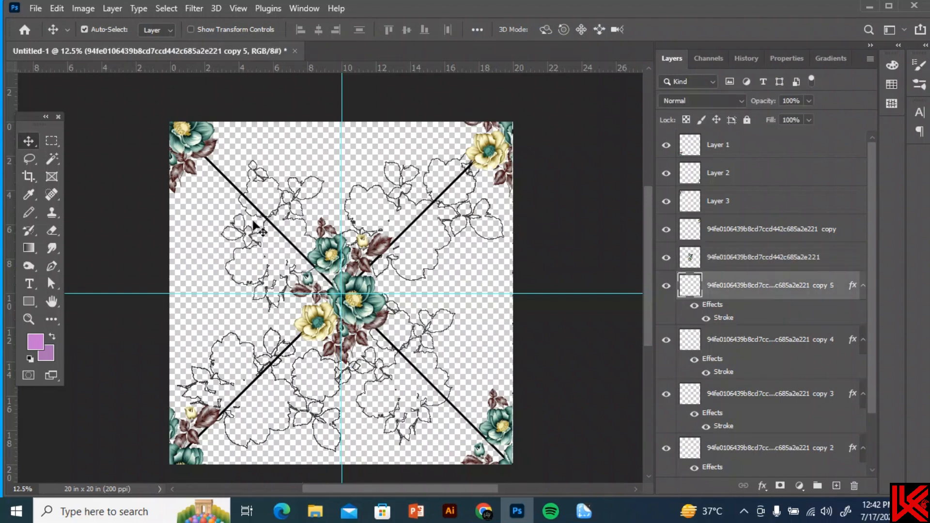
# Step: Enlarge the central flower motif and recentre it on the guide intersection
pyautogui.keyDown('ctrl'); pyautogui.click(363, 314); pyautogui.keyUp('ctrl')
pyautogui.hotkey('ctrl', 't')
pyautogui.moveTo(291, 217); pyautogui.dragTo(247, 154)
pyautogui.moveTo(339, 271); pyautogui.dragTo(354, 303)
pyautogui.press('Return')
# Step: Shift the upper-right outline motif slightly toward the right edge of the canvas
pyautogui.moveTo(460, 243); pyautogui.dragTo(475, 239)
pyautogui.keyDown('ctrl'); pyautogui.click(467, 237); pyautogui.keyUp('ctrl')
pyautogui.hotkey('ctrl', 't')
pyautogui.press('Return')
# Step: Enlarge the upper-left outline motif and reposition it clear of the central motif
pyautogui.keyDown('ctrl'); pyautogui.click(235, 242); pyautogui.keyUp('ctrl')
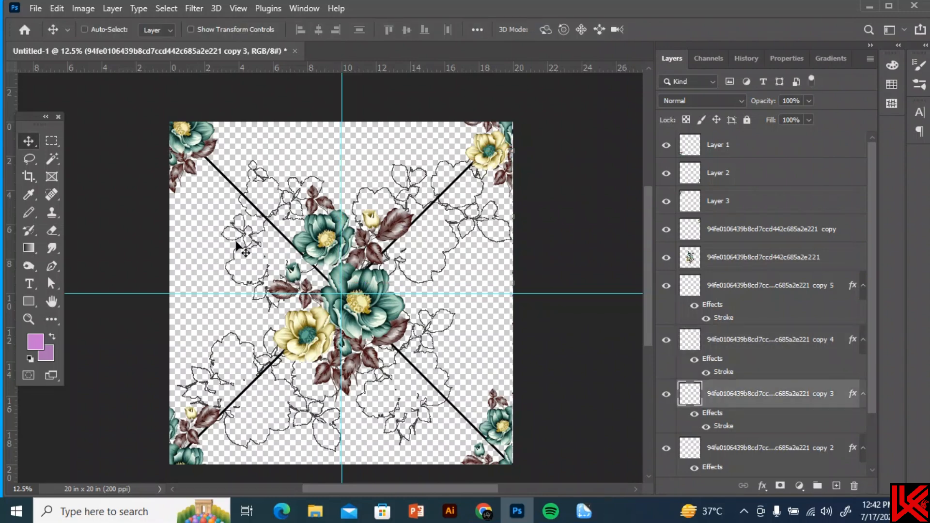
pyautogui.hotkey('ctrl', 't')
pyautogui.moveTo(242, 250); pyautogui.dragTo(198, 224)
pyautogui.moveTo(279, 287); pyautogui.dragTo(298, 314)
pyautogui.press('Return')
# Step: Enlarge and reposition the lower-right outline motif so it fills the lower-right area of the canvas
pyautogui.scroll(-2, 613, 389)
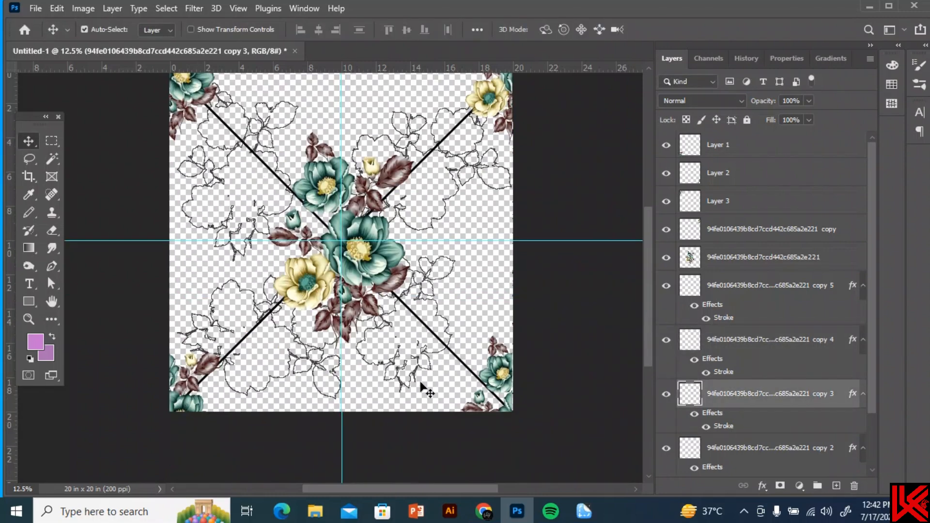
pyautogui.click(422, 385)
pyautogui.hotkey('ctrl', 't')
pyautogui.moveTo(458, 317); pyautogui.dragTo(506, 306)
pyautogui.moveTo(461, 342); pyautogui.dragTo(480, 336)
pyautogui.press('Return')
# Step: Hide the Shape 1 diagonal lines layer and show the white Layer 0 background
pyautogui.scroll(-2, 727, 339)
pyautogui.click(667, 435)
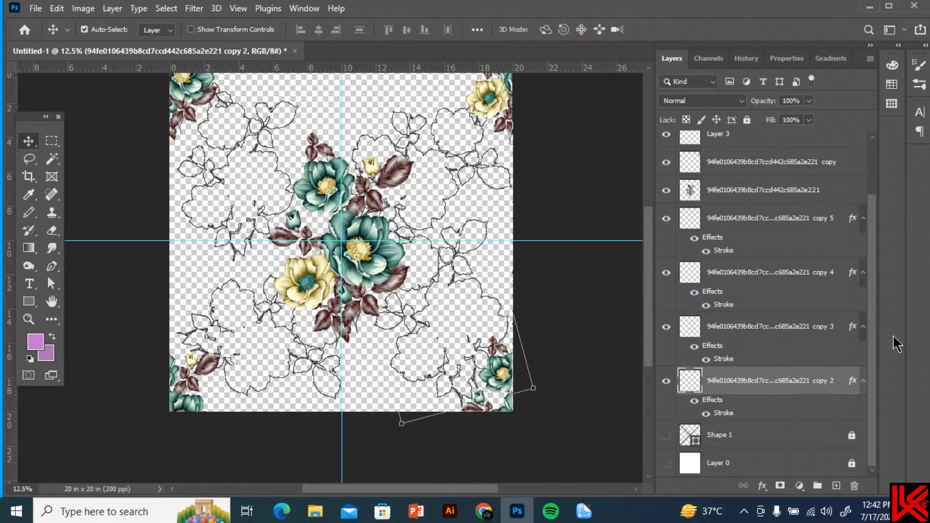
pyautogui.moveTo(648, 341); pyautogui.dragTo(648, 326)
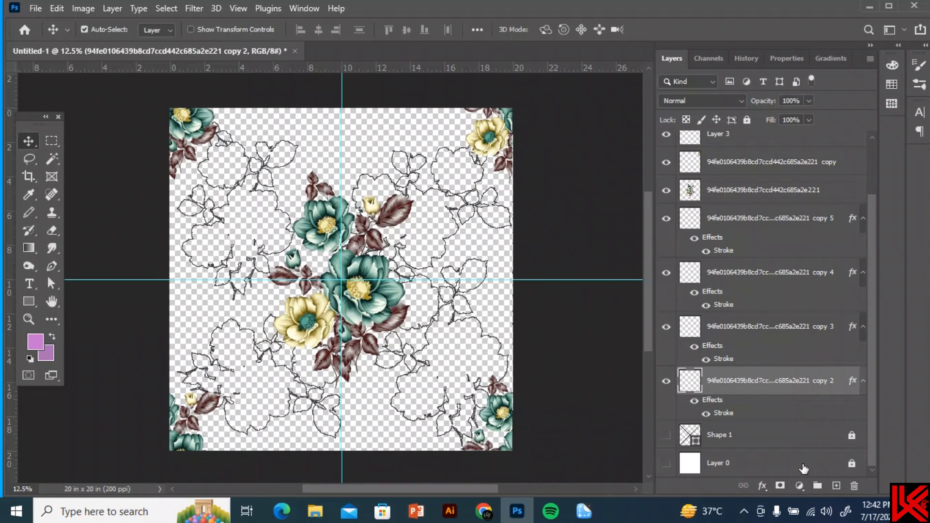
pyautogui.click(706, 464)
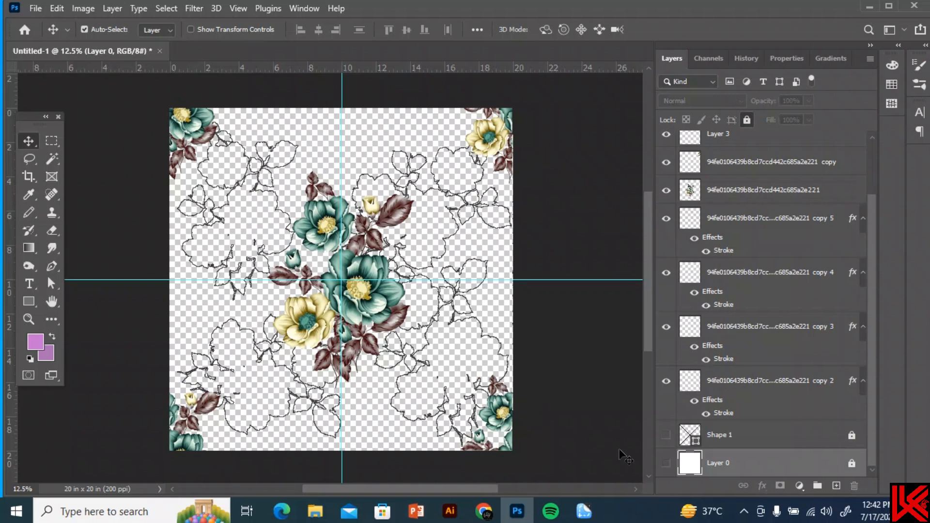
pyautogui.click(665, 465)
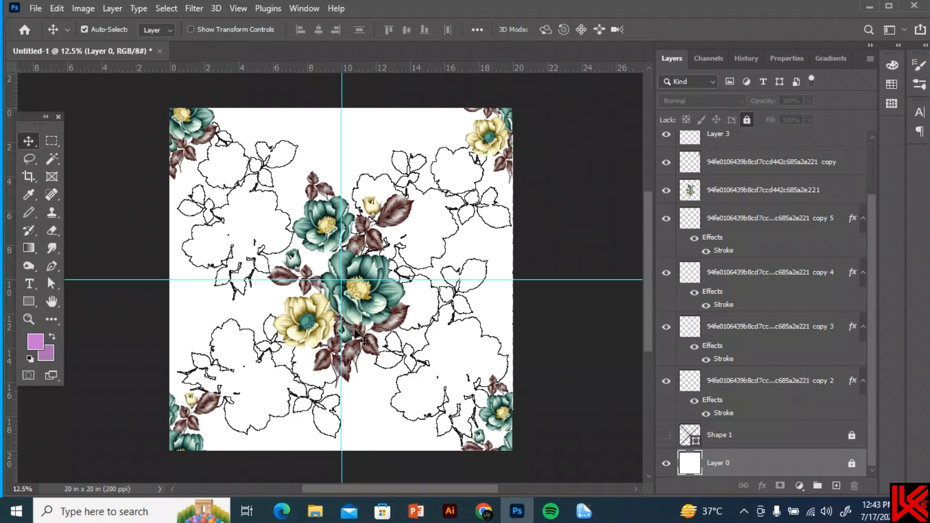
# Step: Duplicate the central flower motif and apply an adjusted Inner Shadow layer style to the copy
pyautogui.moveTo(361, 339); pyautogui.dragTo(441, 290)
pyautogui.doubleClick(690, 190)
pyautogui.moveTo(369, 152); pyautogui.dragTo(556, 107)
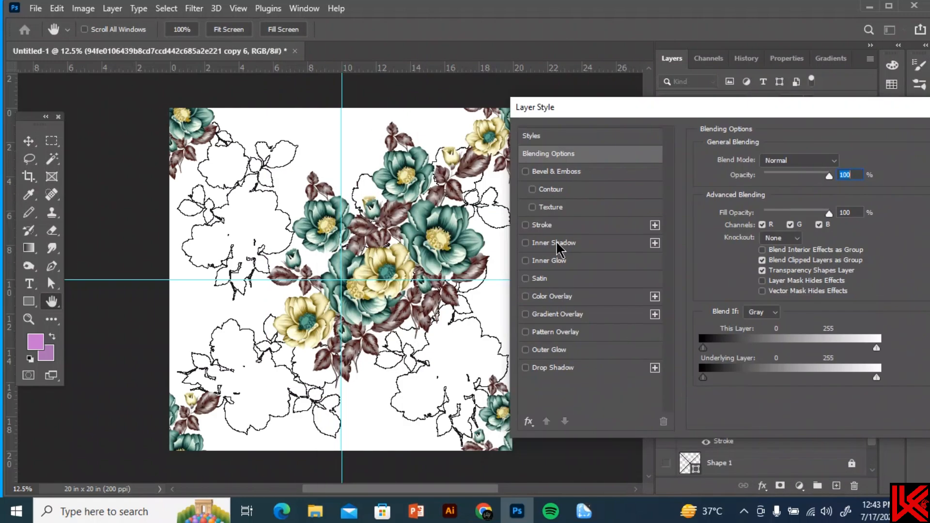
pyautogui.click(557, 242)
pyautogui.moveTo(777, 222); pyautogui.dragTo(762, 223)
pyautogui.moveTo(785, 237); pyautogui.dragTo(758, 237)
pyautogui.press('Return')
# Step: Shrink the shadowed motif copy, rotate it 45° and place it near the canvas's top edge, left of the vertical guide
pyautogui.hotkey('ctrl', 't')
pyautogui.moveTo(523, 121); pyautogui.dragTo(487, 173)
pyautogui.moveTo(451, 224); pyautogui.dragTo(203, 260)
pyautogui.moveTo(193, 212); pyautogui.dragTo(200, 224)
pyautogui.moveTo(242, 208); pyautogui.dragTo(279, 157)
pyautogui.moveTo(289, 102); pyautogui.dragTo(287, 107)
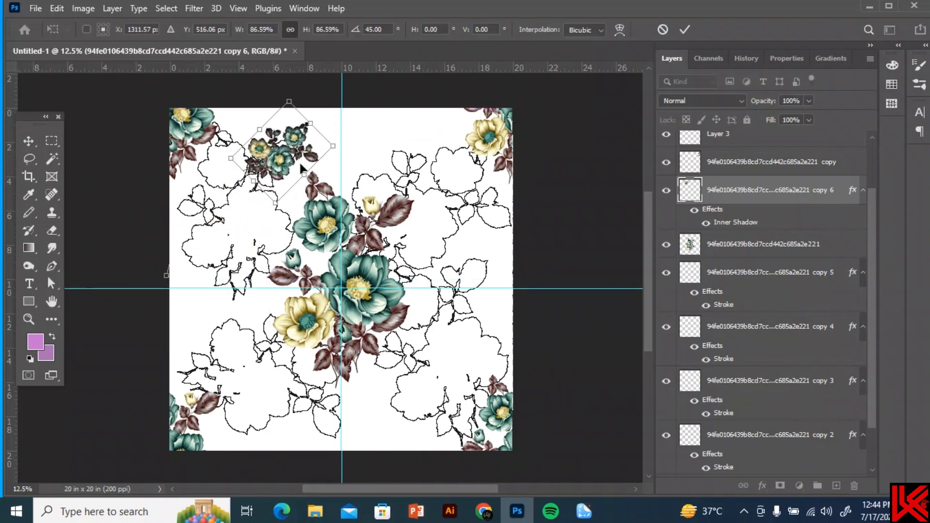
pyautogui.press('Return')
# Step: Copy the small shadowed motif, turn it 180°, scale it to about 80% and place it near the top edge right of the vertical guide
pyautogui.hotkey('ctrl', 't')
pyautogui.moveTo(270, 169); pyautogui.dragTo(397, 150)
pyautogui.rightClick(403, 166)
pyautogui.click(444, 393)
pyautogui.moveTo(436, 182); pyautogui.dragTo(422, 172)
pyautogui.moveTo(402, 148); pyautogui.dragTo(396, 135)
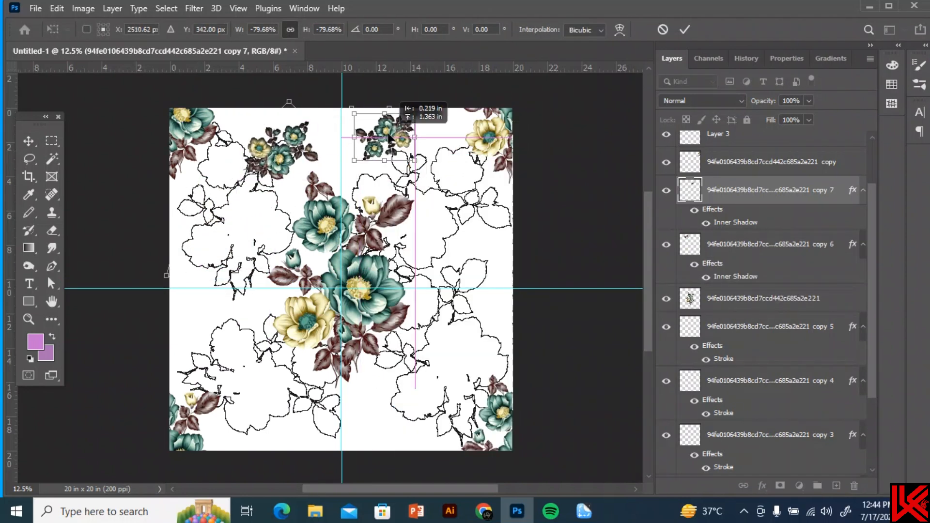
pyautogui.press('Return')
# Step: Place more rotated copies of the small shadowed motif at the canvas's right edge and along its bottom edge
pyautogui.click(280, 174)
pyautogui.hotkey('ctrl', 't')
pyautogui.rightClick(470, 300)
pyautogui.keyDown('alt'); pyautogui.moveTo(281, 173); pyautogui.dragTo(373, 407); pyautogui.keyUp('alt')
pyautogui.click(477, 239)
pyautogui.rightClick(469, 293)
pyautogui.click(477, 243)
pyautogui.press('Return')
# Step: Rotate another copy of the small shadowed motif and place it at the canvas's left edge, below the horizontal guide
pyautogui.hotkey('ctrl', 't')
pyautogui.rightClick(359, 359)
pyautogui.click(387, 338)
pyautogui.moveTo(402, 369); pyautogui.dragTo(208, 329)
pyautogui.press('Return')
pyautogui.hotkey('ctrl', 't')
pyautogui.hotkey('ctrl', 't')
pyautogui.moveTo(248, 298); pyautogui.dragTo(247, 361)
pyautogui.press('Return')
# Step: Scale the small motif at the canvas's right edge to about 86% and reposition it above the horizontal guide
pyautogui.moveTo(484, 300); pyautogui.dragTo(480, 261)
pyautogui.hotkey('ctrl', 't')
pyautogui.moveTo(478, 216); pyautogui.dragTo(480, 223)
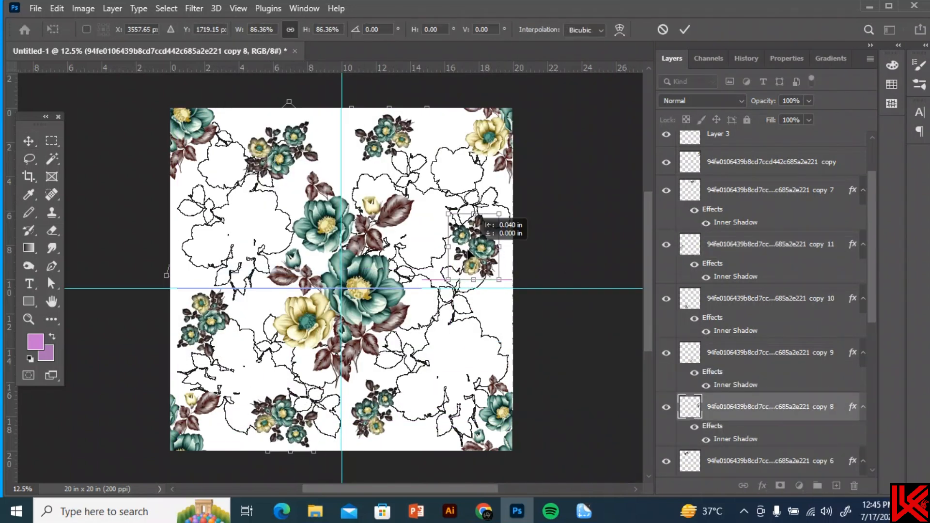
pyautogui.press('Return')
# Step: Copy the right-edge small motif onto the upper-left outline and nudge the original slightly up and left
pyautogui.keyDown('alt'); pyautogui.moveTo(492, 271); pyautogui.dragTo(233, 274); pyautogui.keyUp('alt')
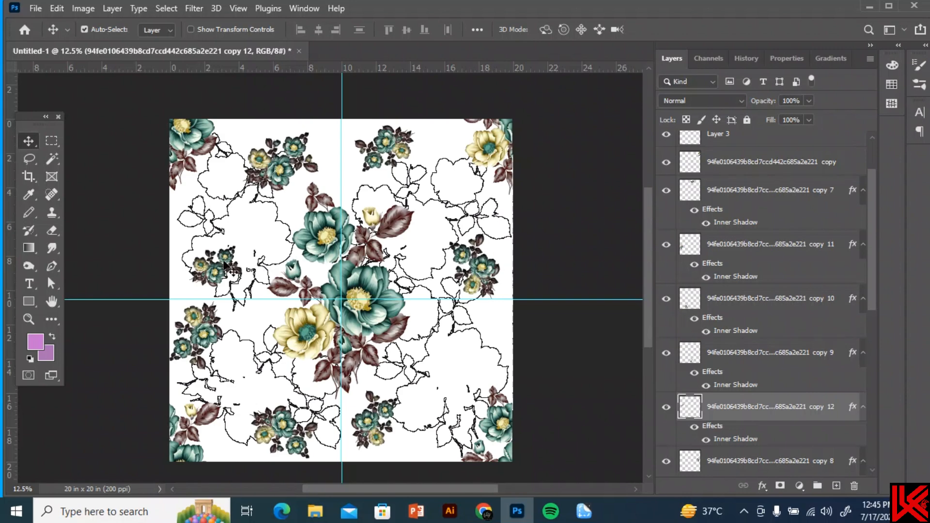
pyautogui.moveTo(226, 265); pyautogui.dragTo(248, 222)
pyautogui.moveTo(482, 273)
pyautogui.mouseDown()
pyautogui.moveTo(490, 276)
pyautogui.moveTo(479, 270)
pyautogui.mouseUp()
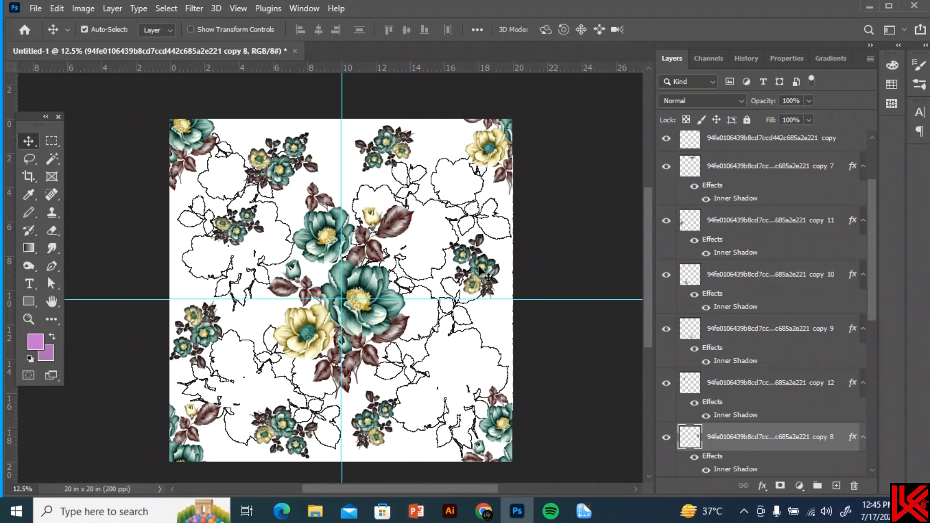
pyautogui.hotkey('ctrl', 't')
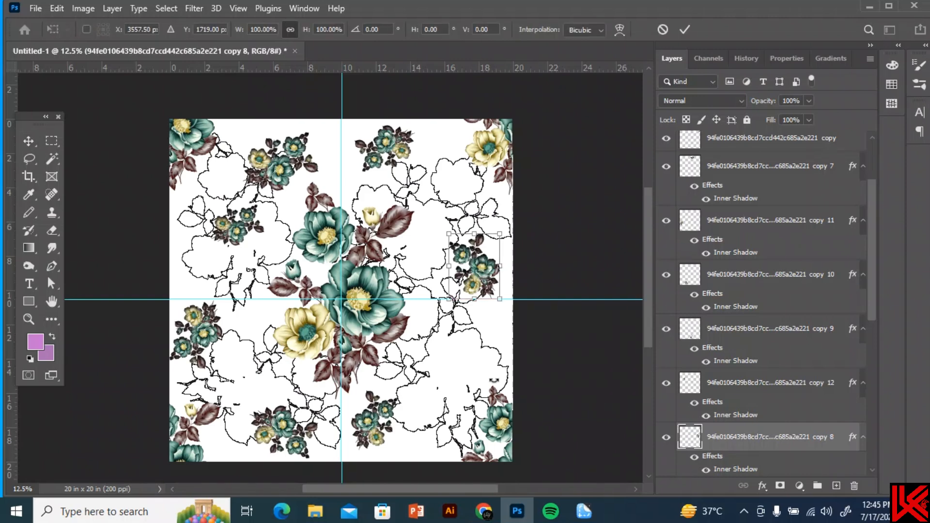
pyautogui.press('Return')
pyautogui.moveTo(478, 272); pyautogui.dragTo(476, 264)
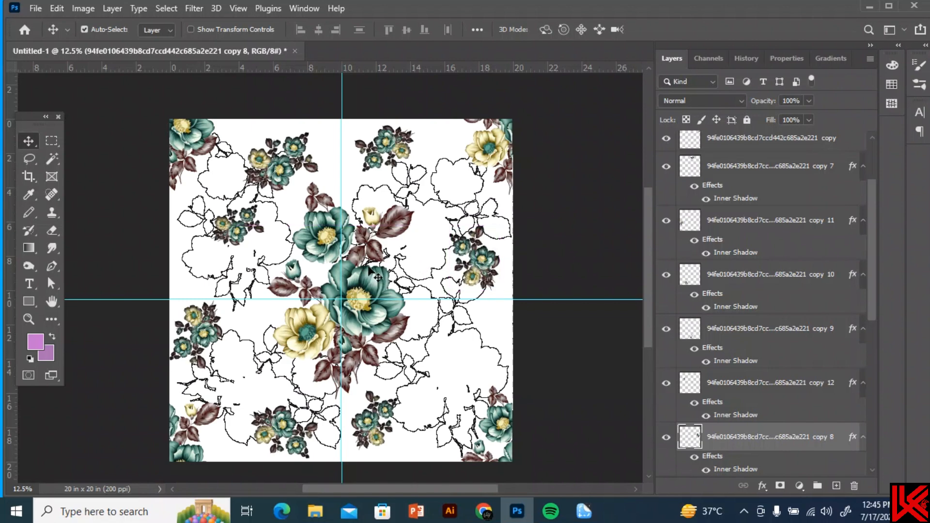
# Step: Apply the Offset filter to the right-edge small motif with +450 pixels horizontal, 0 vertical and Wrap Around
pyautogui.press('c')
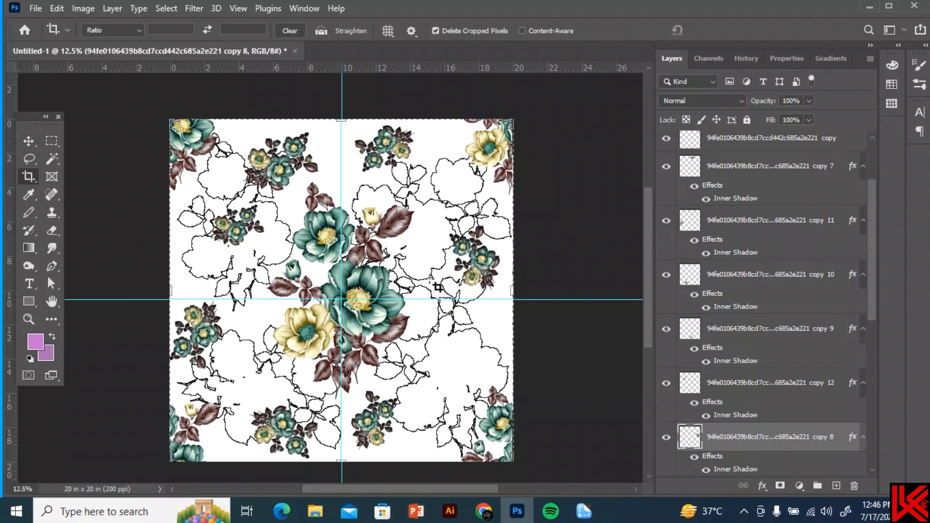
pyautogui.click(436, 290)
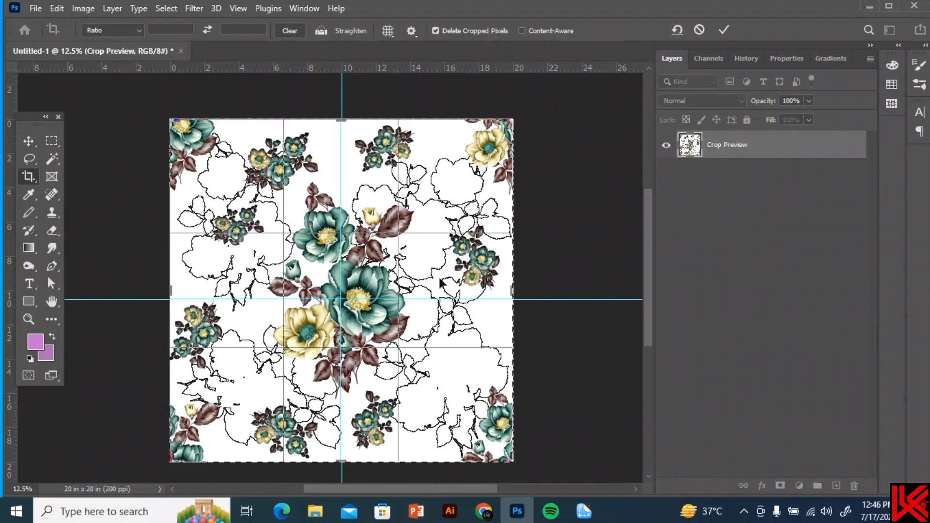
pyautogui.click(192, 8)
pyautogui.click(194, 8)
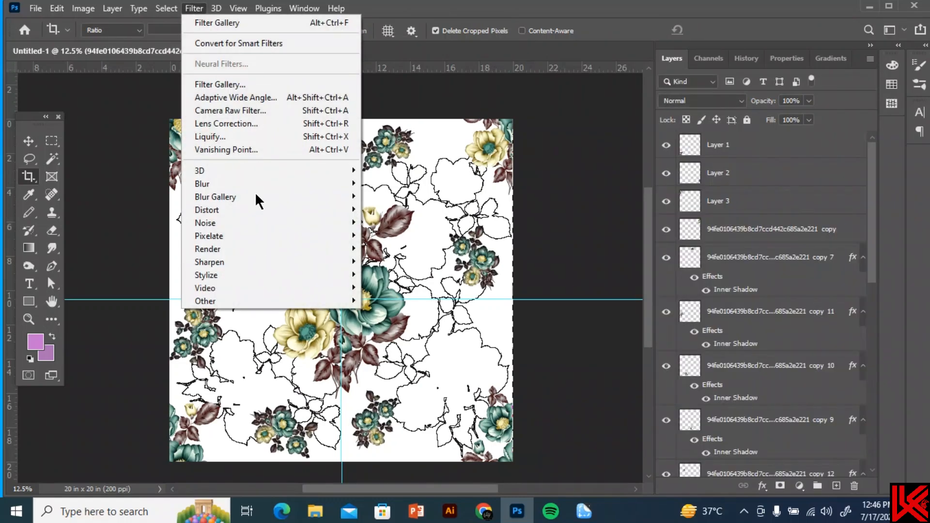
pyautogui.moveTo(273, 301)
pyautogui.click(384, 363)
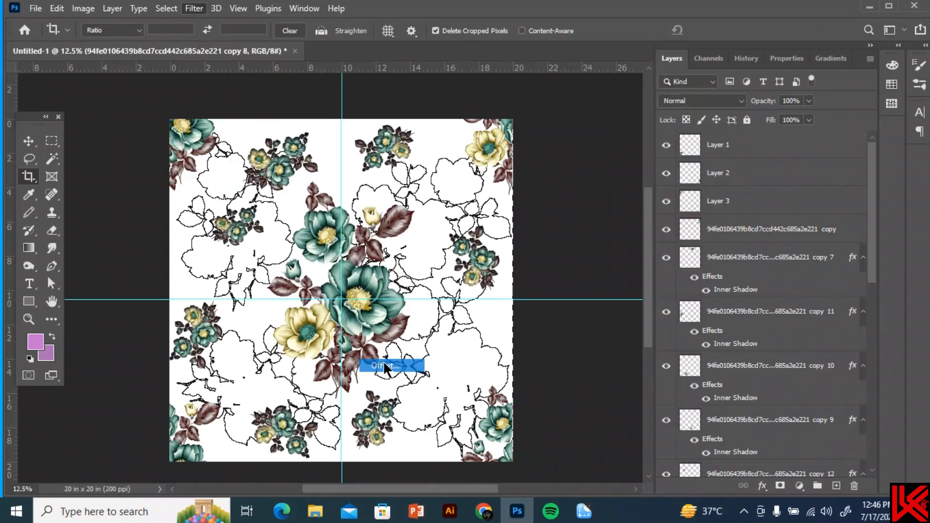
pyautogui.moveTo(463, 97)
pyautogui.mouseDown()
pyautogui.moveTo(622, 121)
pyautogui.moveTo(740, 154)
pyautogui.mouseUp()
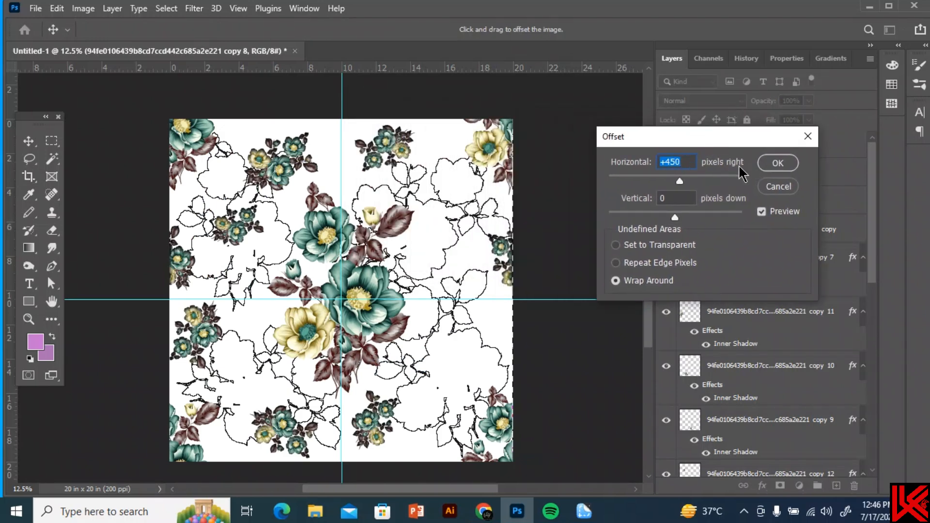
pyautogui.click(777, 163)
# Step: Apply the Offset filter to the left-edge small motif below the horizontal guide with -150 pixels horizontal, 0 vertical and Wrap Around
pyautogui.press('c')
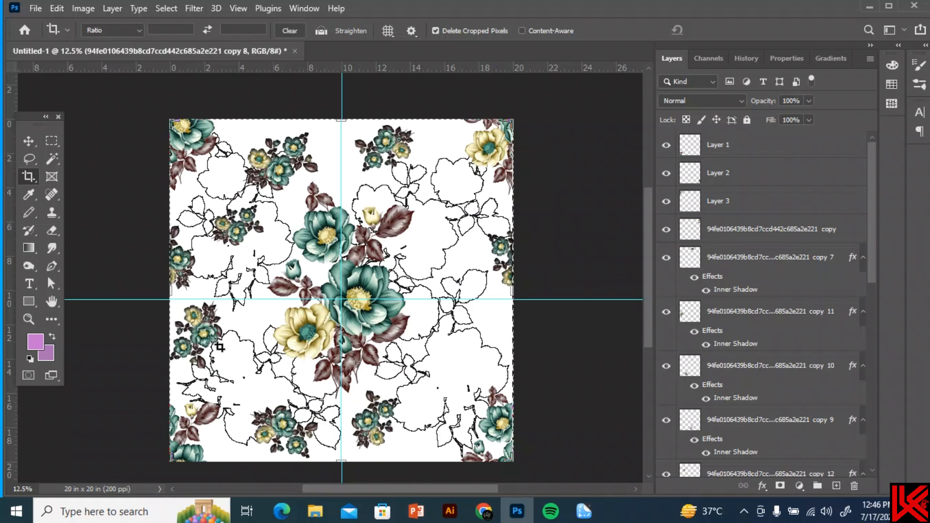
pyautogui.click(29, 141)
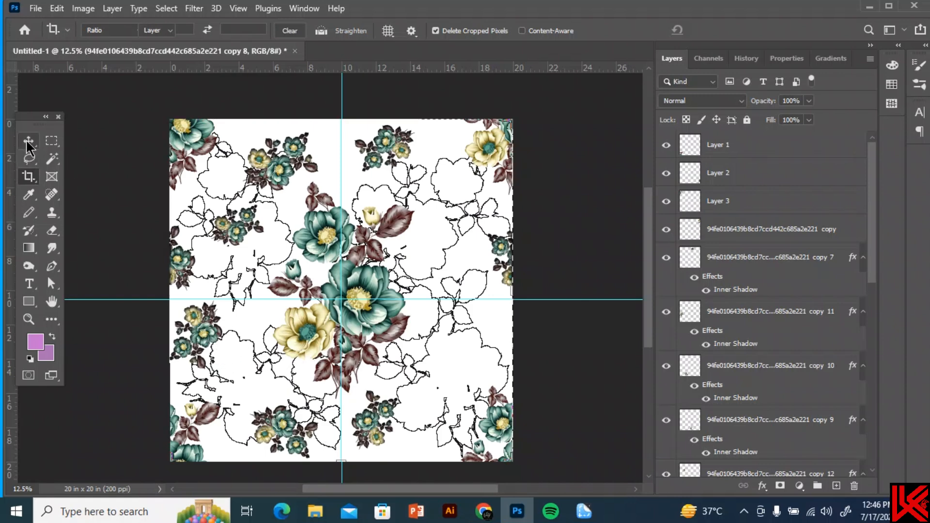
pyautogui.click(218, 353)
pyautogui.press('c')
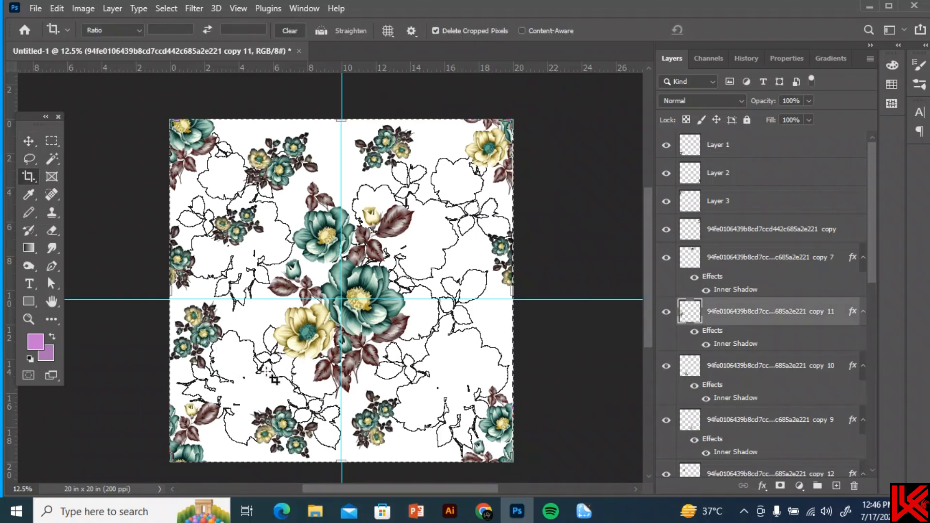
pyautogui.press('Escape')
pyautogui.click(194, 8)
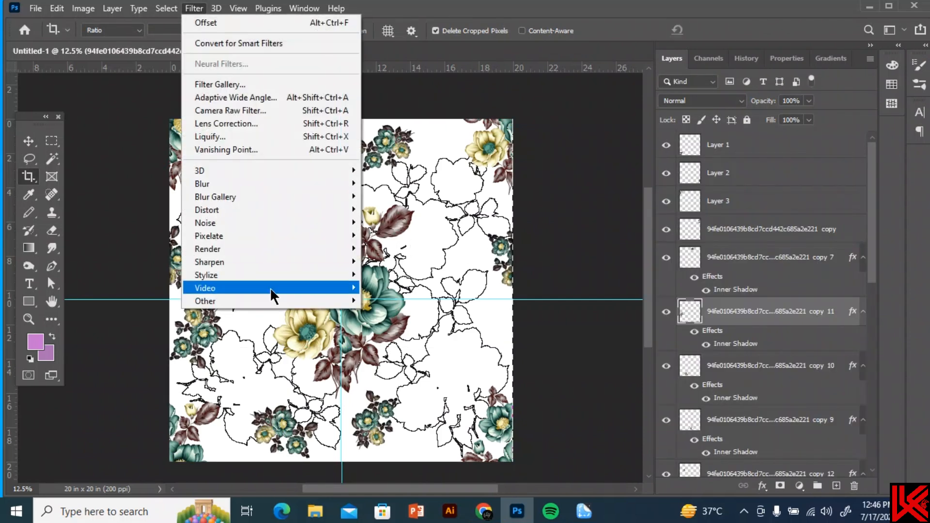
pyautogui.moveTo(208, 297)
pyautogui.click(404, 366)
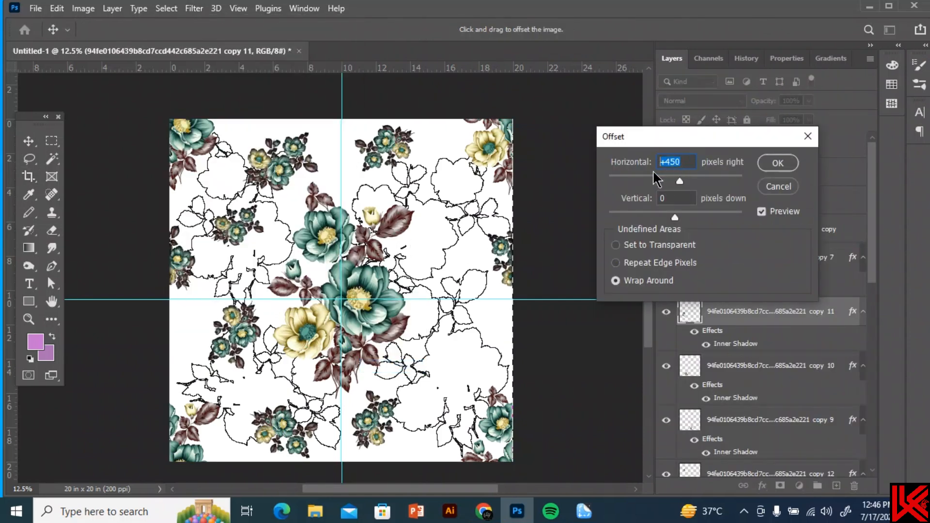
pyautogui.write('0')
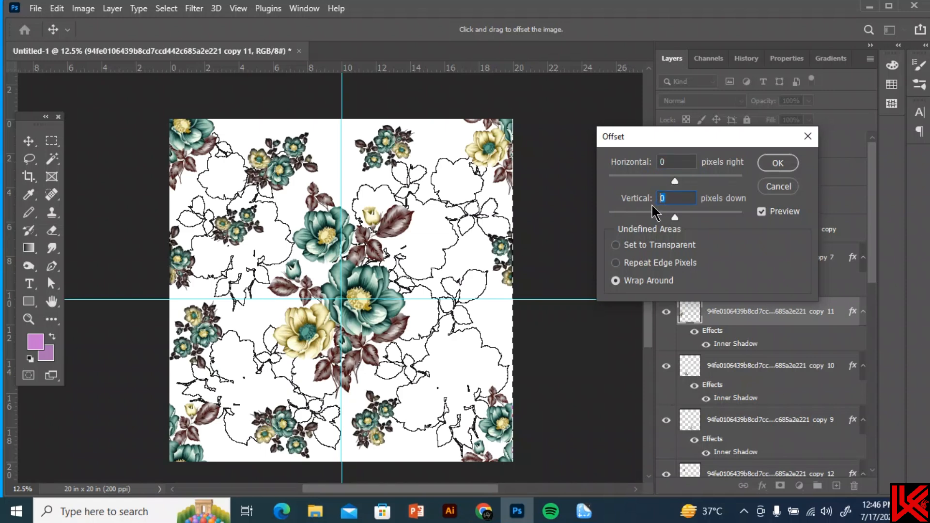
pyautogui.write('500')
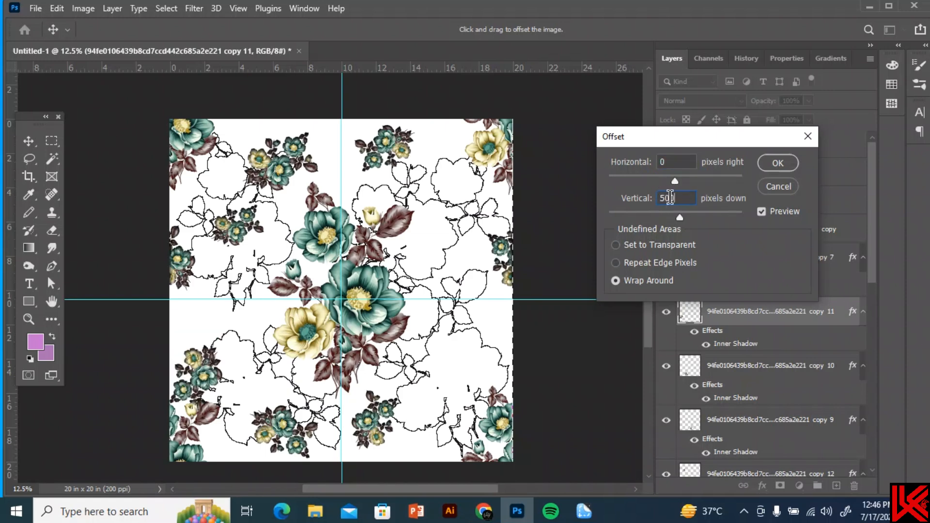
pyautogui.doubleClick(670, 197)
pyautogui.write('050')
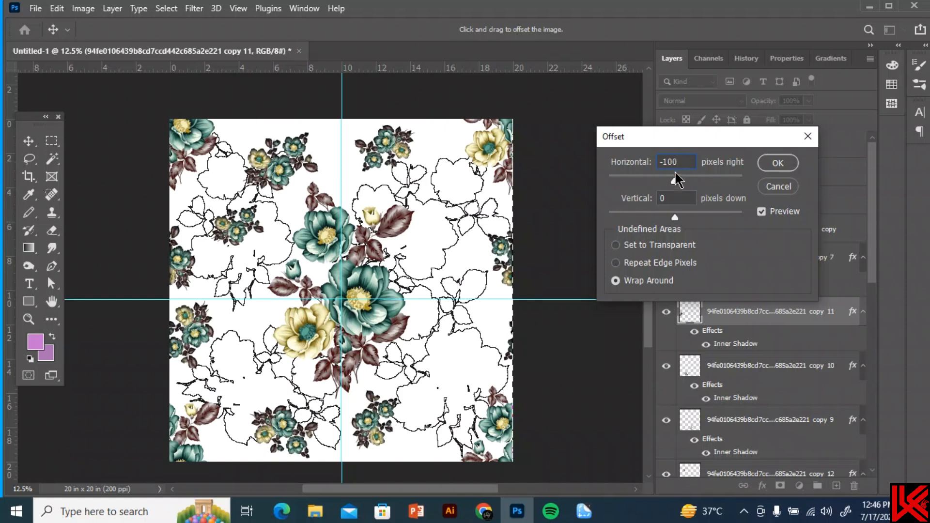
pyautogui.write('-150')
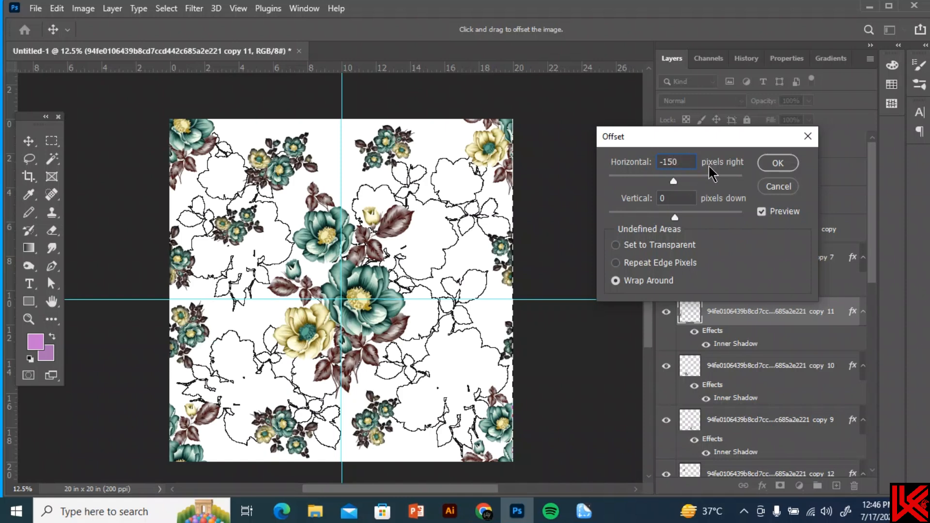
pyautogui.click(766, 165)
pyautogui.press('c')
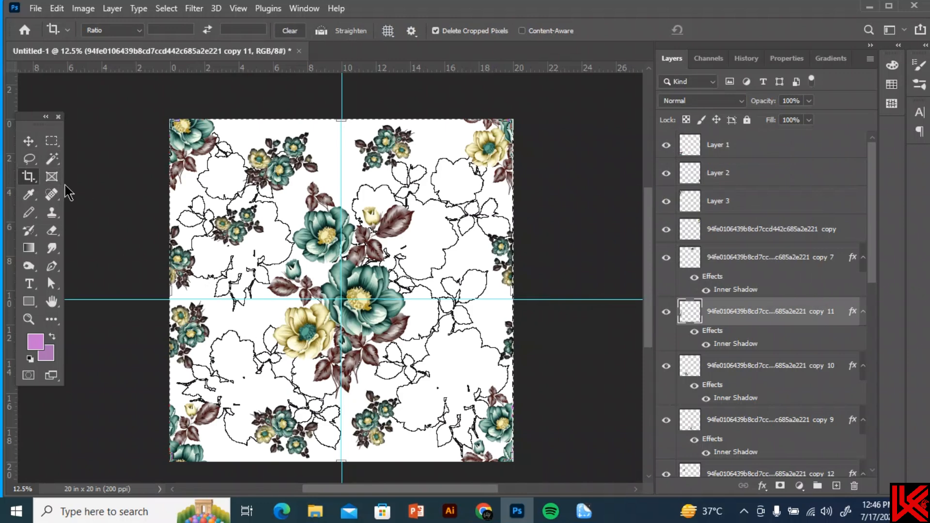
# Step: Just beyond the vertical guide's right side, nudge the bottom small motif slightly down and the top one slightly right and up
pyautogui.press('v')
pyautogui.click(291, 428)
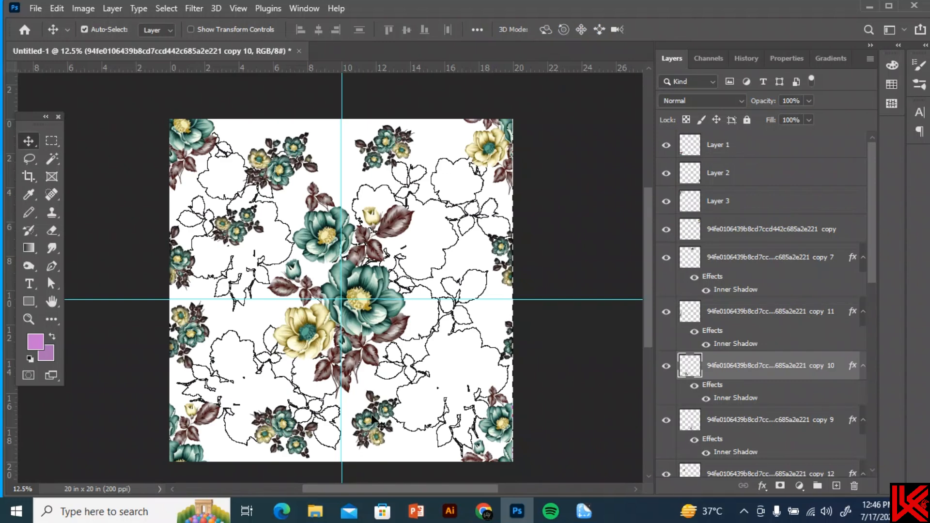
pyautogui.moveTo(370, 422); pyautogui.dragTo(371, 431)
pyautogui.moveTo(388, 140)
pyautogui.mouseDown()
pyautogui.moveTo(395, 130)
pyautogui.moveTo(396, 139)
pyautogui.mouseUp()
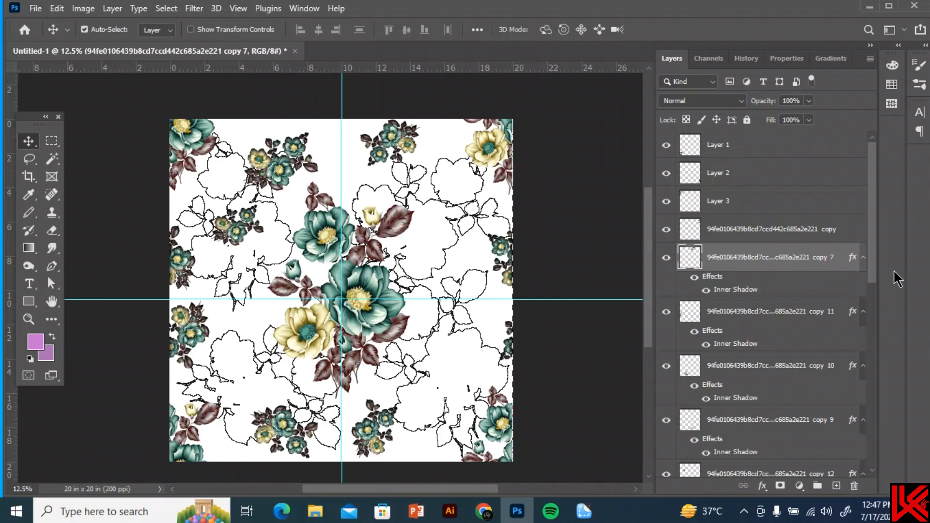
# Step: Add a Solid Color fill layer directly above Layer 0 in the greyish beige #bfbca7
pyautogui.scroll(-10, 855, 426)
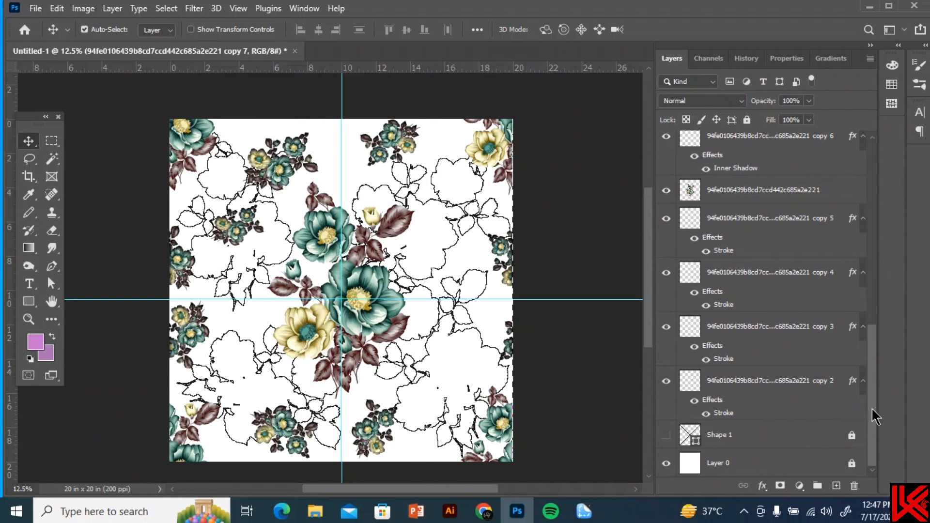
pyautogui.click(779, 468)
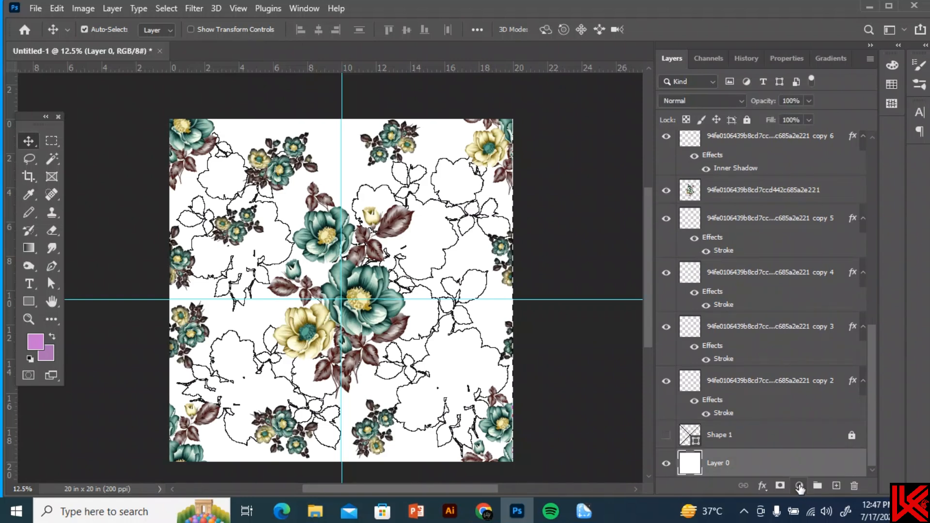
pyautogui.click(800, 486)
pyautogui.click(814, 245)
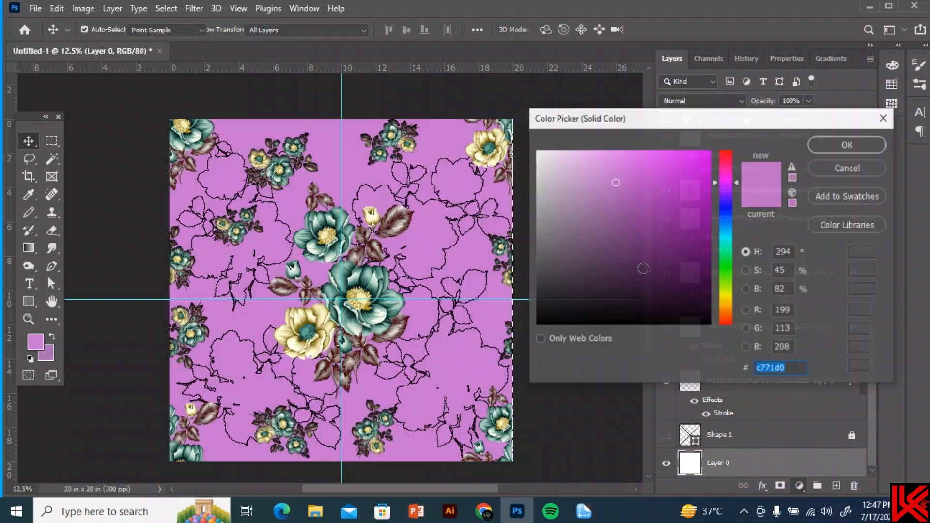
pyautogui.moveTo(591, 235)
pyautogui.mouseDown()
pyautogui.moveTo(551, 240)
pyautogui.moveTo(532, 269)
pyautogui.moveTo(517, 206)
pyautogui.moveTo(517, 219)
pyautogui.mouseUp()
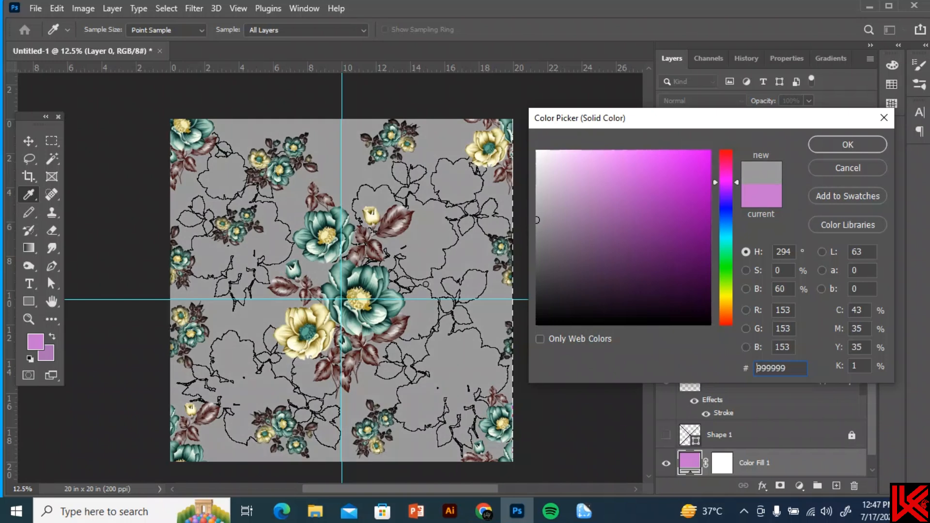
pyautogui.click(300, 322)
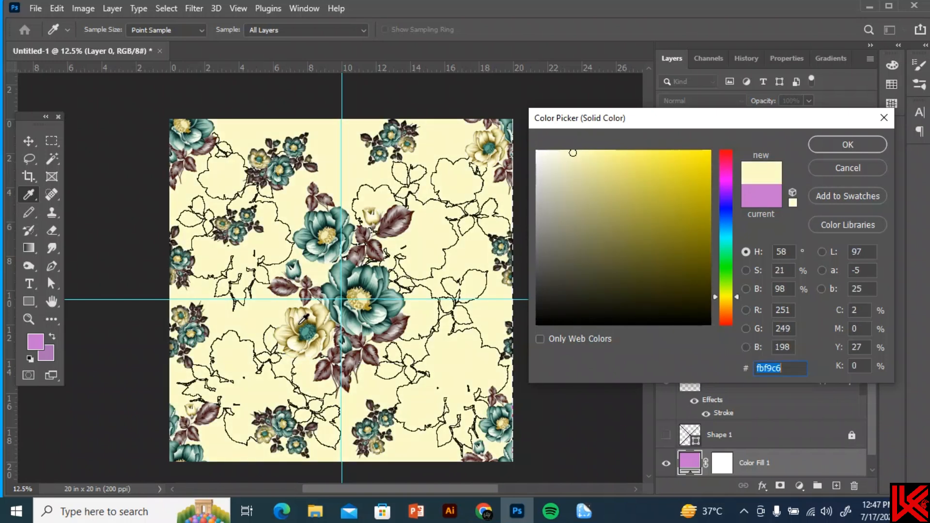
pyautogui.click(302, 325)
pyautogui.moveTo(586, 194)
pyautogui.mouseDown()
pyautogui.moveTo(577, 185)
pyautogui.moveTo(565, 191)
pyautogui.moveTo(572, 177)
pyautogui.moveTo(555, 193)
pyautogui.mouseUp()
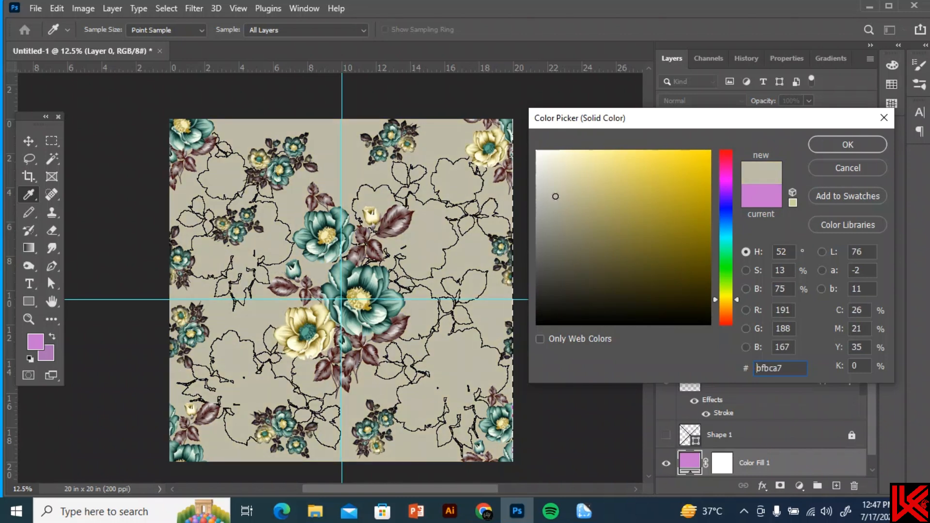
pyautogui.click(848, 144)
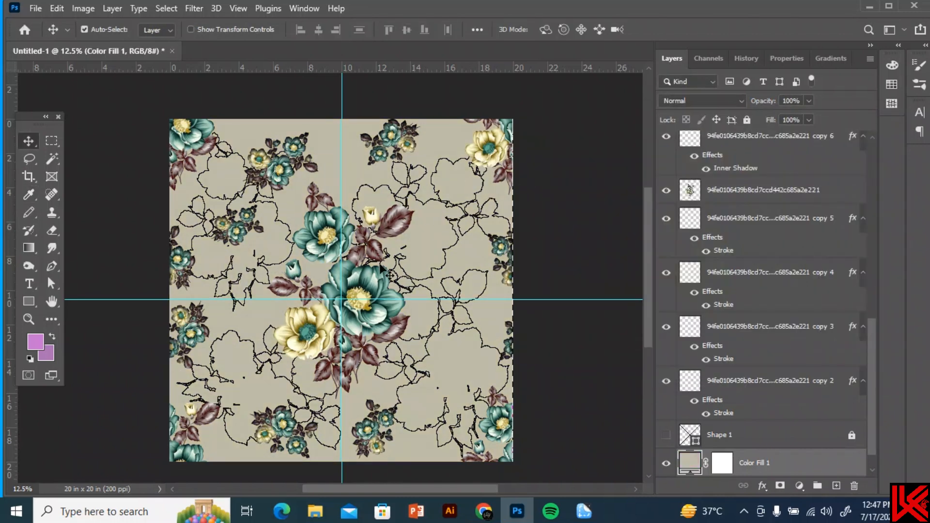
# Step: Copy the bottom-left small motif onto the lower-left outline, scale it to 68.17% and rotate it 45°
pyautogui.click(290, 425)
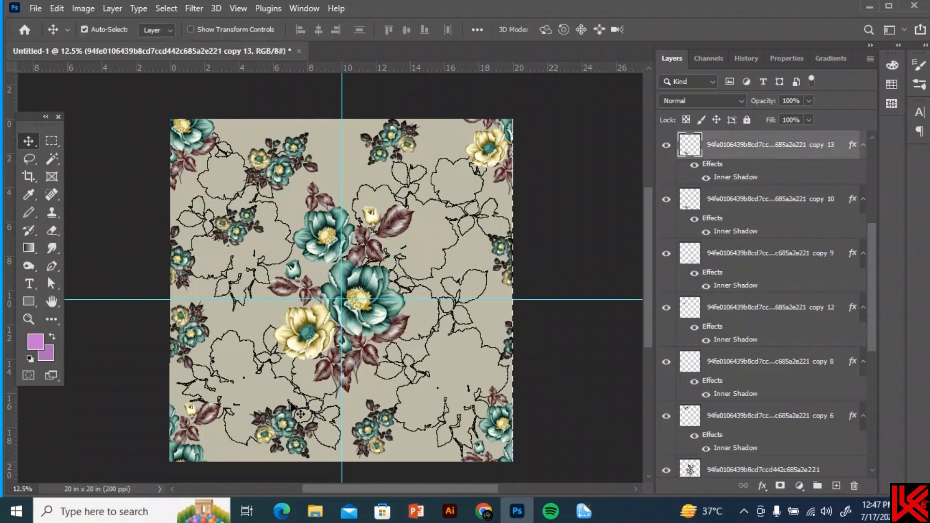
pyautogui.moveTo(293, 425); pyautogui.dragTo(264, 369)
pyautogui.hotkey('ctrl', 't')
pyautogui.moveTo(290, 406); pyautogui.dragTo(267, 416)
pyautogui.moveTo(264, 386); pyautogui.dragTo(249, 366)
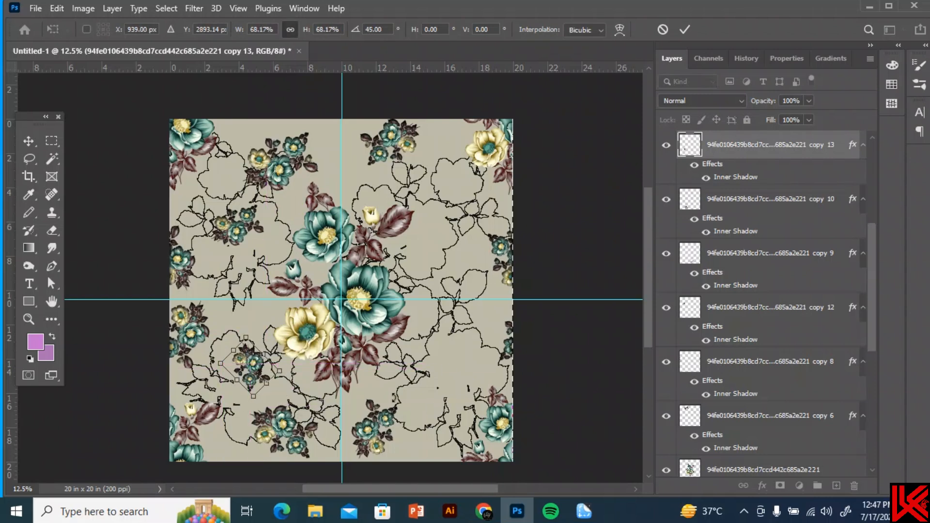
pyautogui.press('Return')
# Step: Copy the small motif at the bottom, right of the vertical guide, onto the lower-right outline, scale it down and rotate it
pyautogui.click(383, 421)
pyautogui.moveTo(385, 425); pyautogui.dragTo(417, 350)
pyautogui.hotkey('ctrl', 't')
pyautogui.press('Return')
# Step: Copy the top small motif right of the vertical guide onto the upper-right outline, scale it to 83.28% and rotate it -45°
pyautogui.moveTo(395, 139); pyautogui.dragTo(451, 229)
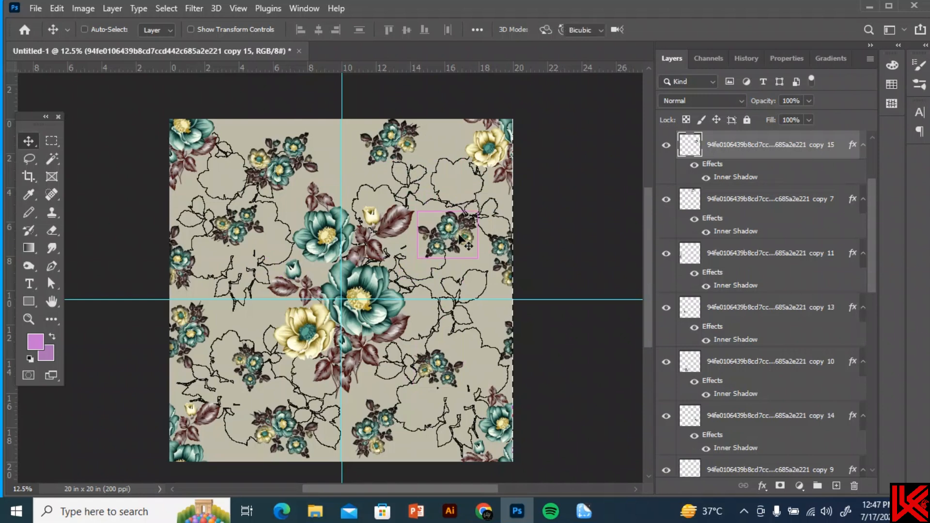
pyautogui.hotkey('ctrl', 't')
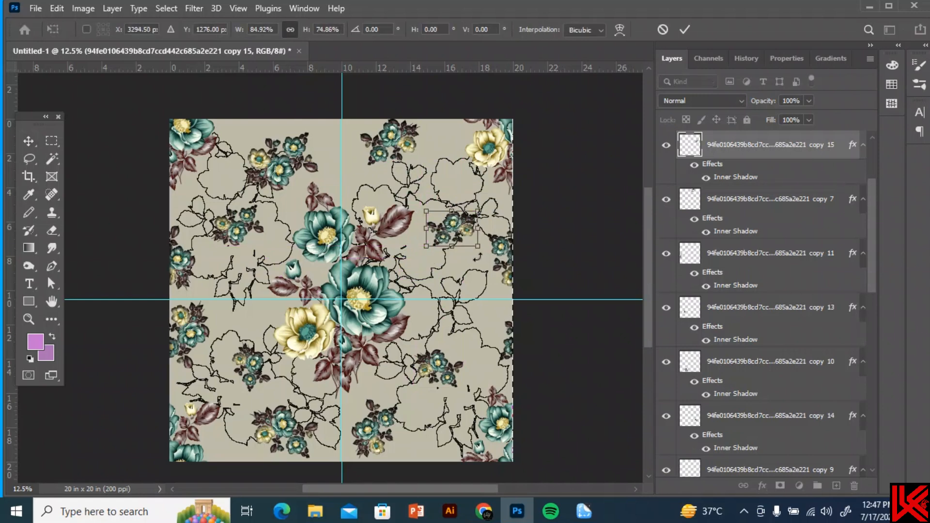
pyautogui.moveTo(478, 257); pyautogui.dragTo(455, 234)
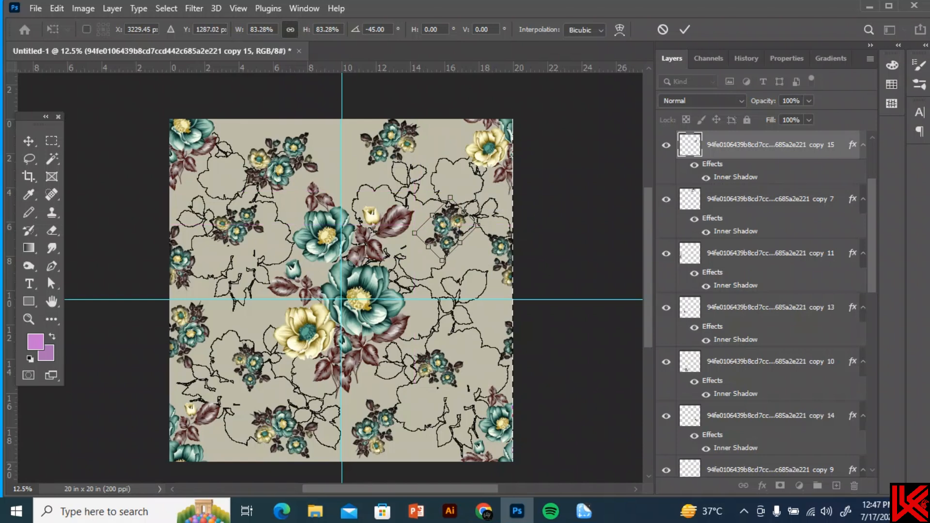
pyautogui.press('Return')
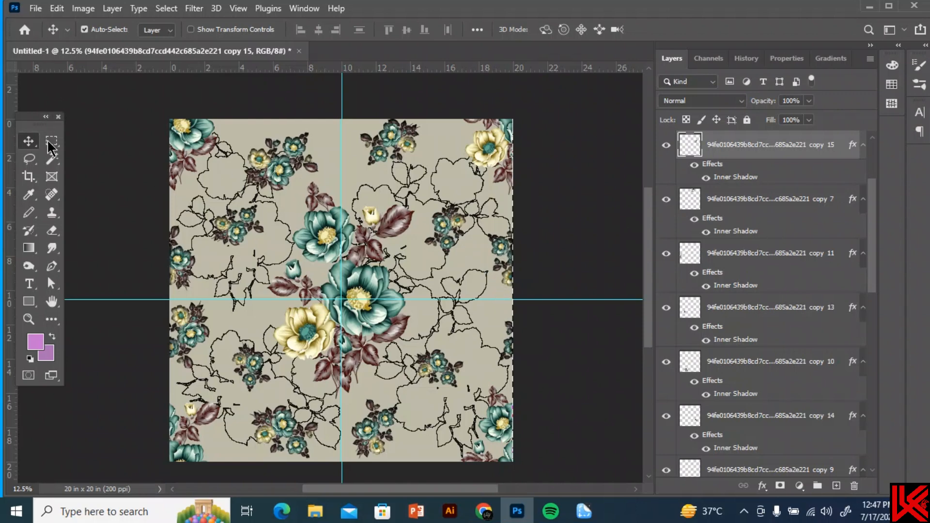
# Step: Select the whole canvas with the Rectangular Marquee and define it as a pattern under the default name
pyautogui.click(90, 136)
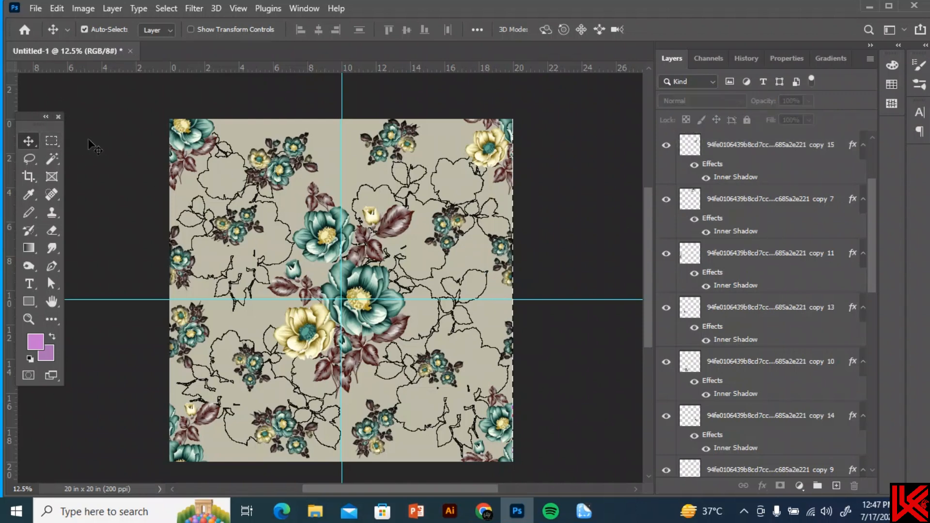
pyautogui.click(51, 141)
pyautogui.moveTo(165, 115); pyautogui.dragTo(514, 444)
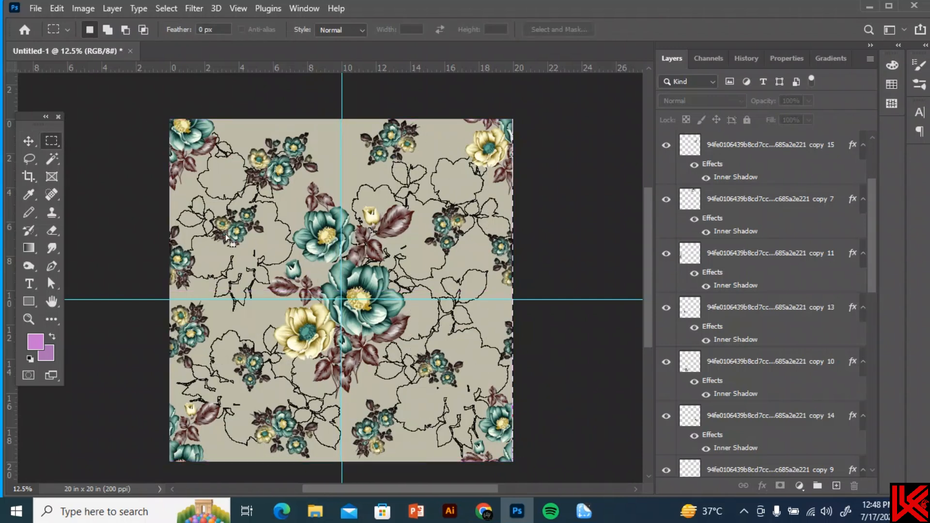
pyautogui.click(56, 8)
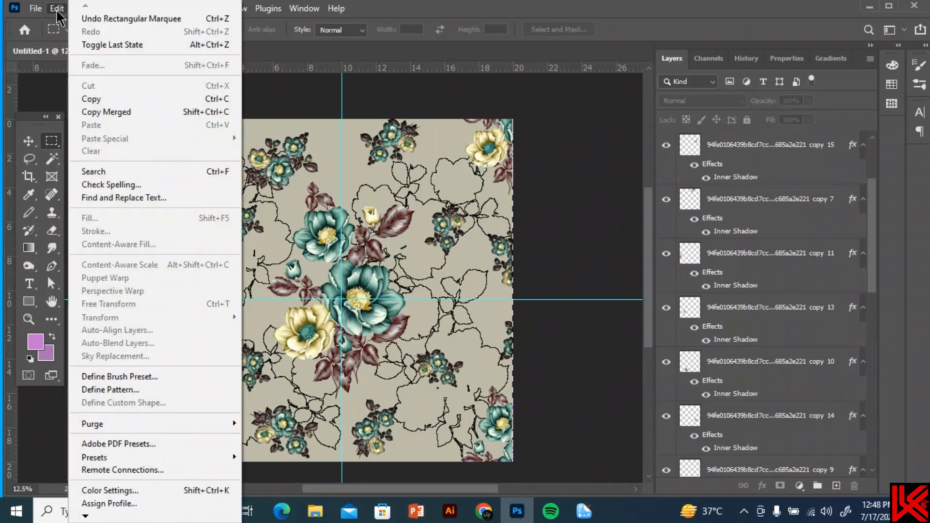
pyautogui.click(105, 390)
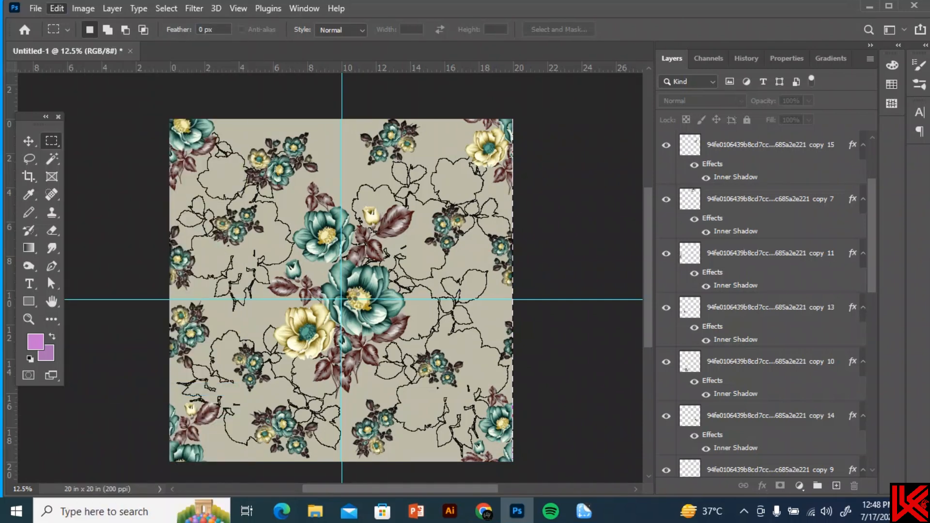
pyautogui.click(604, 154)
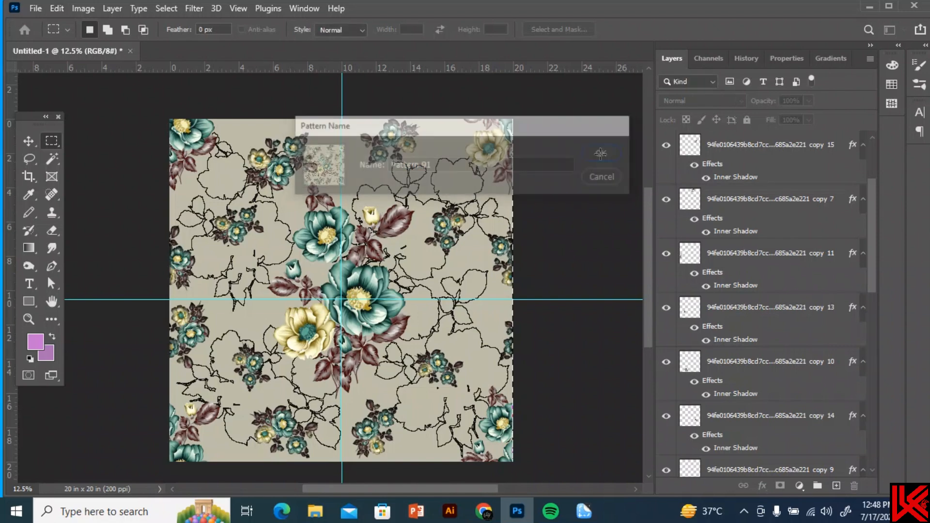
# Step: Create a new 40 x 40 inch document at 200 pixels/inch in RGB with a white background
pyautogui.click(36, 9)
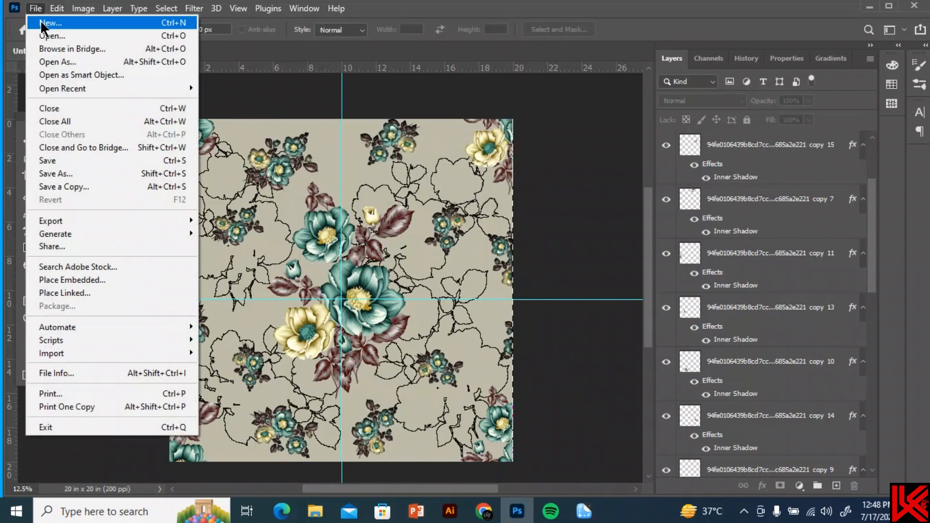
pyautogui.click(44, 23)
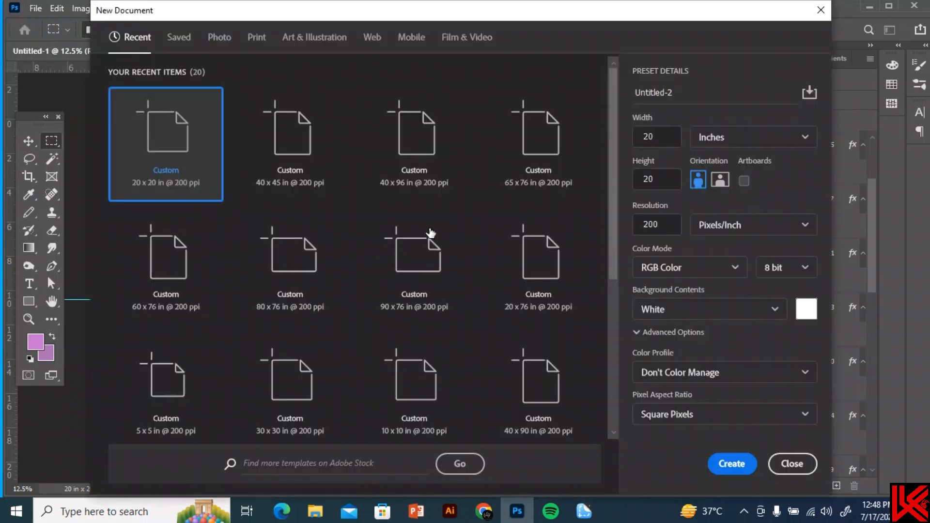
pyautogui.doubleClick(640, 137)
pyautogui.write('40')
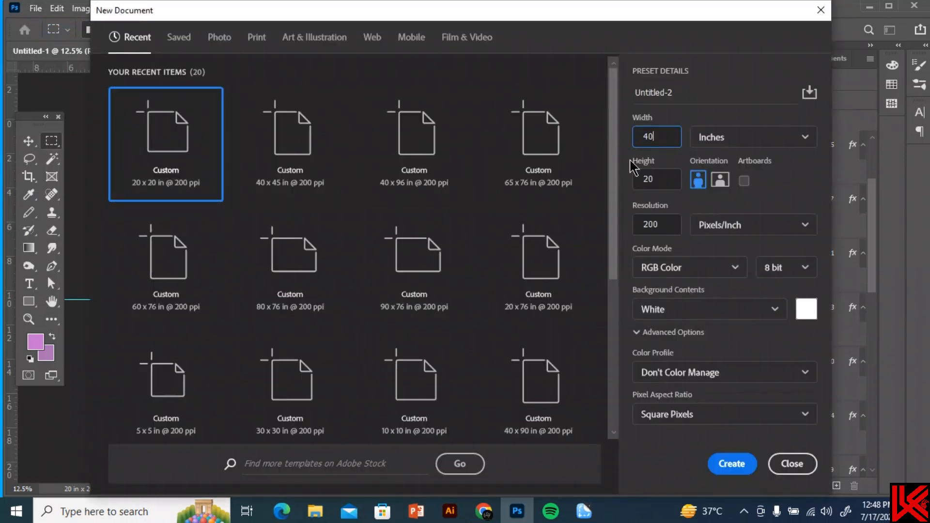
pyautogui.doubleClick(638, 177)
pyautogui.write('3')
pyautogui.press('BackSpace')
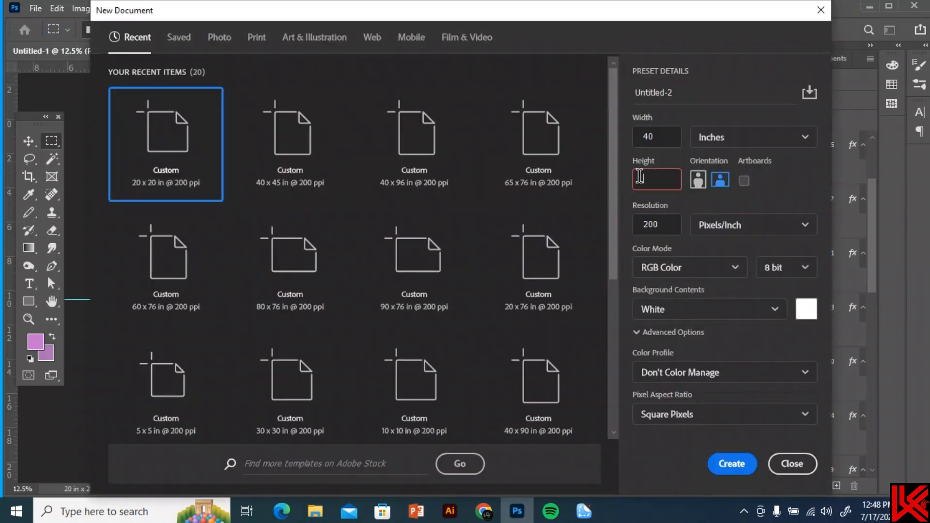
pyautogui.write('40')
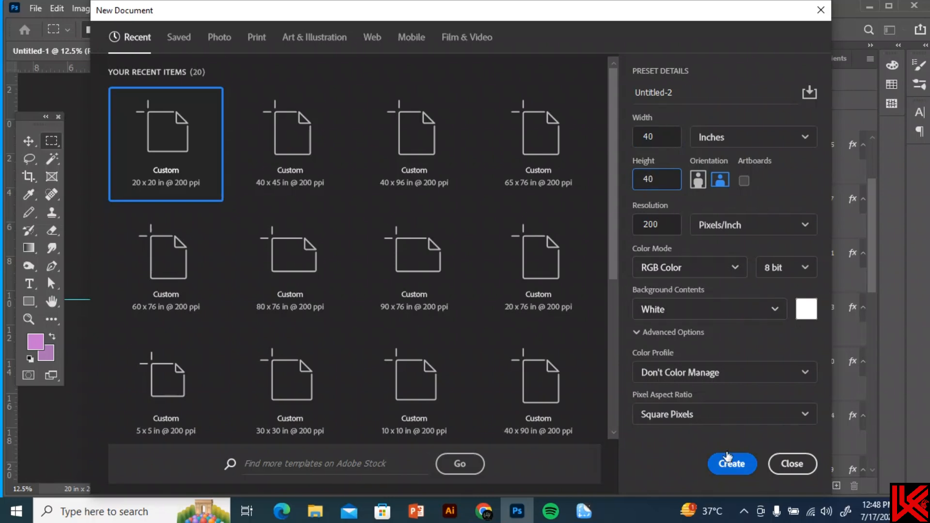
pyautogui.click(732, 464)
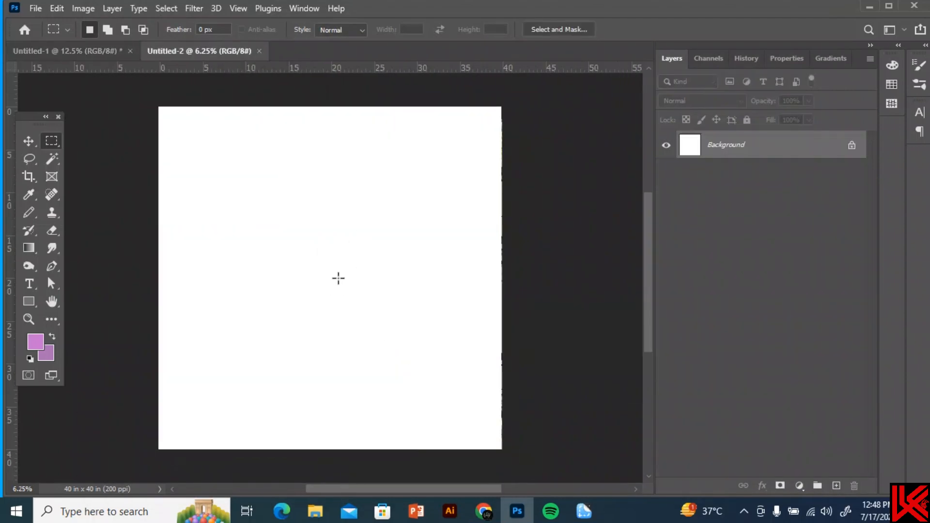
# Step: Add a Pattern fill layer using the newly defined beige floral pattern at 100% scale
pyautogui.click(800, 485)
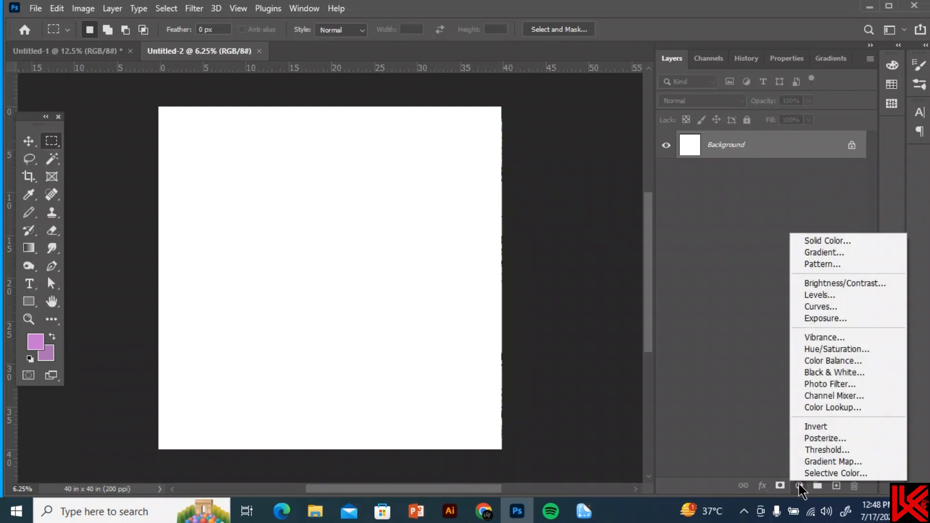
pyautogui.click(815, 265)
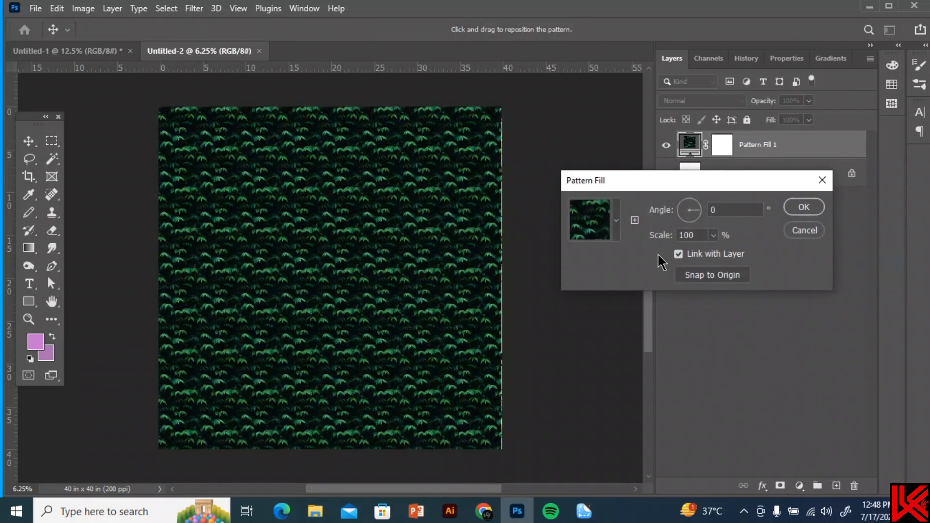
pyautogui.click(616, 222)
pyautogui.moveTo(649, 283); pyautogui.dragTo(650, 353)
pyautogui.click(546, 344)
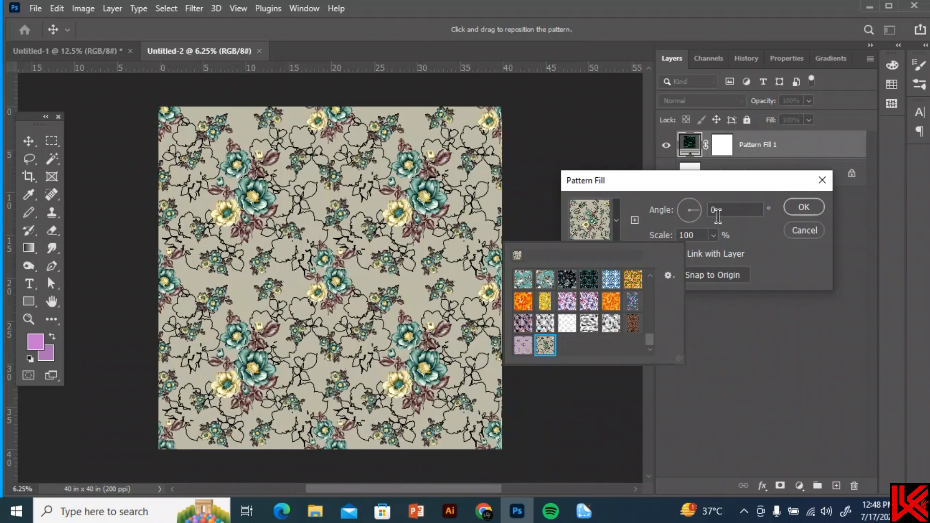
pyautogui.click(804, 207)
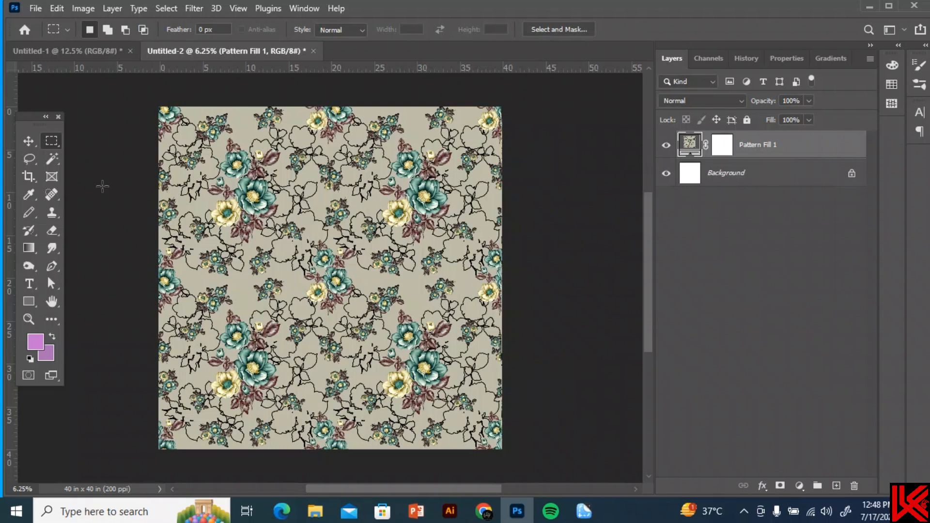
# Step: Reduce the scale of the floral pattern fill to 67%
pyautogui.click(51, 268)
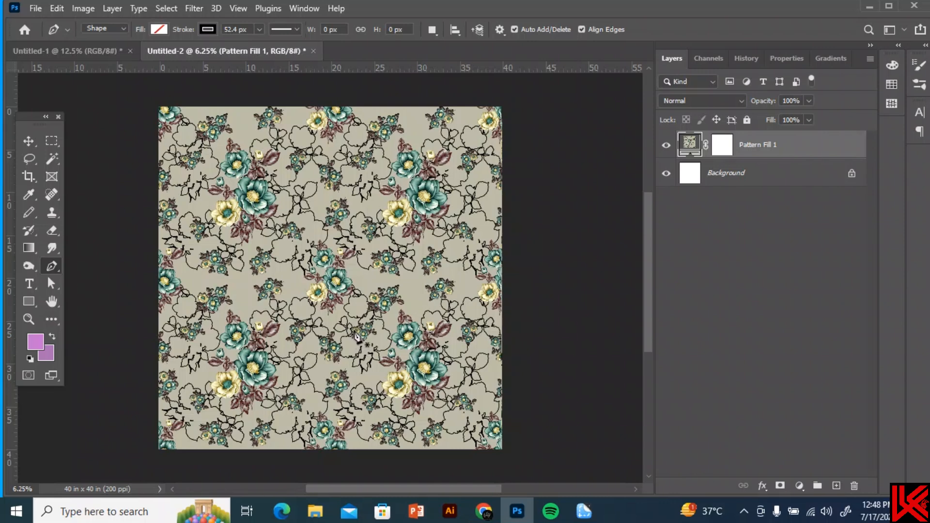
pyautogui.doubleClick(690, 144)
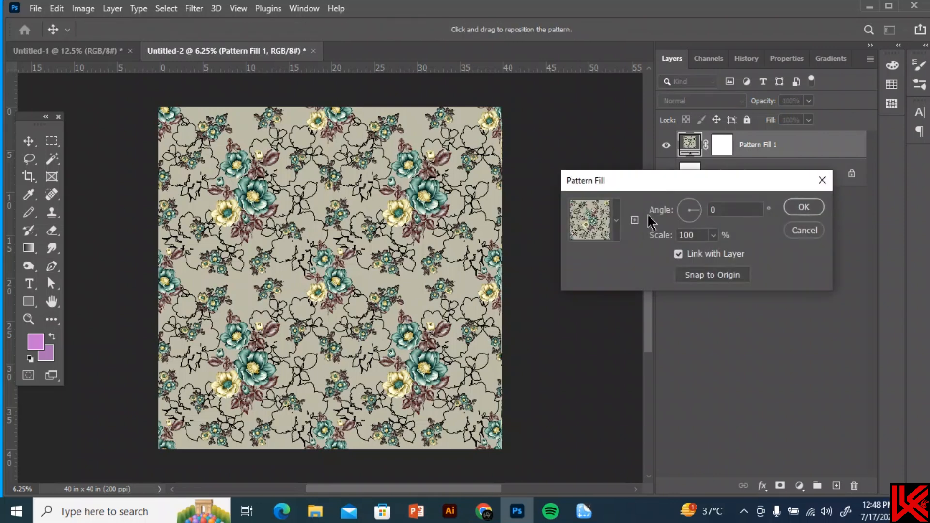
pyautogui.click(713, 236)
pyautogui.moveTo(712, 252); pyautogui.dragTo(711, 251)
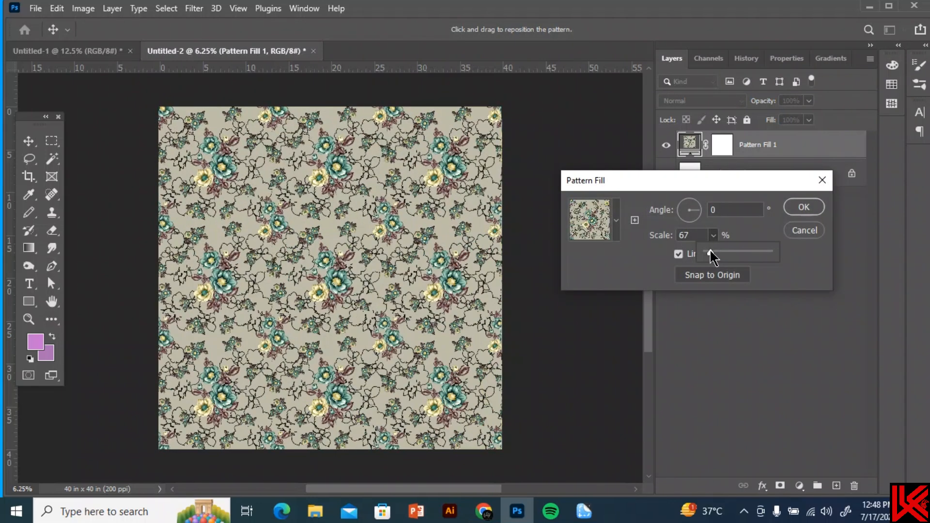
pyautogui.click(729, 158)
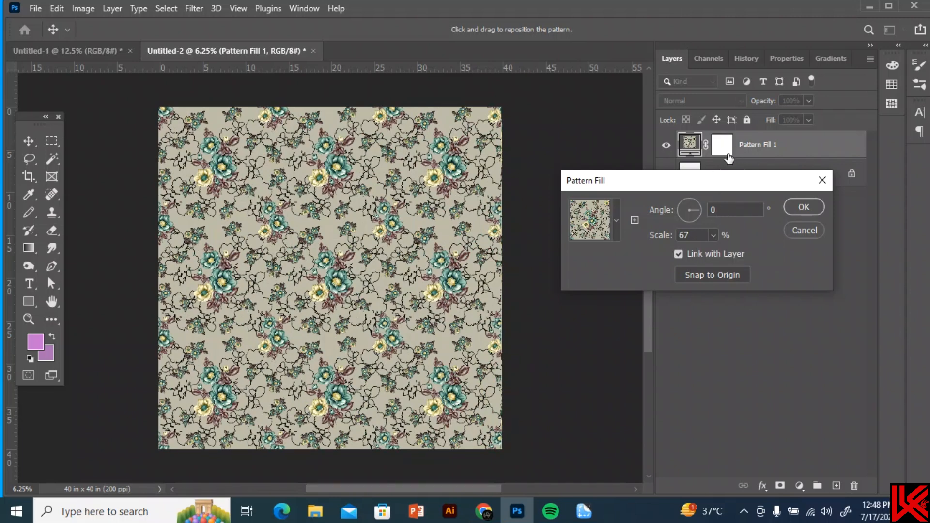
pyautogui.click(792, 208)
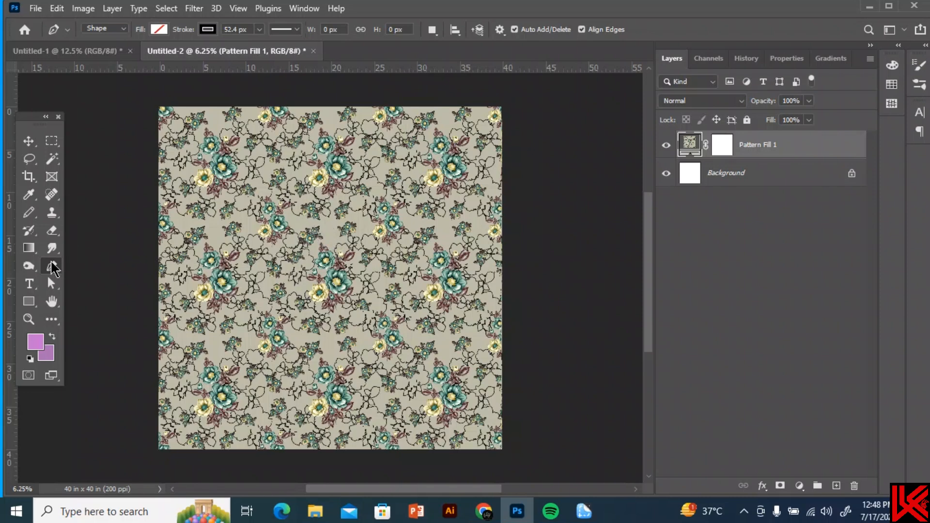
# Step: Draw a Pen tool triangle about 5584 x 2816 px connecting three main flower clusters, with a 101.36 px black stroke
pyautogui.click(334, 170)
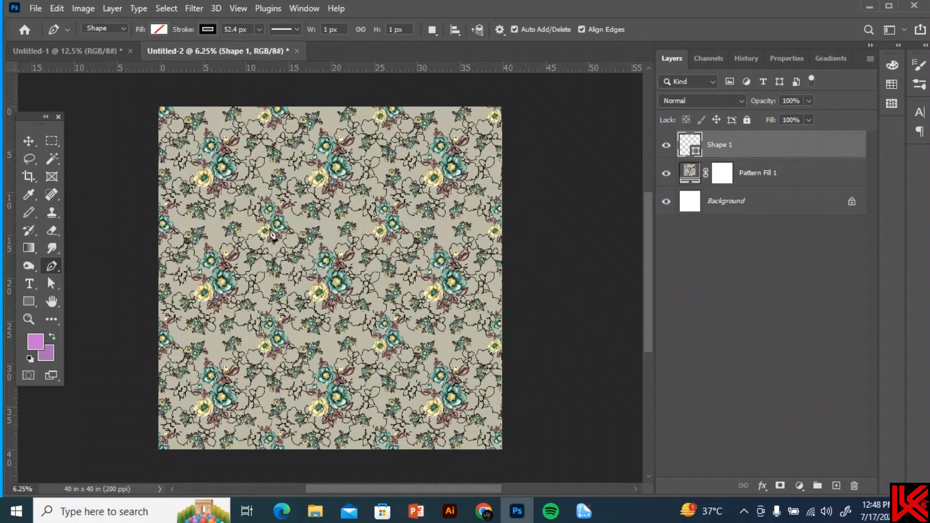
pyautogui.click(218, 287)
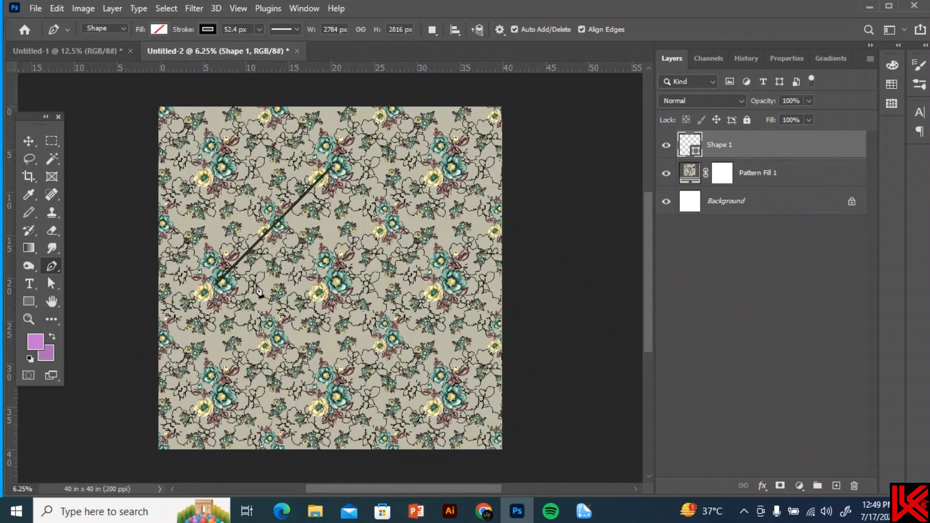
pyautogui.click(451, 287)
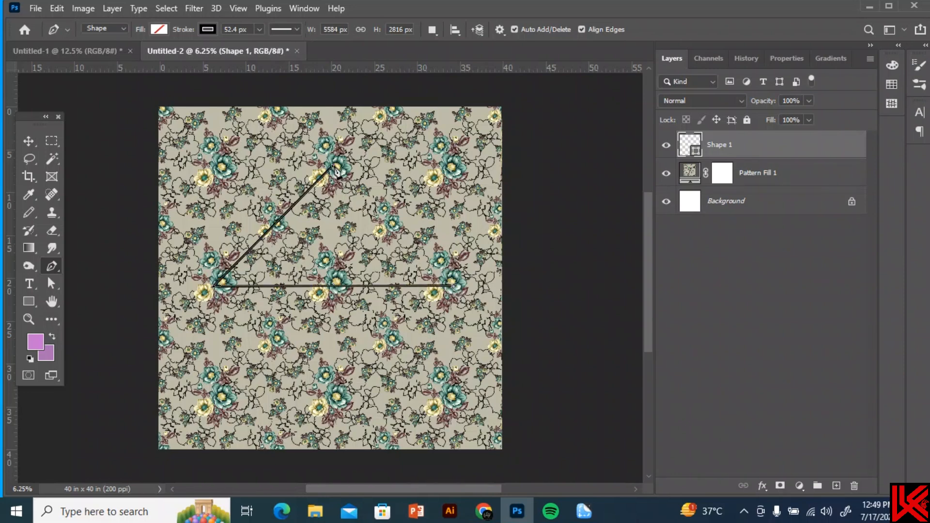
pyautogui.click(334, 171)
pyautogui.click(207, 29)
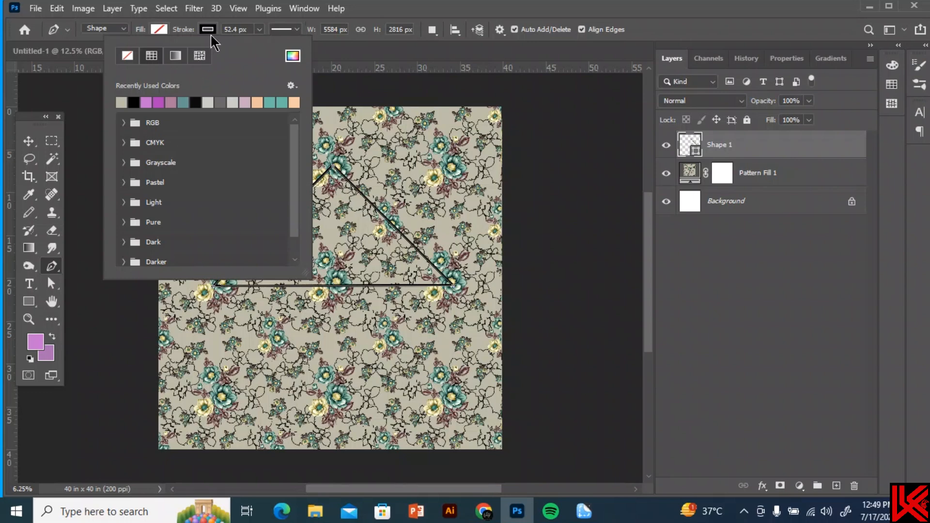
pyautogui.click(214, 31)
pyautogui.moveTo(259, 41); pyautogui.dragTo(276, 48)
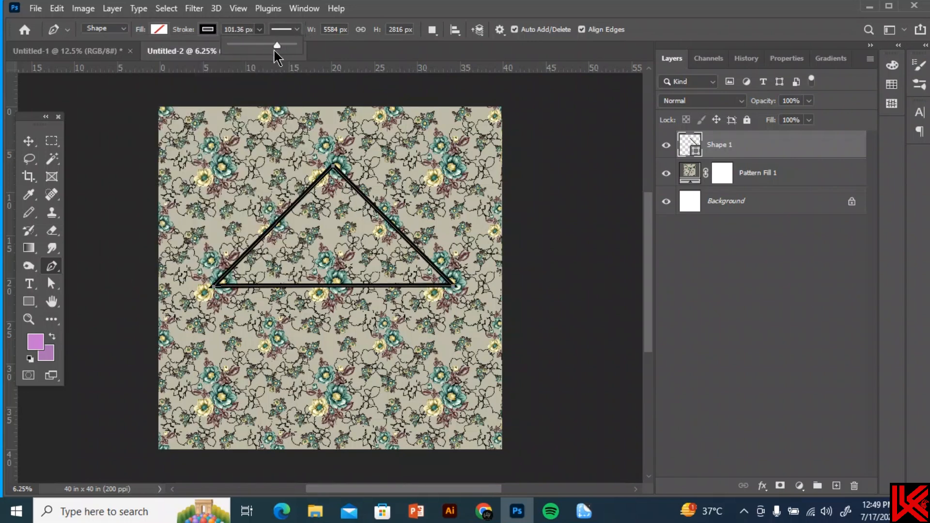
pyautogui.click(28, 141)
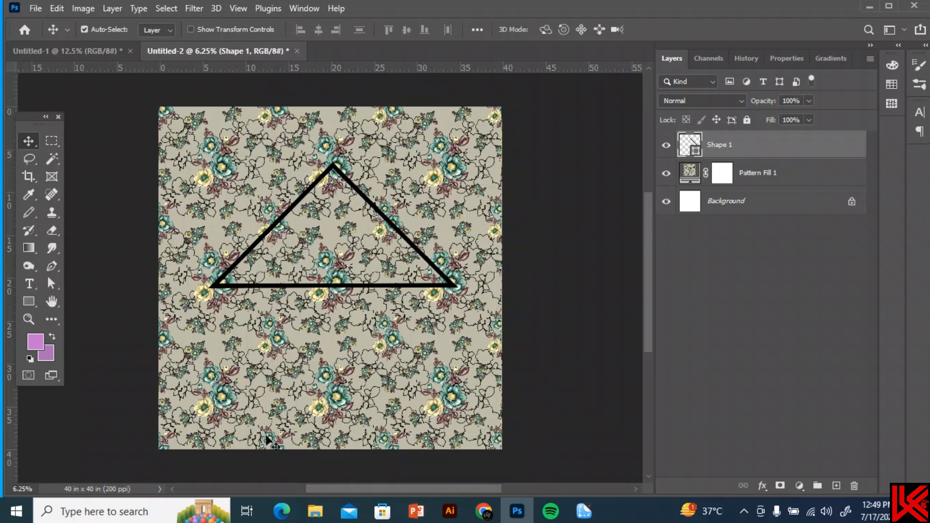
# Step: Draw an inverted Pen tool triangle about 5232 x 2432 px connecting three smaller clusters in the lower half, with an 88.67 px black stroke
pyautogui.click(274, 339)
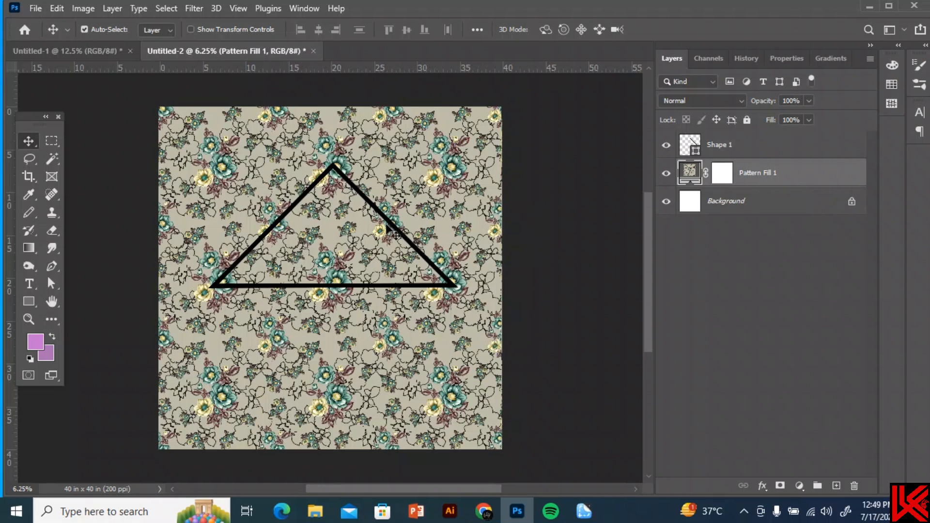
pyautogui.click(52, 265)
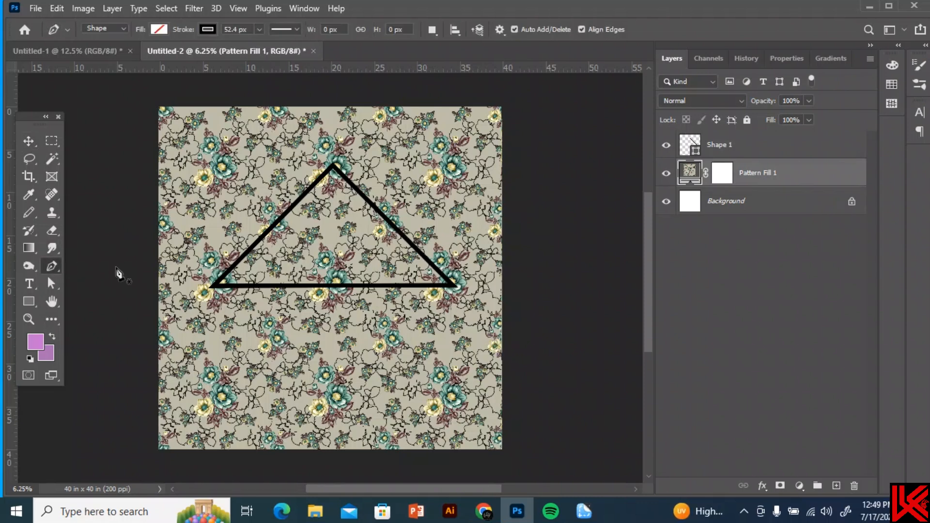
pyautogui.click(277, 347)
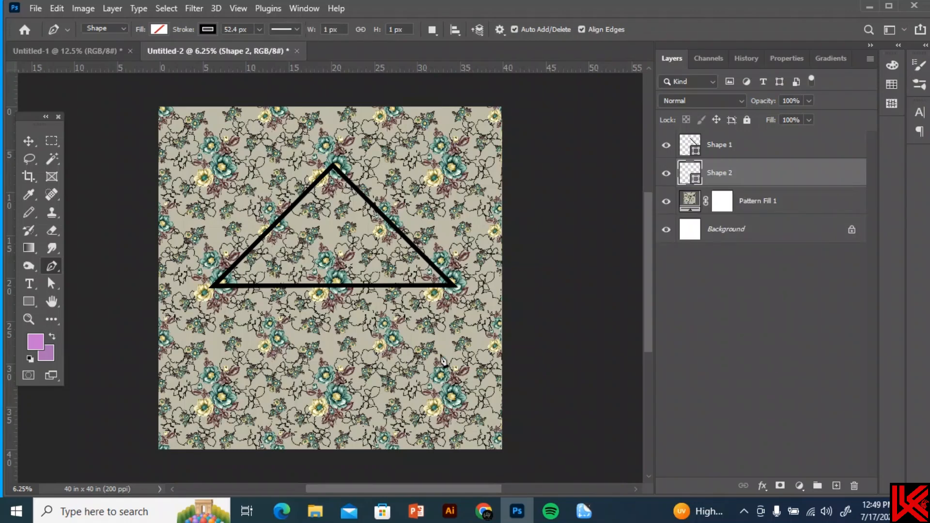
pyautogui.click(495, 345)
pyautogui.click(389, 442)
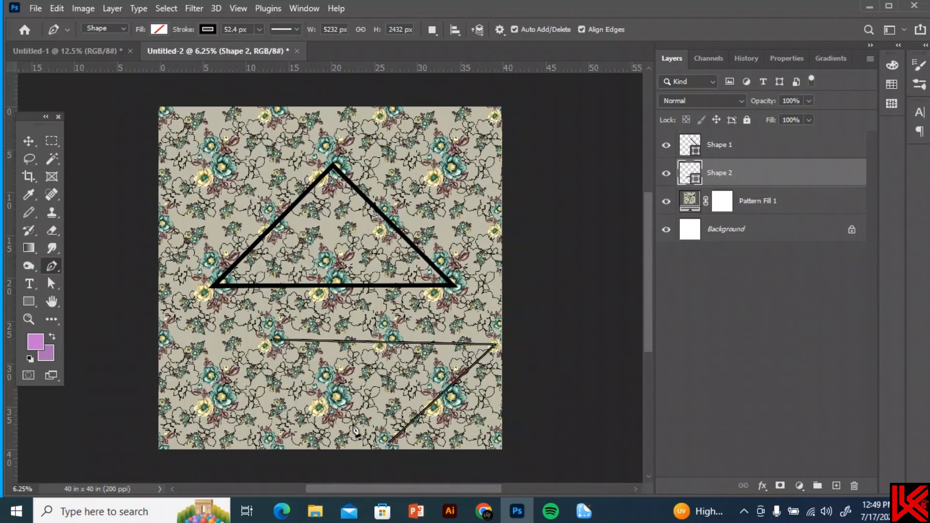
pyautogui.click(274, 344)
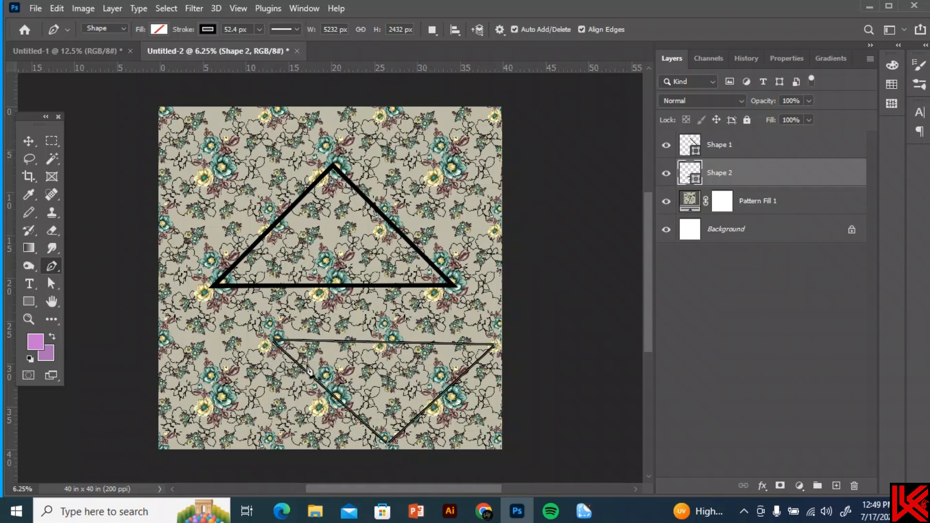
pyautogui.click(260, 29)
pyautogui.moveTo(255, 45); pyautogui.dragTo(270, 45)
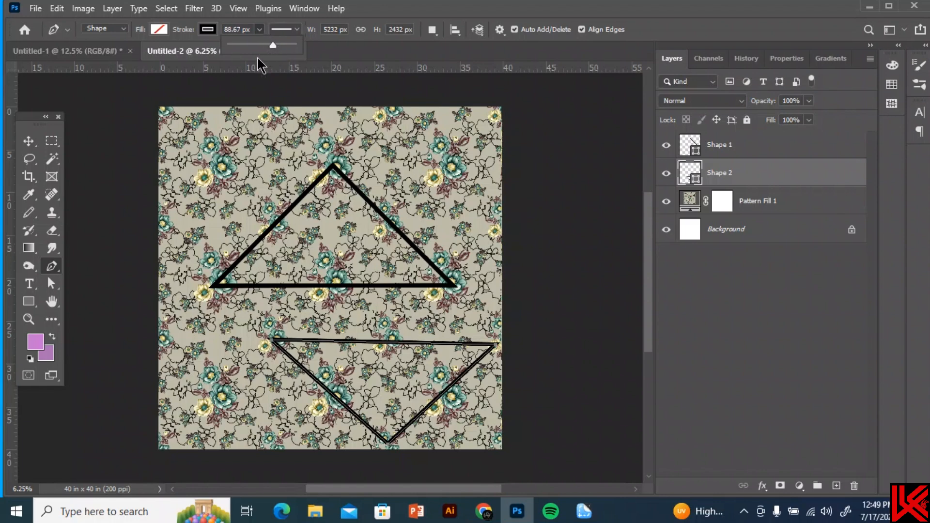
# Step: Delete both triangle shapes drawn over the pattern
pyautogui.click(29, 141)
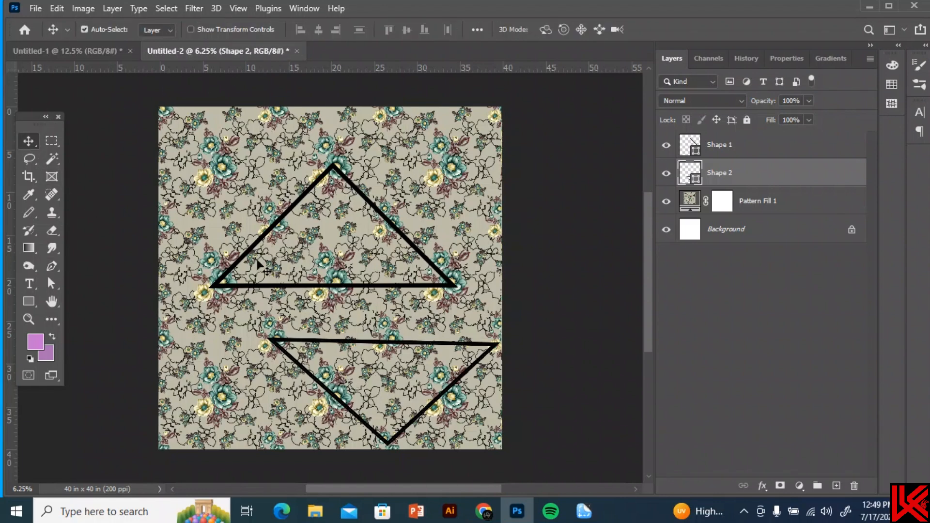
pyautogui.press('Delete')
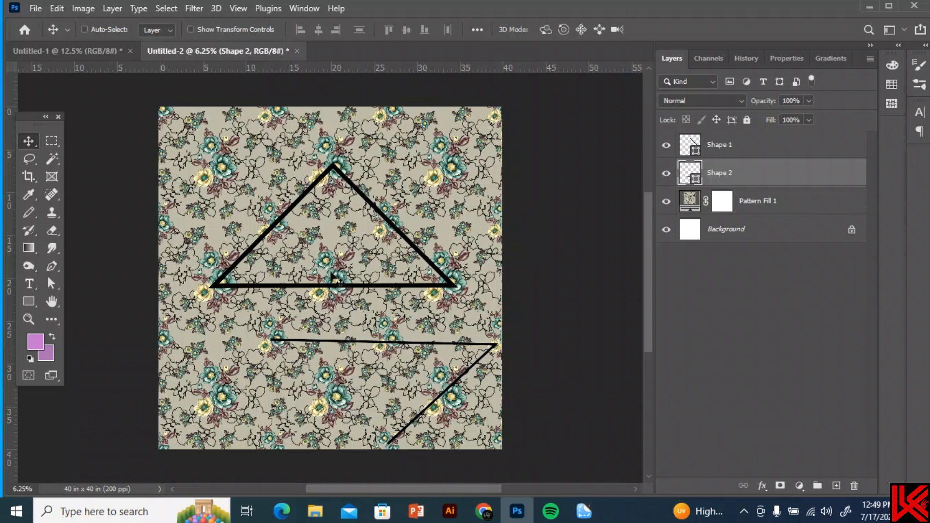
pyautogui.press('Delete')
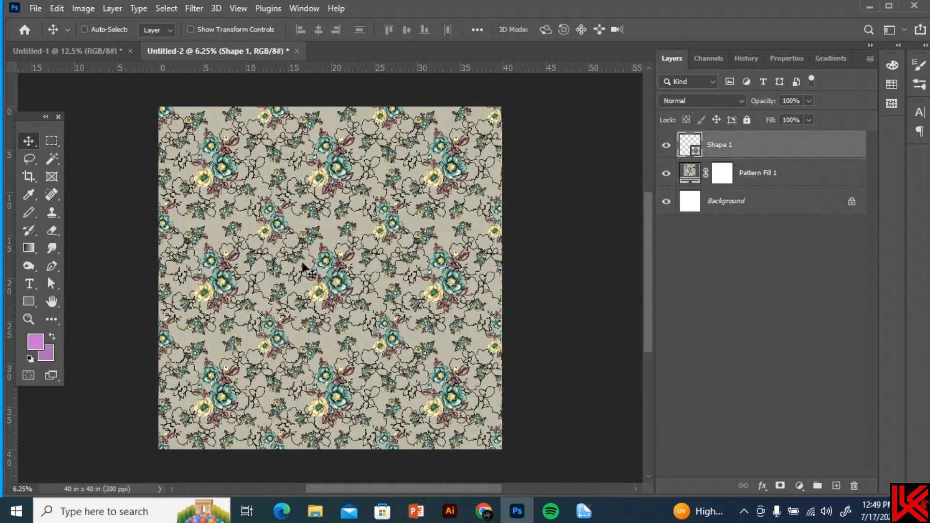
# Step: Draw two crossing Pen tool diagonals between the outer main flower clusters through the central one, with an 83.23 px stroke
pyautogui.click(53, 267)
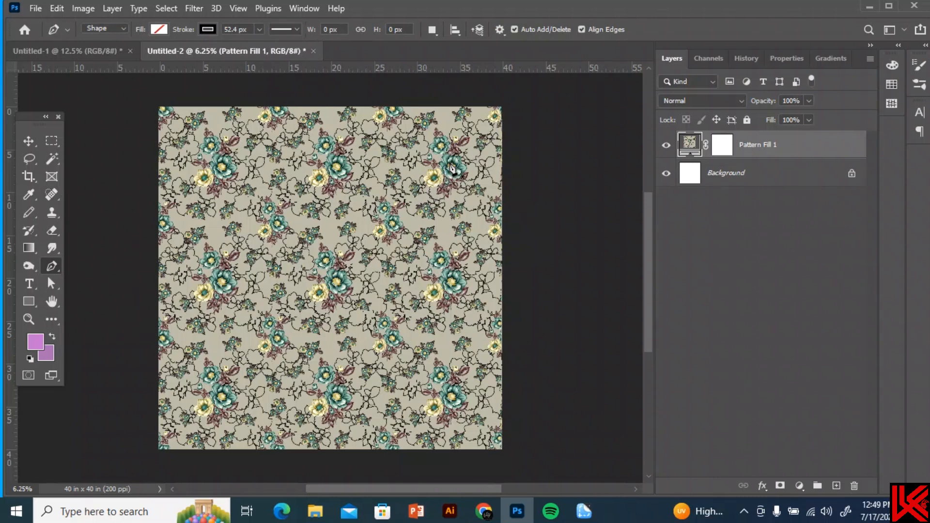
pyautogui.click(346, 277)
pyautogui.click(219, 395)
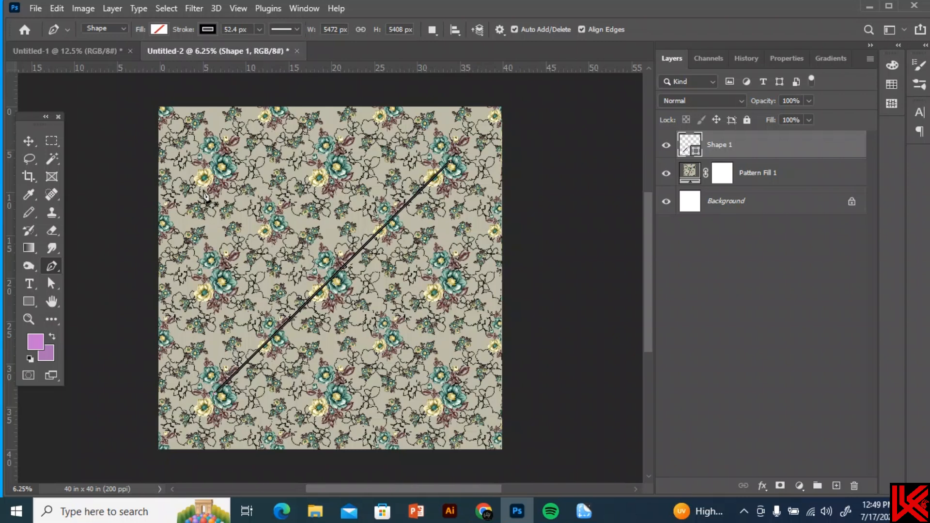
pyautogui.click(260, 29)
pyautogui.moveTo(261, 52); pyautogui.dragTo(266, 55)
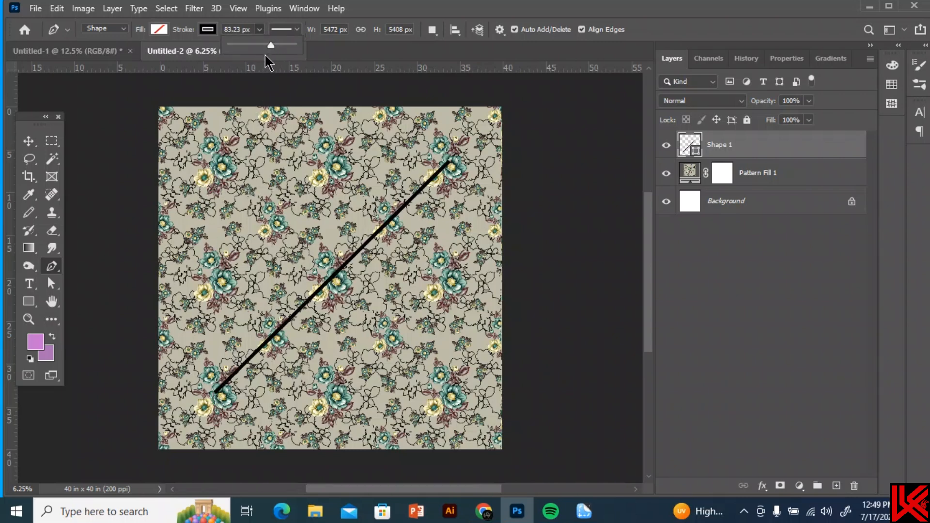
pyautogui.click(220, 179)
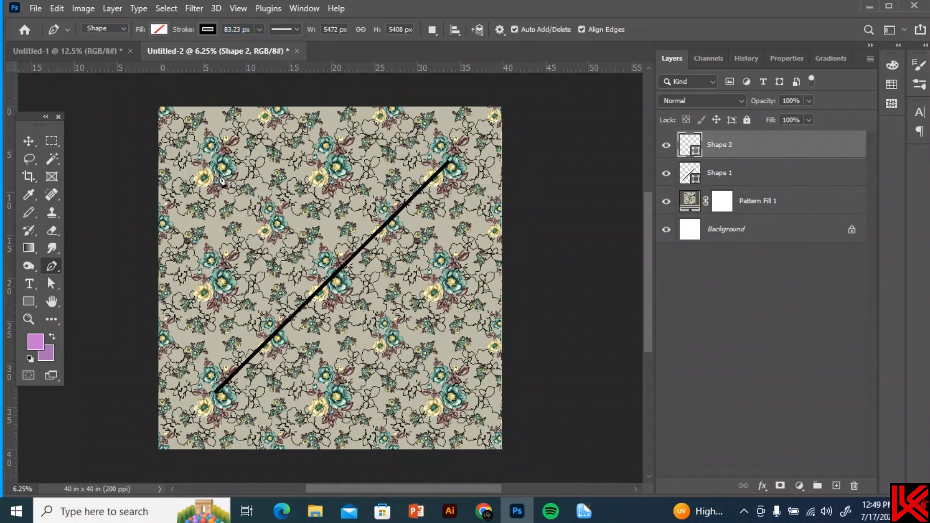
pyautogui.click(456, 402)
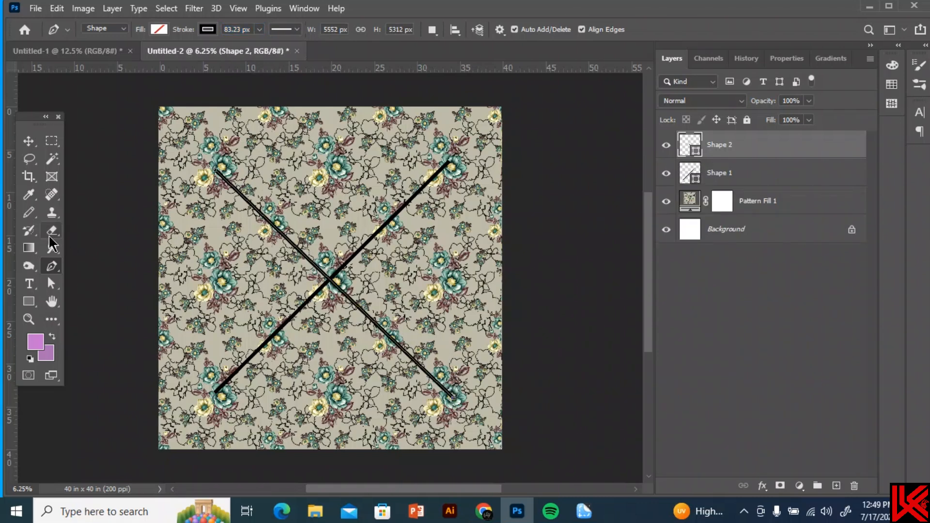
# Step: Circle the central main flower cluster (about 1592 x 1712 px) and the four corner ones with unfilled Ellipse tool outlines, 83.23 px black stroke
pyautogui.rightClick(29, 301)
pyautogui.click(94, 314)
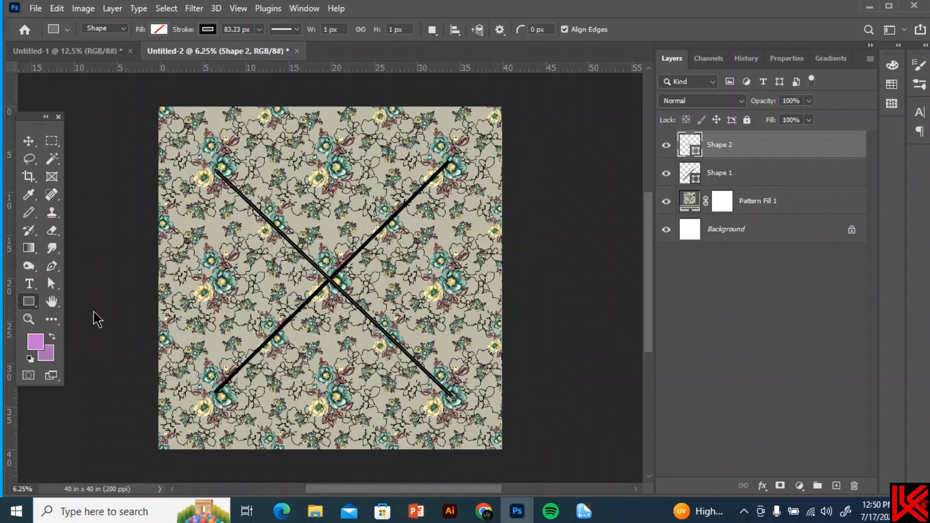
pyautogui.moveTo(294, 241); pyautogui.dragTo(363, 314)
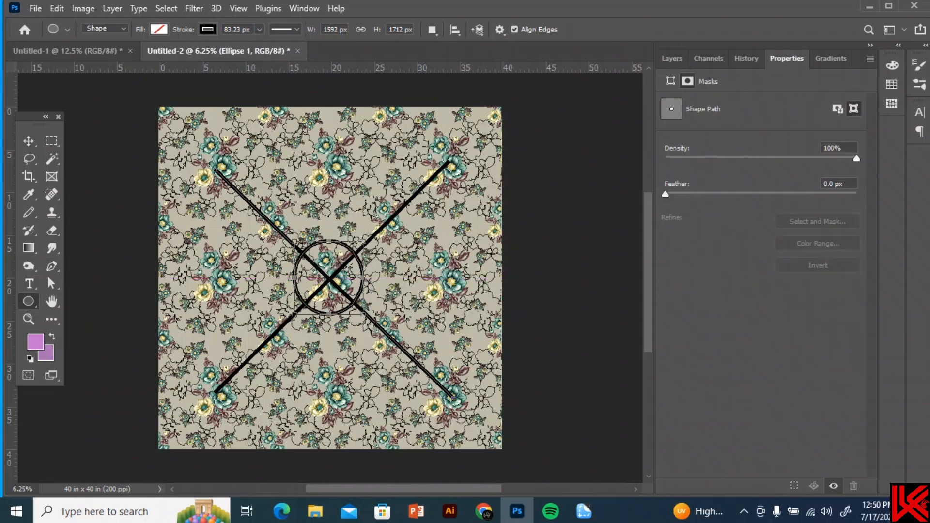
pyautogui.moveTo(419, 129); pyautogui.dragTo(477, 204)
pyautogui.moveTo(185, 134); pyautogui.dragTo(266, 213)
pyautogui.moveTo(188, 365)
pyautogui.mouseDown()
pyautogui.moveTo(256, 390)
pyautogui.moveTo(255, 430)
pyautogui.mouseUp()
pyautogui.moveTo(419, 361)
pyautogui.mouseDown()
pyautogui.moveTo(481, 388)
pyautogui.moveTo(481, 427)
pyautogui.mouseUp()
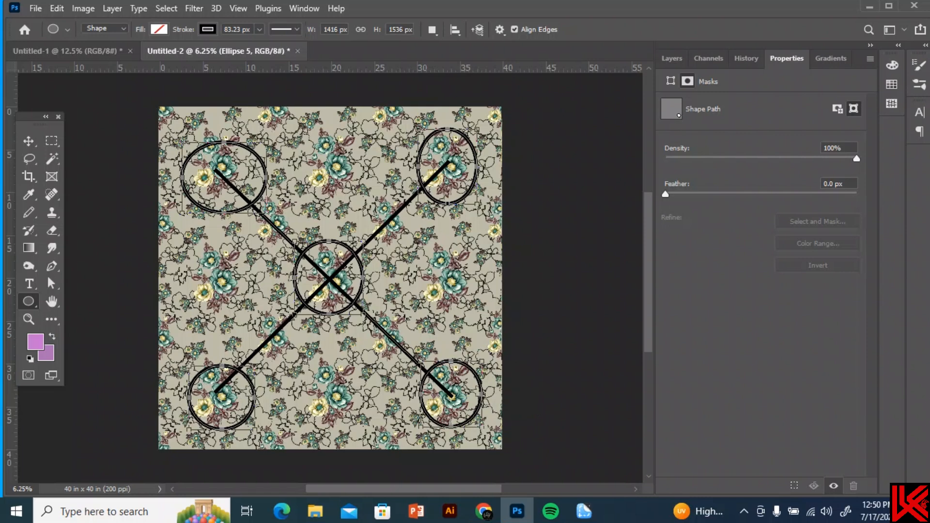
# Step: Undo the five ellipses and the two crossing diagonals drawn over the floral pattern
pyautogui.hotkey('ctrl', 'z')
pyautogui.hotkey('ctrl', 'z')
pyautogui.hotkey('ctrl', 'z')
pyautogui.hotkey('ctrl', 'z')
pyautogui.hotkey('ctrl', 'z')
pyautogui.hotkey('ctrl', 'z')
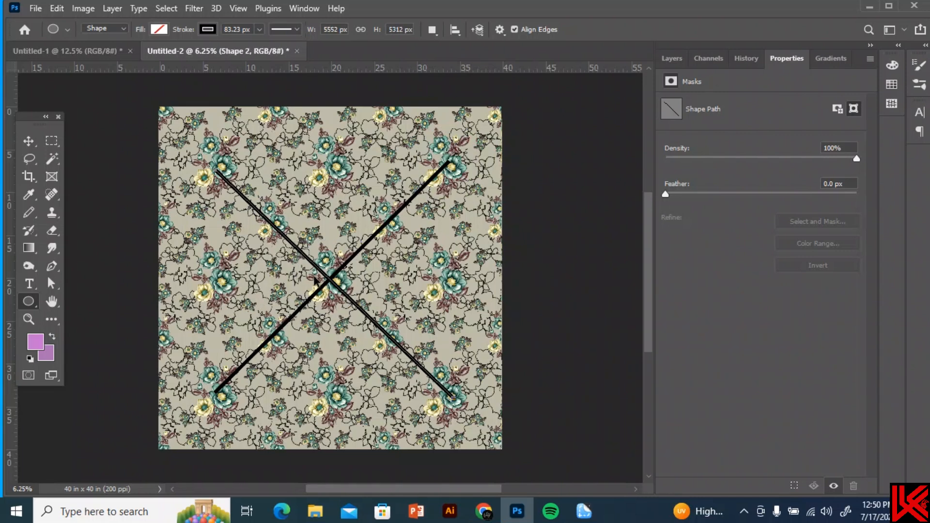
pyautogui.hotkey('ctrl', 'z')
pyautogui.hotkey('ctrl', 'z')
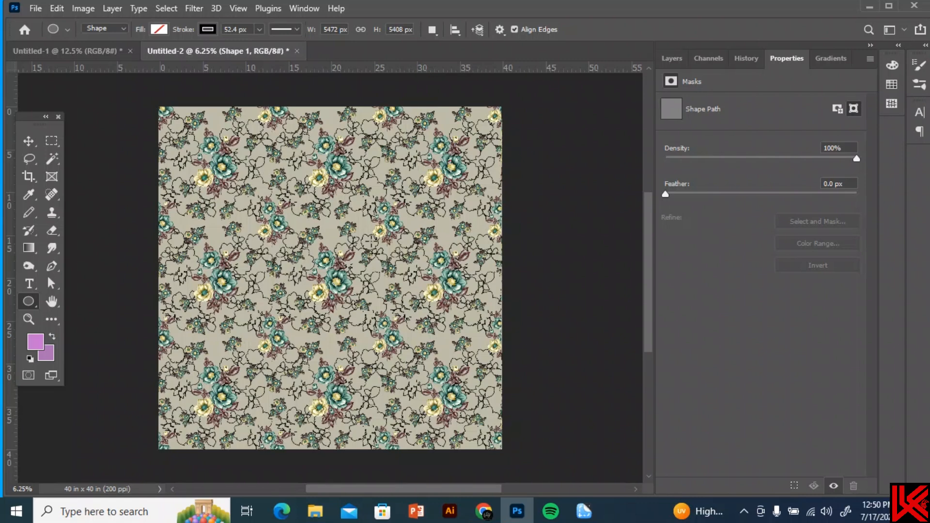
# Step: Examine the floral pattern fill up close in its central and lower areas, and the overall arrangement of the repeated clusters
pyautogui.scroll(3, 412, 308)
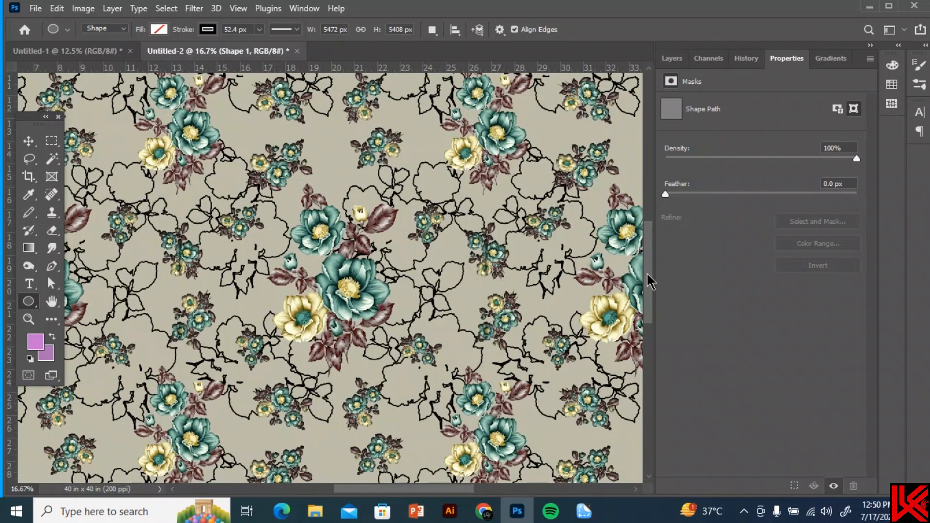
pyautogui.moveTo(649, 281); pyautogui.dragTo(645, 355)
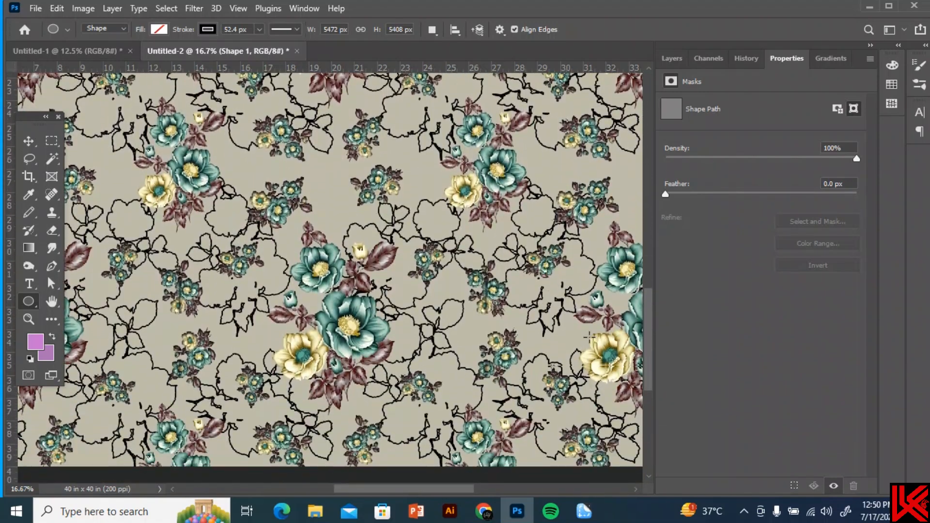
pyautogui.moveTo(366, 490); pyautogui.dragTo(334, 480)
pyautogui.hotkey('ctrl', '-')
pyautogui.hotkey('ctrl', '-')
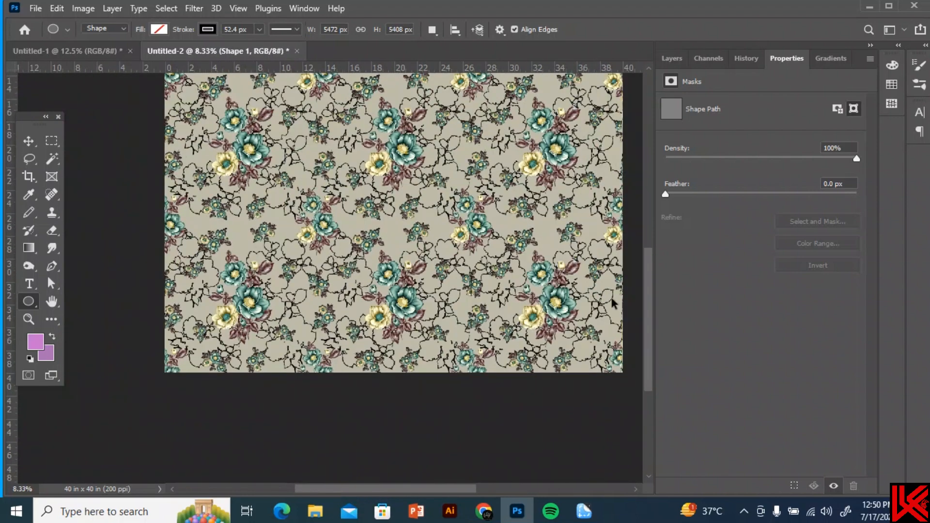
pyautogui.moveTo(647, 317); pyautogui.dragTo(648, 289)
pyautogui.hotkey('ctrl', '-')
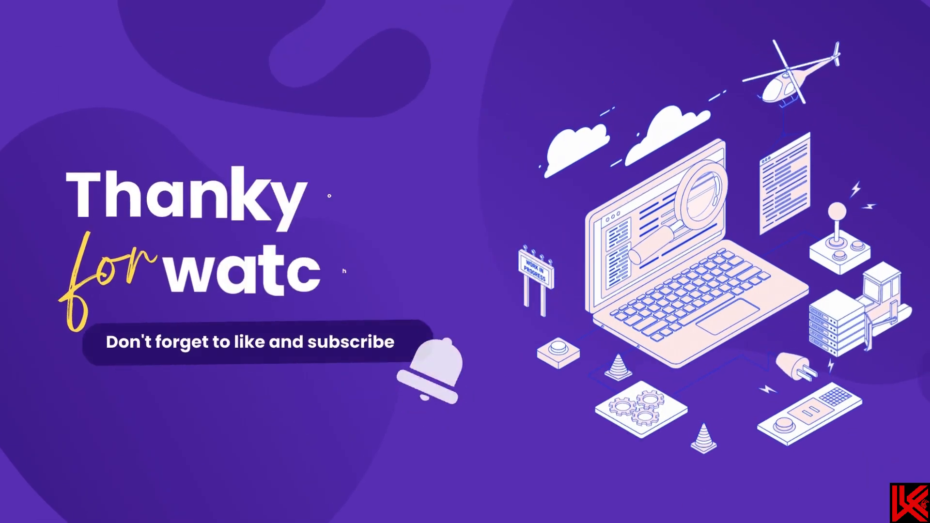